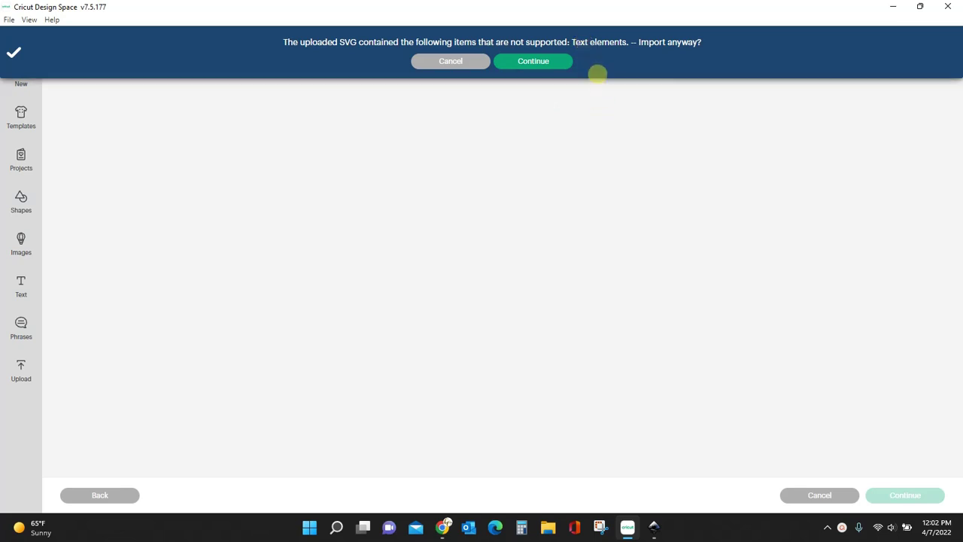
Continue the SVG upload despite its unsupported text elements and switch to Inkscape
{"action": "left_click", "coordinate": [532, 61]}
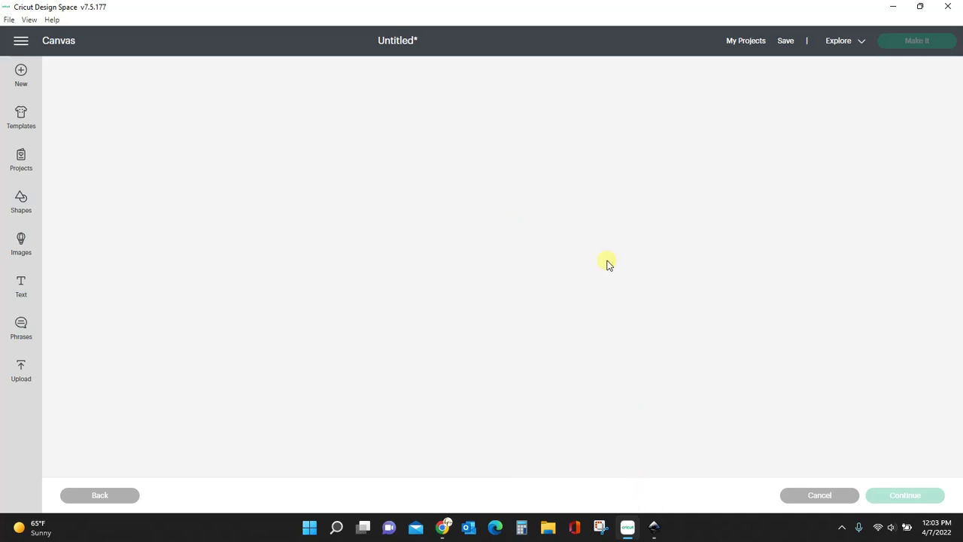
{"action": "left_click", "coordinate": [654, 527]}
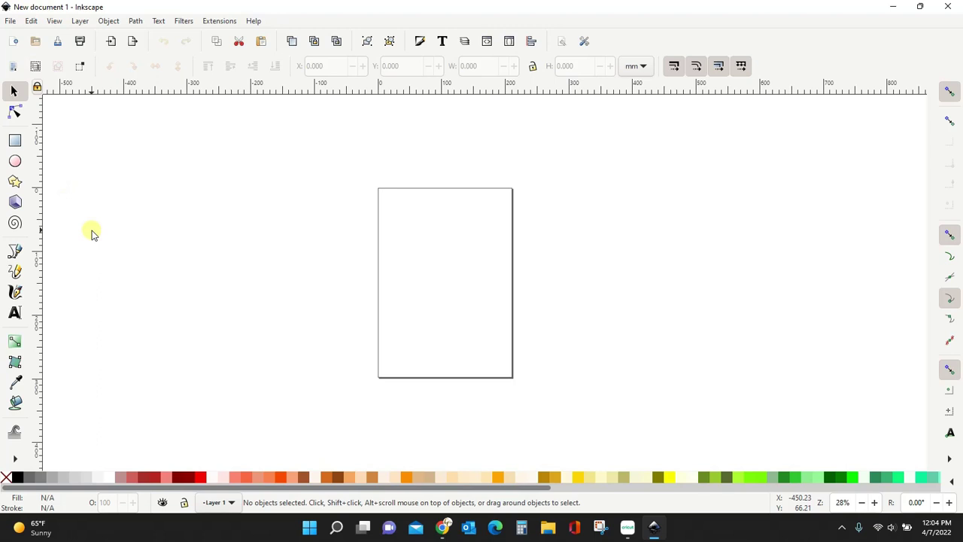
Import the file with the six Christmas sayings from the Desktop and move the artwork onto the page
{"action": "left_click", "coordinate": [13, 22]}
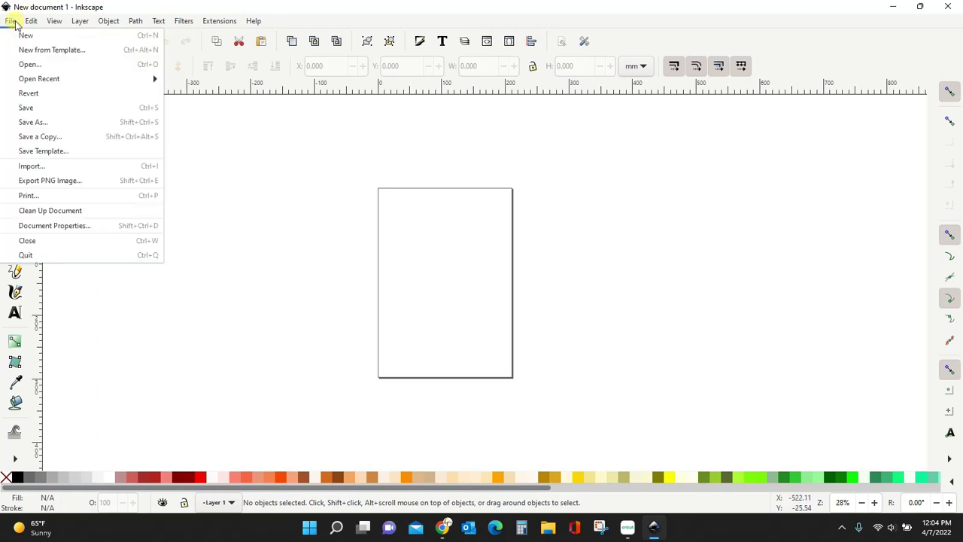
{"action": "left_click", "coordinate": [28, 166]}
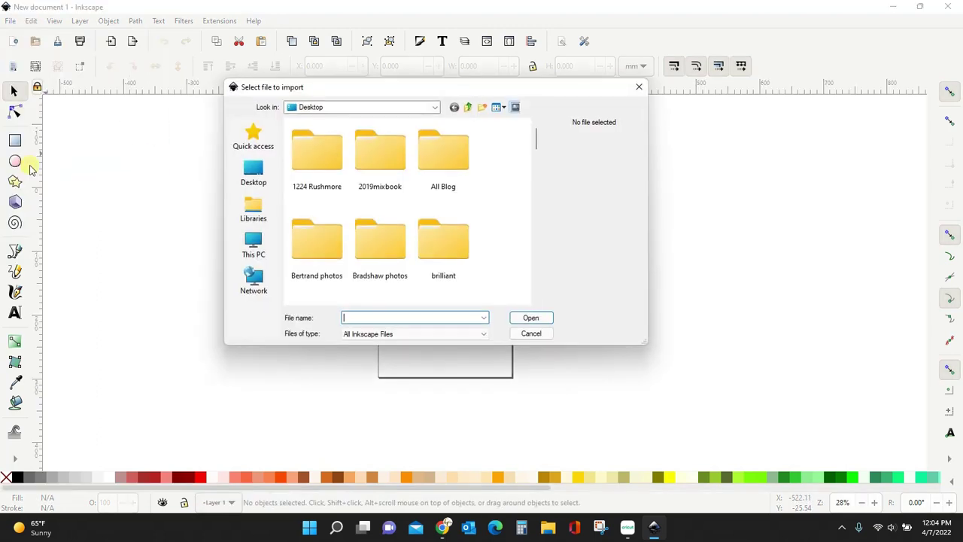
{"action": "left_click_drag", "start_coordinate": [537, 134], "coordinate": [555, 258]}
{"action": "double_click", "coordinate": [454, 198]}
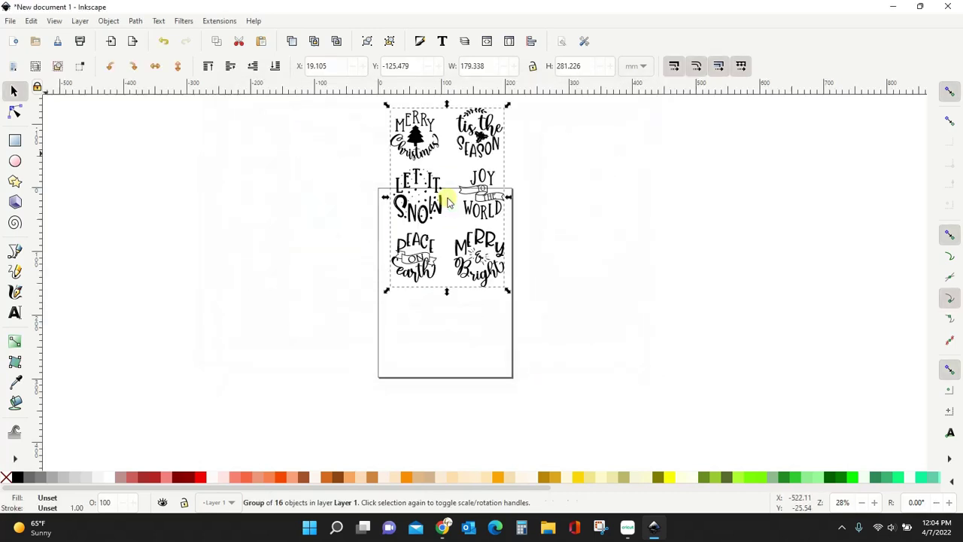
{"action": "left_click_drag", "start_coordinate": [482, 256], "coordinate": [481, 345]}
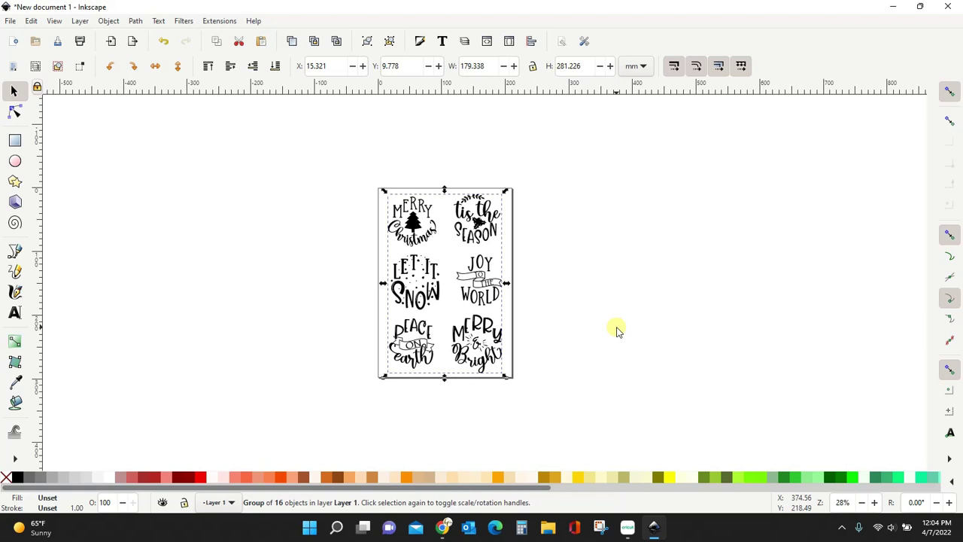
Lock the width-to-height ratio and scale the imported group to about 180 by 283 mm
{"action": "left_click", "coordinate": [532, 66]}
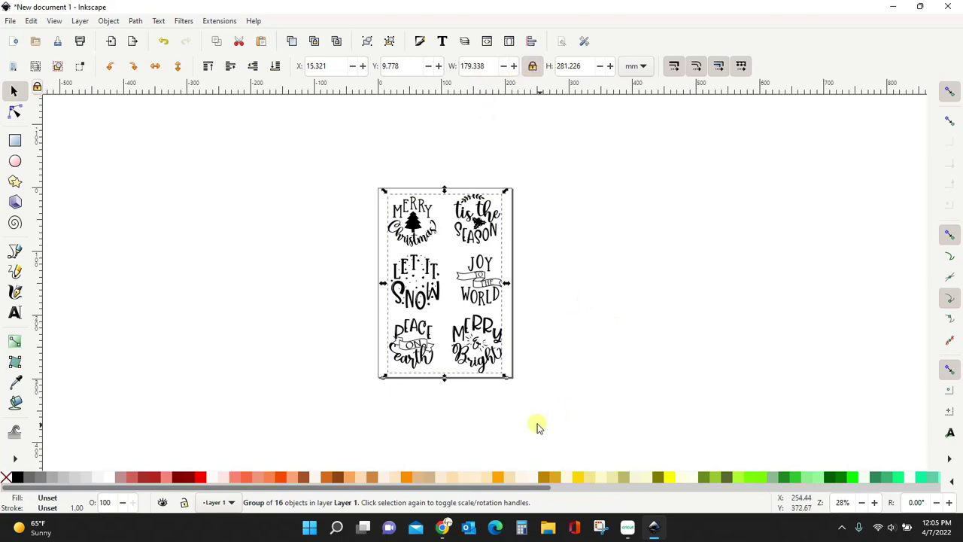
{"action": "left_click_drag", "start_coordinate": [506, 380], "coordinate": [506, 428]}
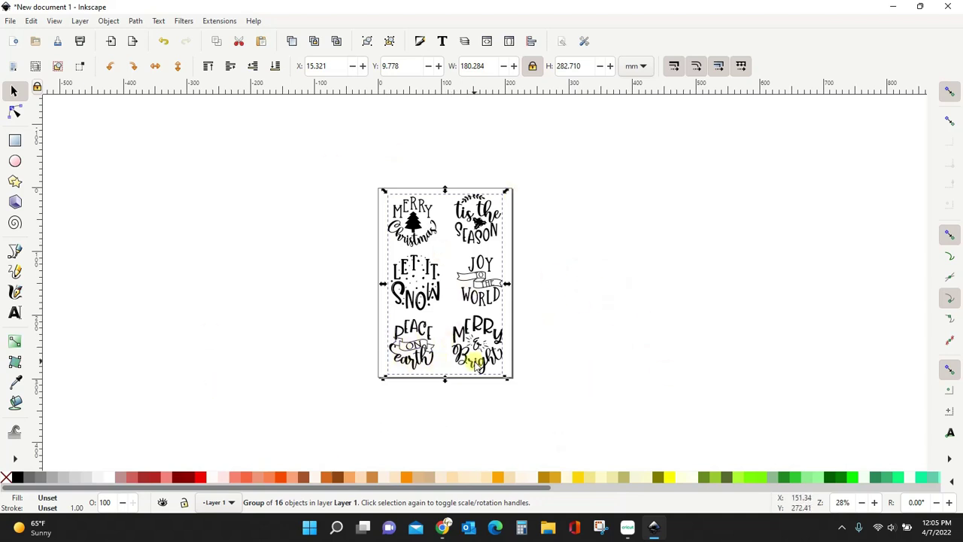
Ungroup the imported artwork and delete every design except "Peace on earth"
{"action": "key", "text": "ctrl+shift+g"}
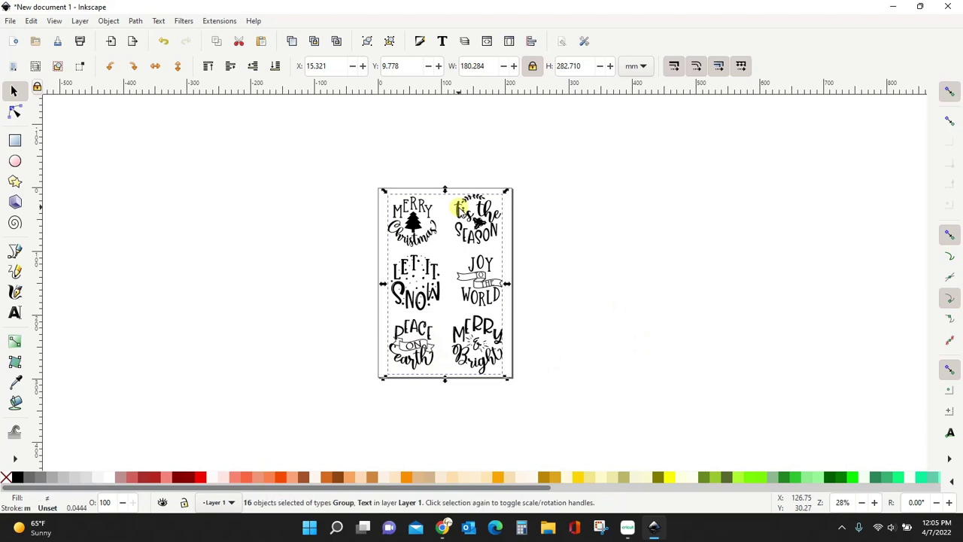
{"action": "left_click", "coordinate": [339, 234]}
{"action": "double_click", "coordinate": [411, 225]}
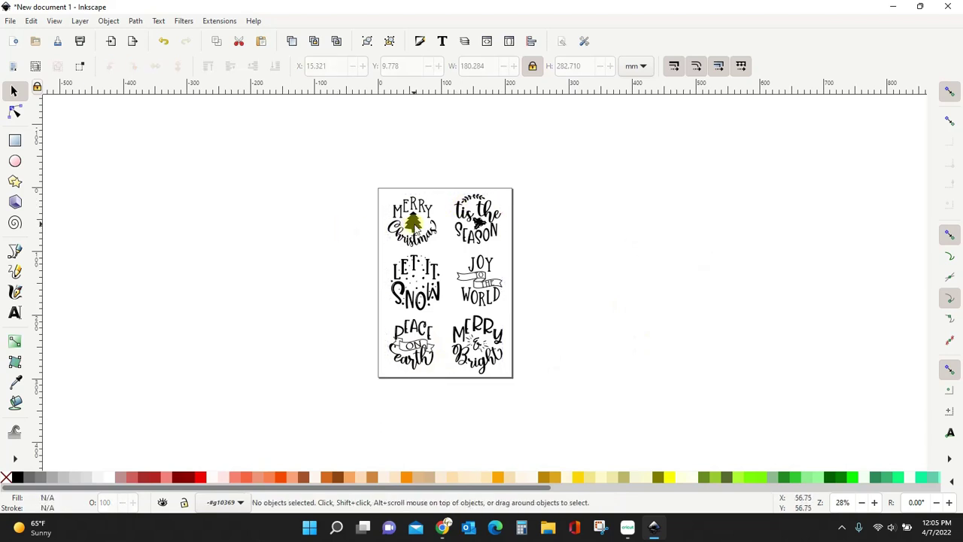
{"action": "left_click", "coordinate": [412, 225]}
{"action": "key", "text": "Delete"}
{"action": "left_click", "coordinate": [469, 218]}
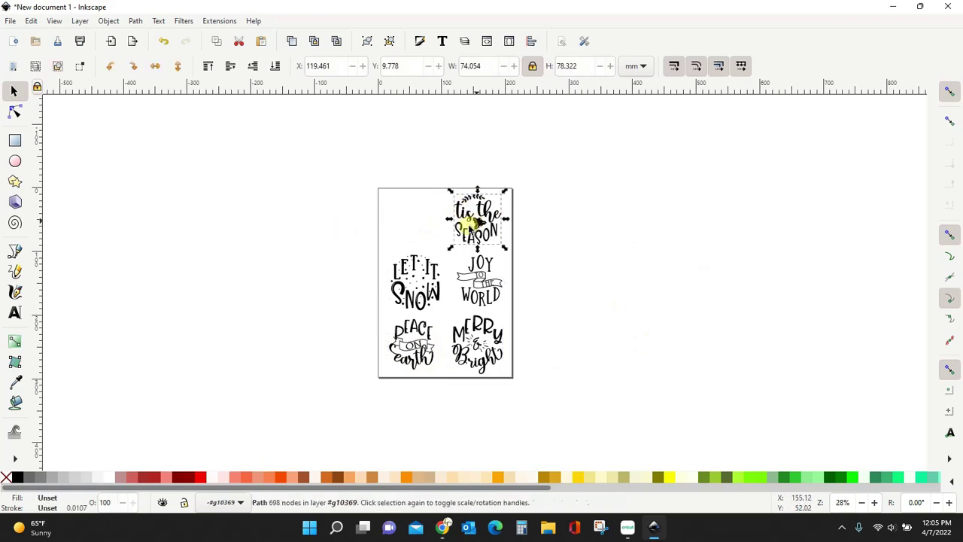
{"action": "key", "text": "Delete"}
{"action": "left_click", "coordinate": [402, 280]}
{"action": "key", "text": "Delete"}
{"action": "left_click", "coordinate": [476, 286]}
{"action": "key", "text": "Delete"}
{"action": "left_click", "coordinate": [471, 342]}
{"action": "key", "text": "Delete"}
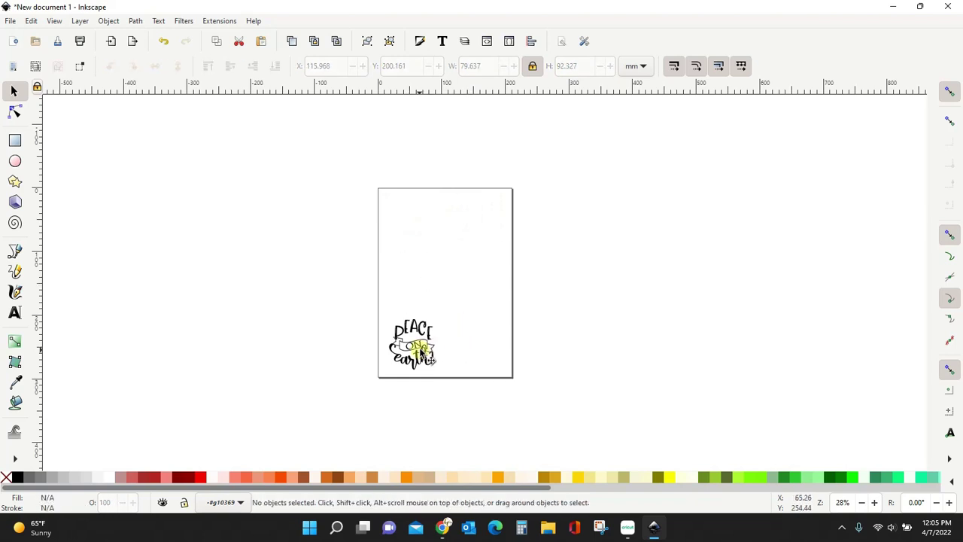
Enlarge the "Peace on earth" design to about 308 by 342 mm and centre it over the page
{"action": "left_click", "coordinate": [426, 355]}
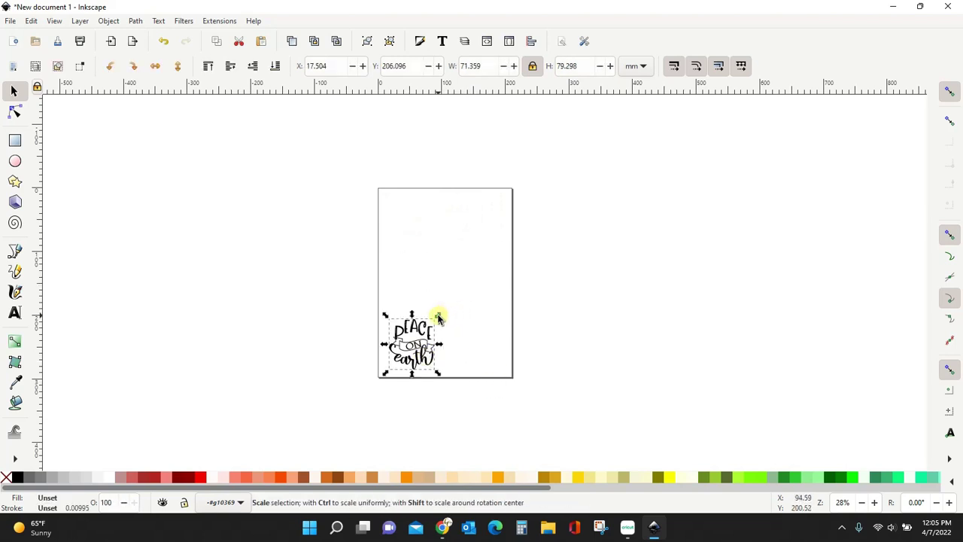
{"action": "left_click_drag", "start_coordinate": [440, 316], "coordinate": [509, 256]}
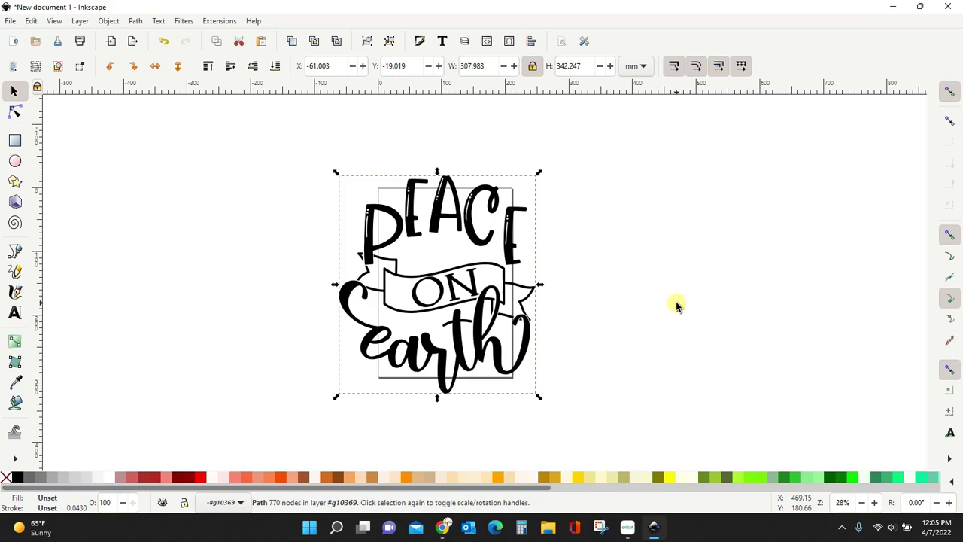
Show the list of the document's objects and widen it so the labels are readable
{"action": "left_click", "coordinate": [107, 23]}
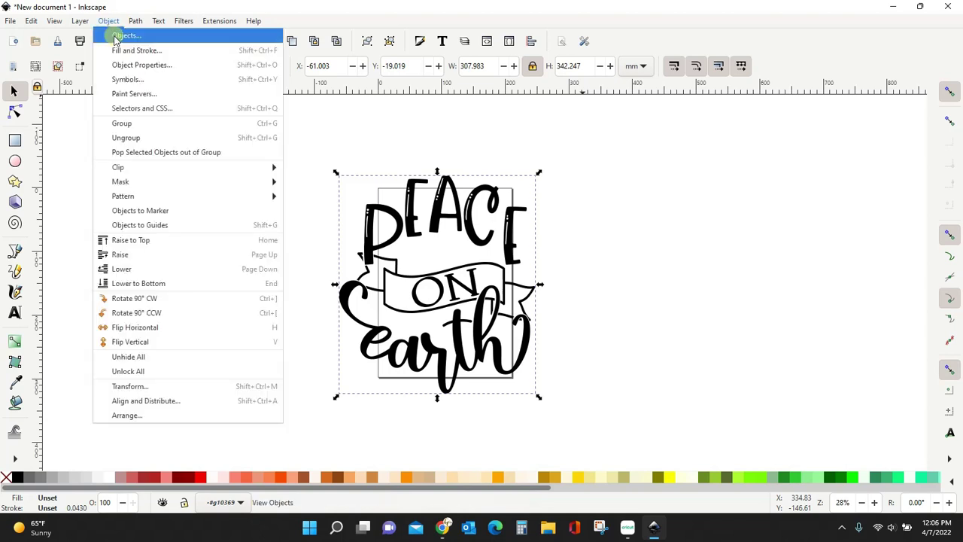
{"action": "left_click", "coordinate": [124, 36]}
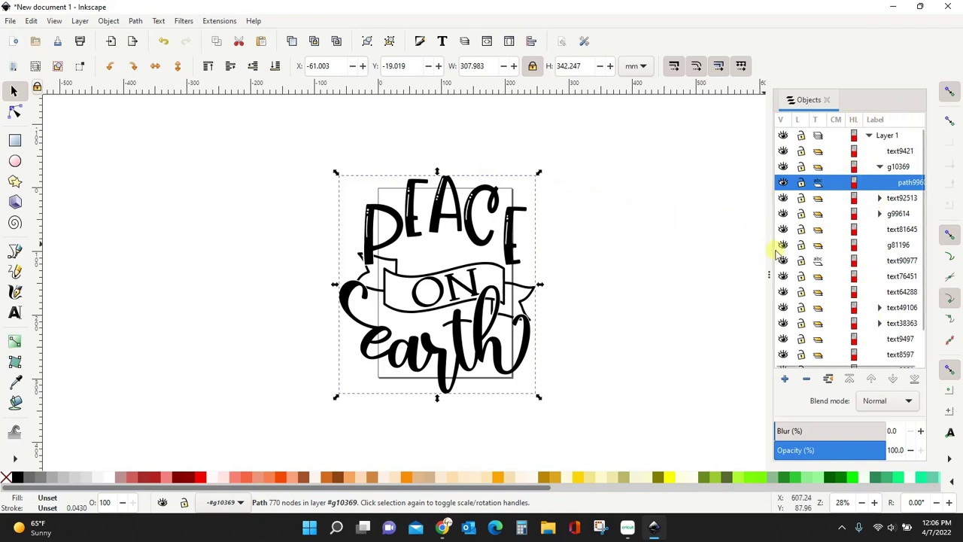
{"action": "left_click_drag", "start_coordinate": [769, 254], "coordinate": [618, 272]}
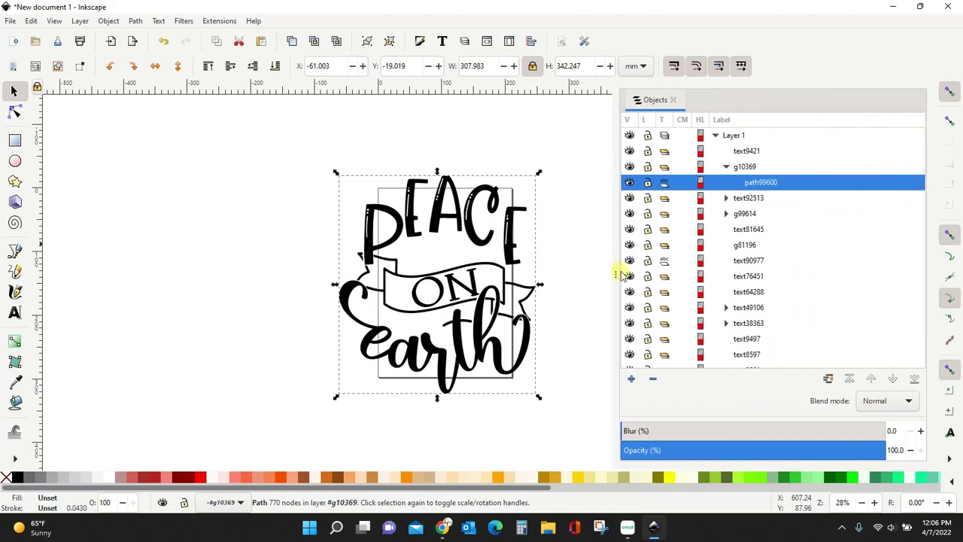
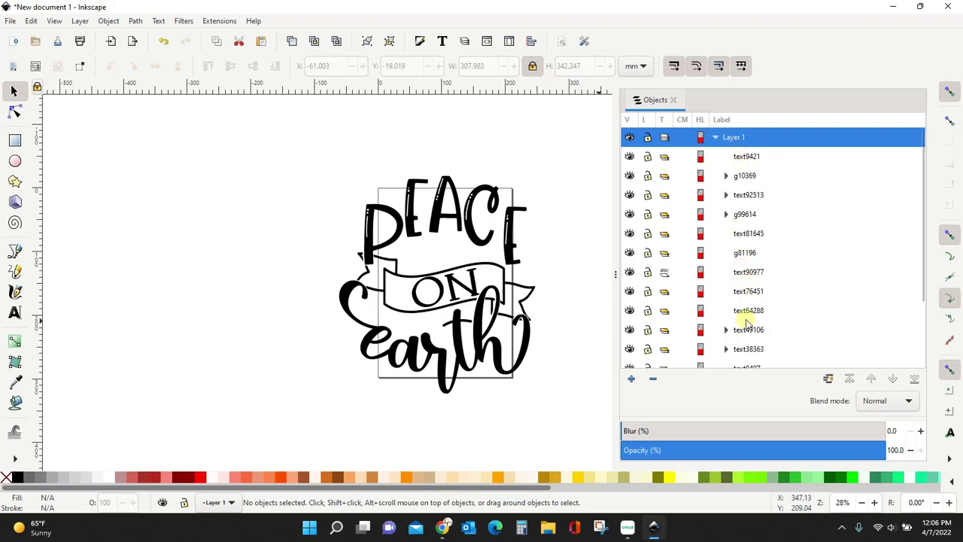
Examine the text-labelled entries in Layer 1 by selecting them one after another, from text9421 to text38363
{"action": "left_click", "coordinate": [740, 156]}
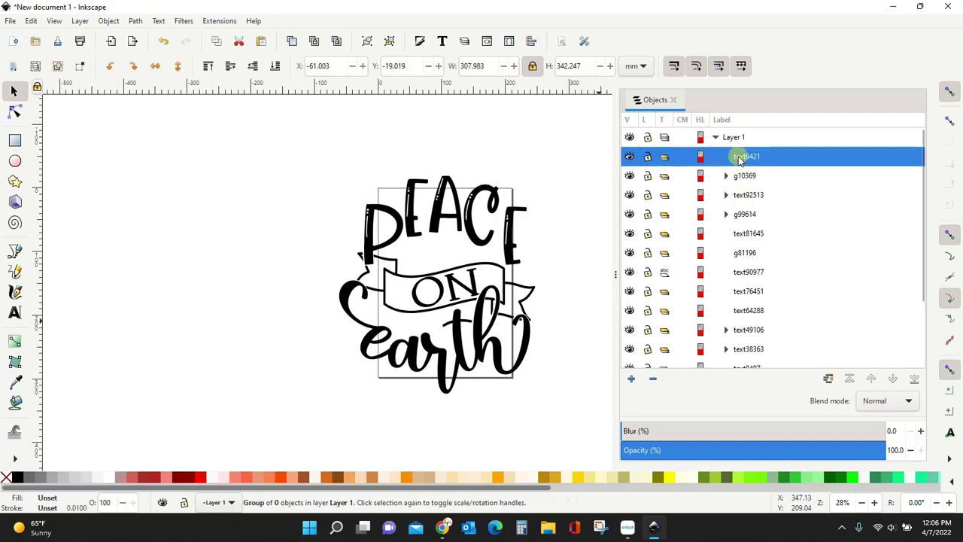
{"action": "left_click", "coordinate": [748, 233]}
{"action": "left_click", "coordinate": [743, 273]}
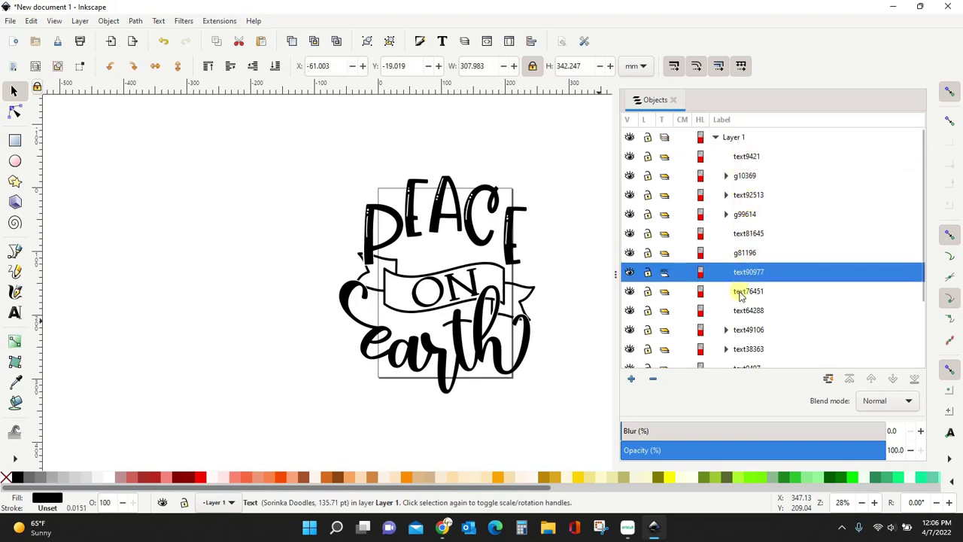
{"action": "left_click", "coordinate": [741, 292]}
{"action": "left_click", "coordinate": [741, 312]}
{"action": "left_click", "coordinate": [741, 331]}
{"action": "left_click", "coordinate": [741, 348]}
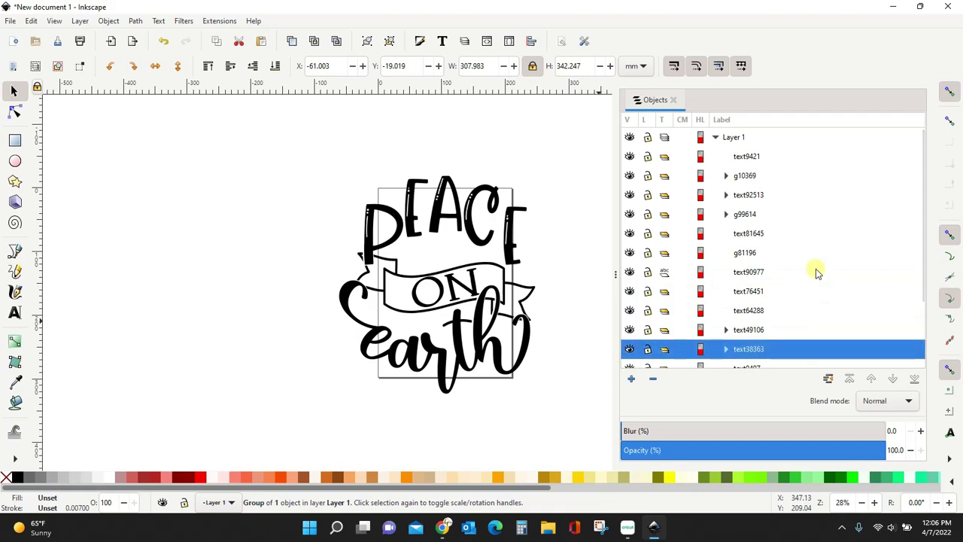
Hide the objects text9421, text92513 and text81645 in Layer 1
{"action": "left_click", "coordinate": [738, 158]}
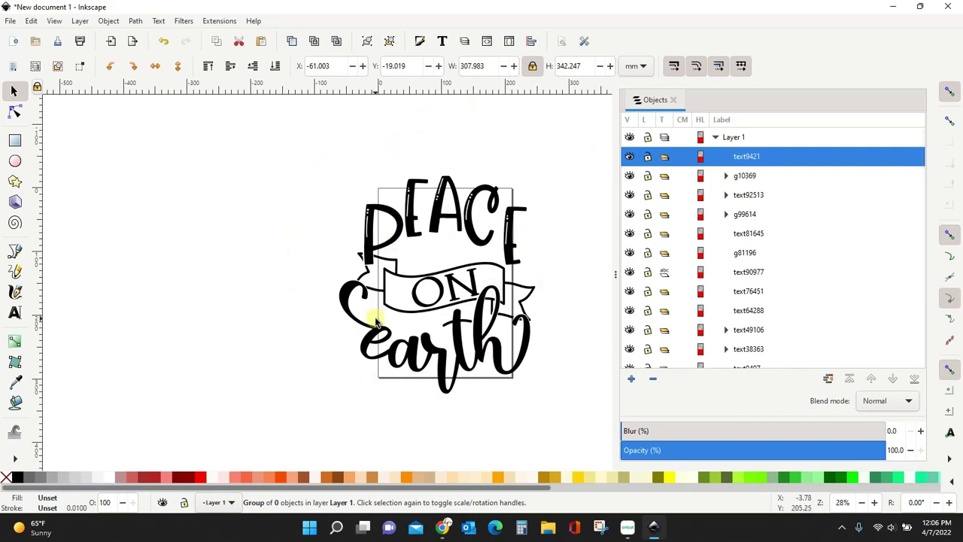
{"action": "left_click", "coordinate": [630, 157]}
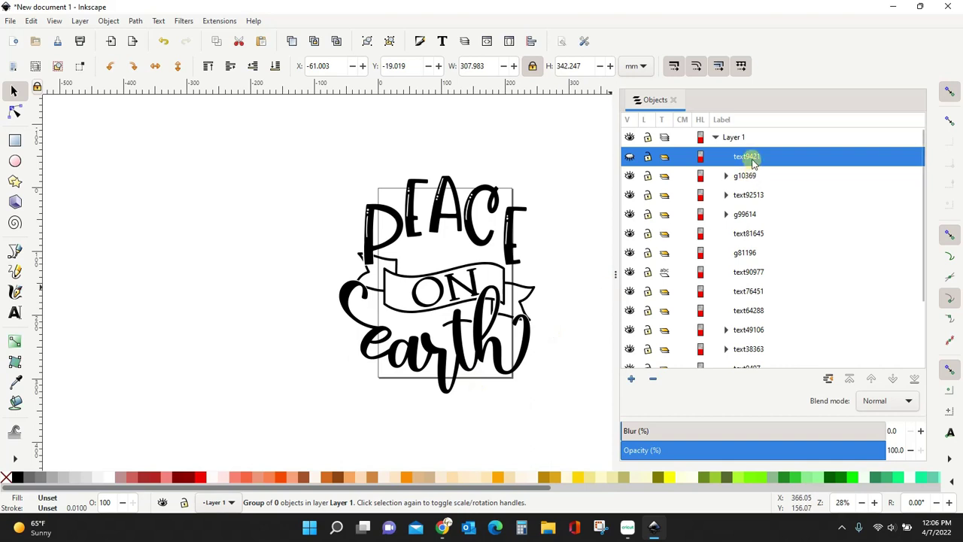
{"action": "left_click", "coordinate": [741, 197]}
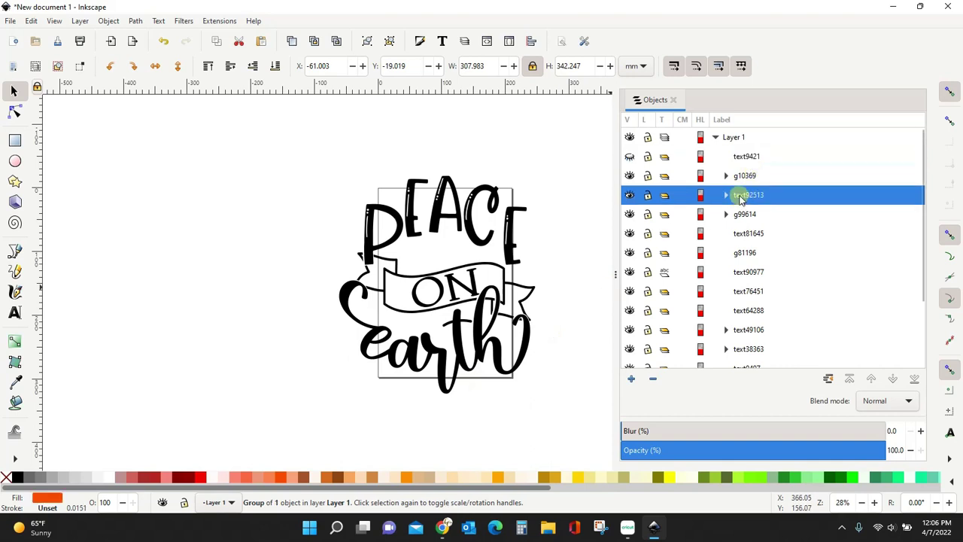
{"action": "left_click", "coordinate": [630, 195]}
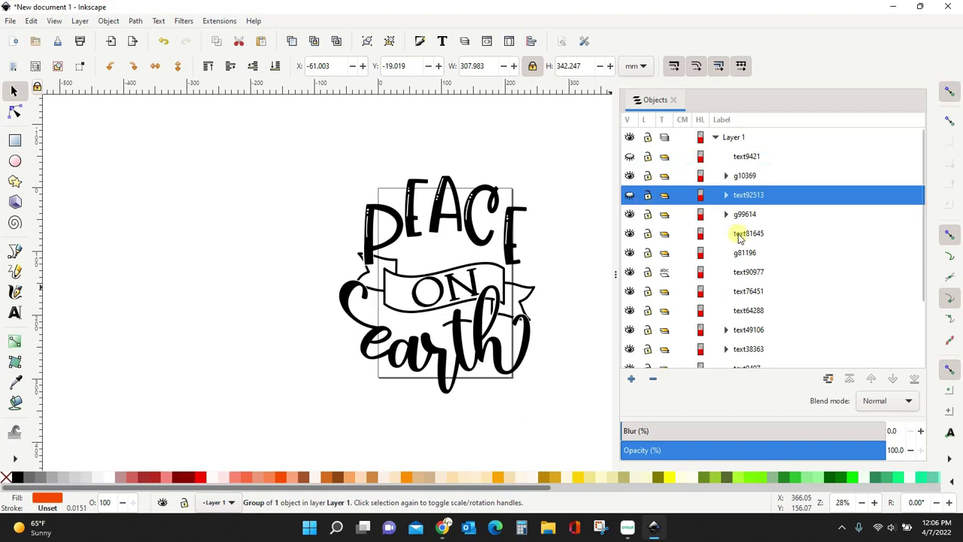
{"action": "left_click", "coordinate": [739, 235]}
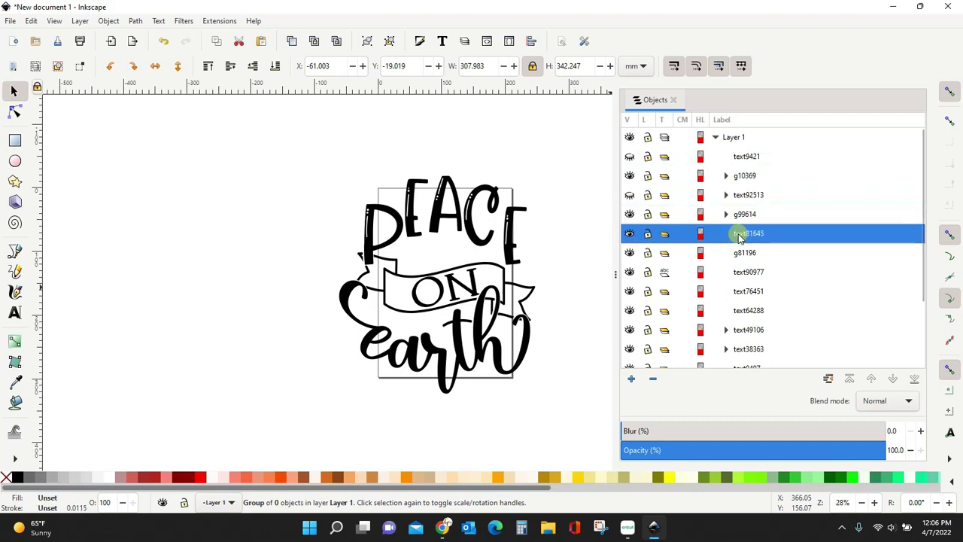
{"action": "left_click", "coordinate": [630, 234]}
Hide the objects text90977, text76451 and text64288 in Layer 1
{"action": "left_click", "coordinate": [724, 272]}
{"action": "left_click", "coordinate": [631, 275]}
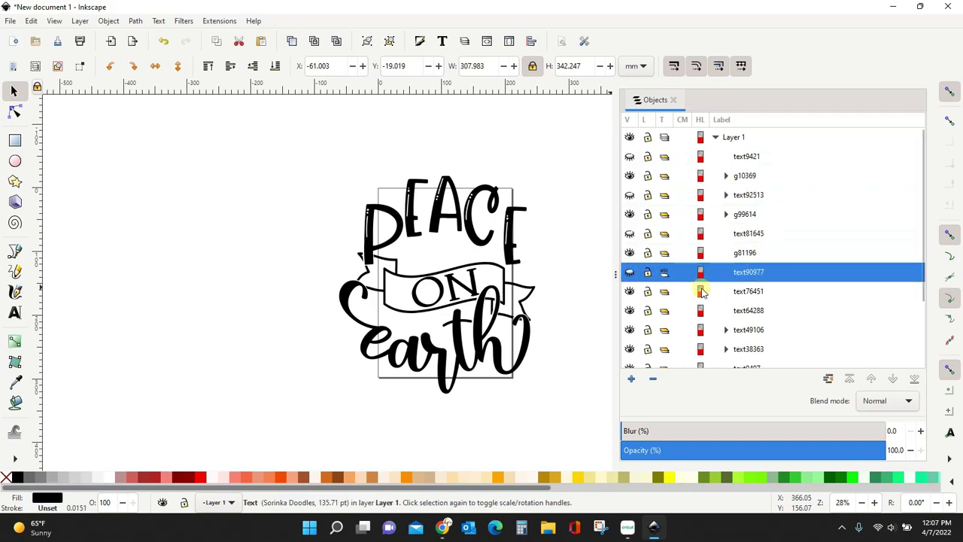
{"action": "left_click", "coordinate": [741, 294]}
{"action": "left_click", "coordinate": [630, 292]}
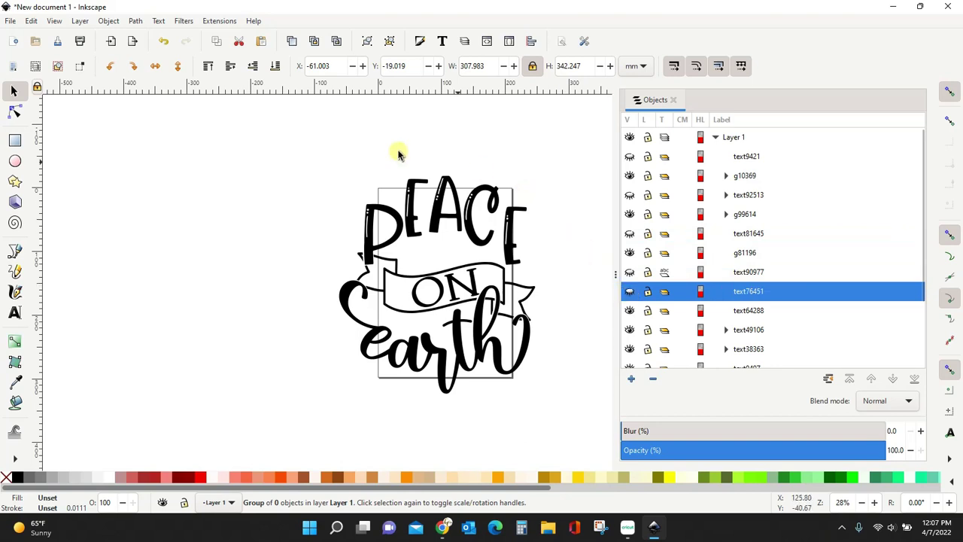
{"action": "left_click", "coordinate": [749, 311]}
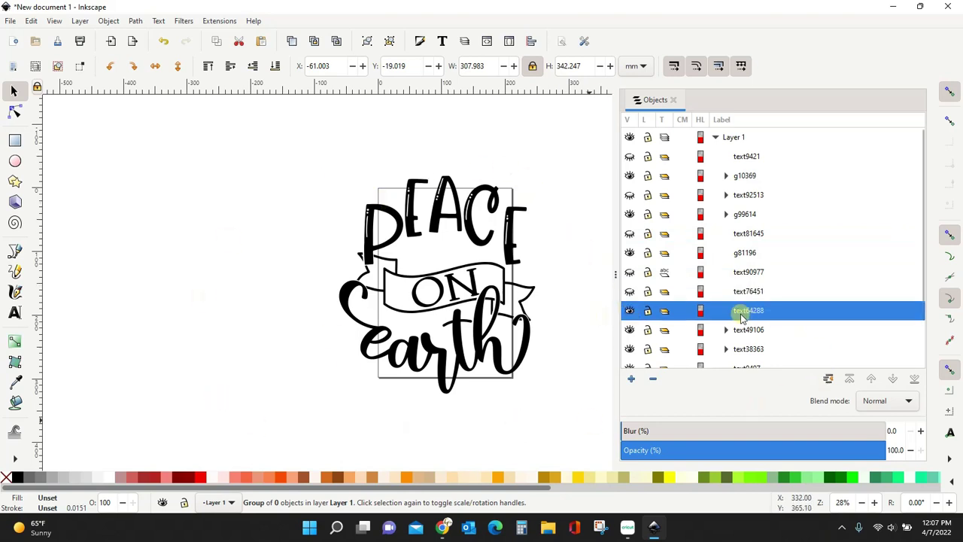
{"action": "left_click", "coordinate": [630, 311]}
Hide the objects text49106 and text38363 in Layer 1
{"action": "left_click", "coordinate": [749, 333]}
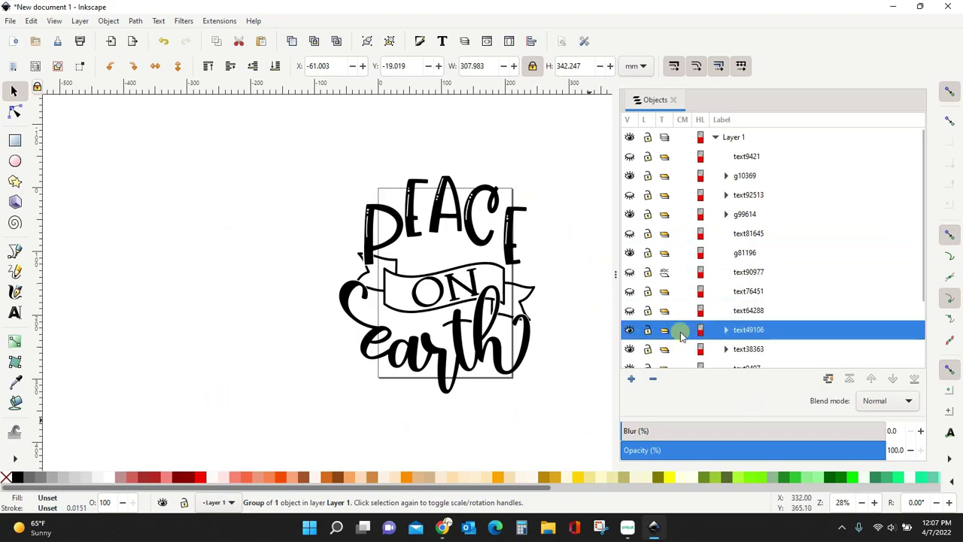
{"action": "left_click", "coordinate": [629, 329]}
{"action": "scroll", "coordinate": [813, 264], "scroll_direction": "down", "scroll_amount": 1}
{"action": "scroll", "coordinate": [811, 263], "scroll_direction": "down", "scroll_amount": 2}
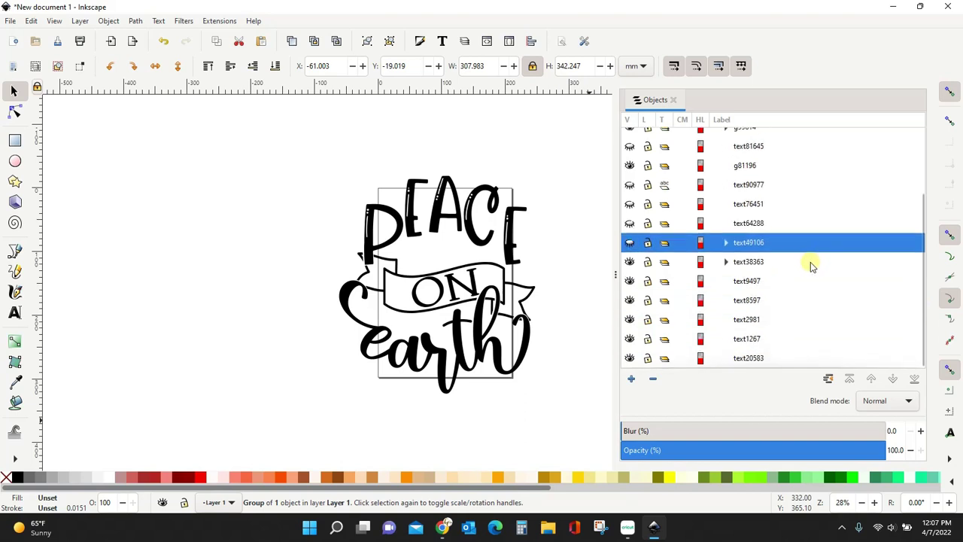
{"action": "left_click", "coordinate": [749, 262]}
{"action": "left_click", "coordinate": [632, 262]}
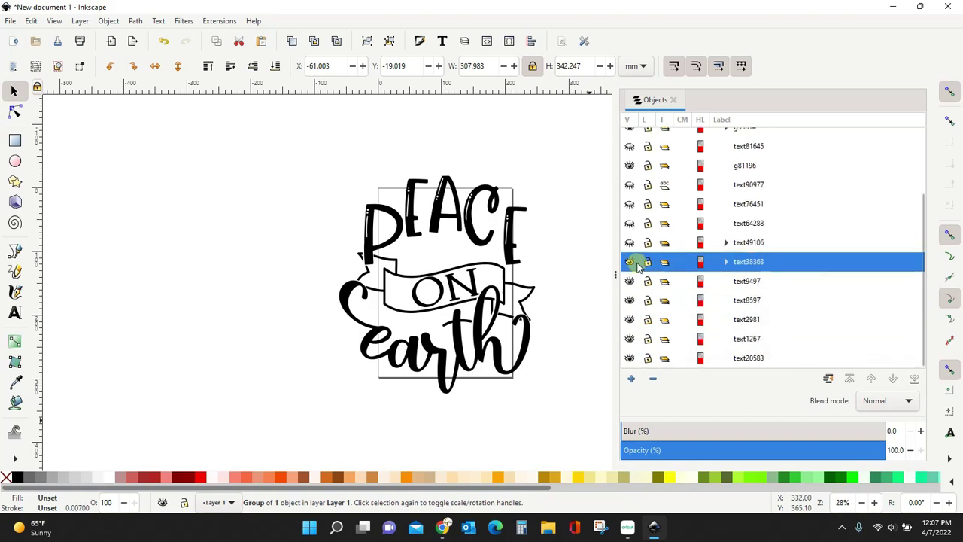
Hide the objects text9497, text8597 and text2981 in Layer 1
{"action": "left_click", "coordinate": [665, 283]}
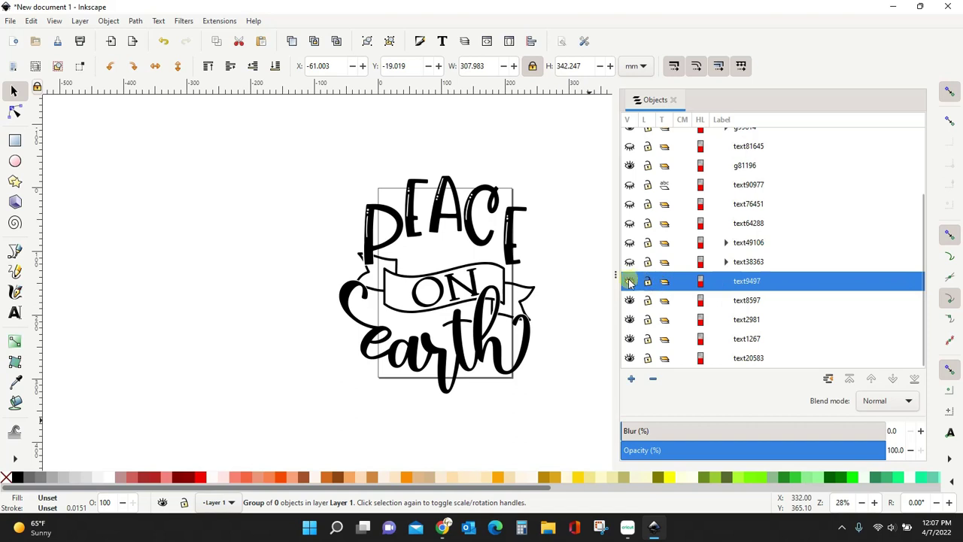
{"action": "left_click", "coordinate": [630, 281]}
{"action": "left_click", "coordinate": [745, 303]}
{"action": "left_click", "coordinate": [630, 301]}
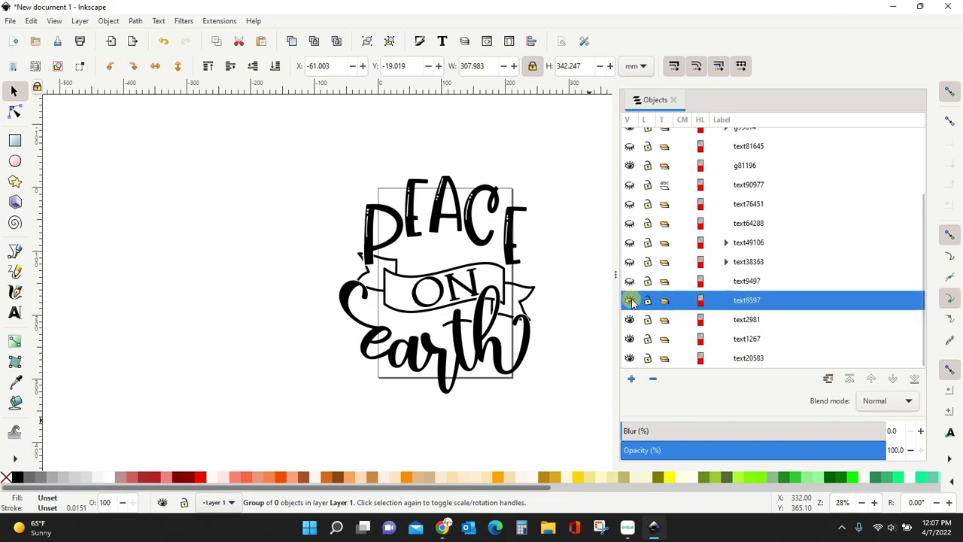
{"action": "left_click", "coordinate": [681, 320]}
{"action": "left_click", "coordinate": [631, 320]}
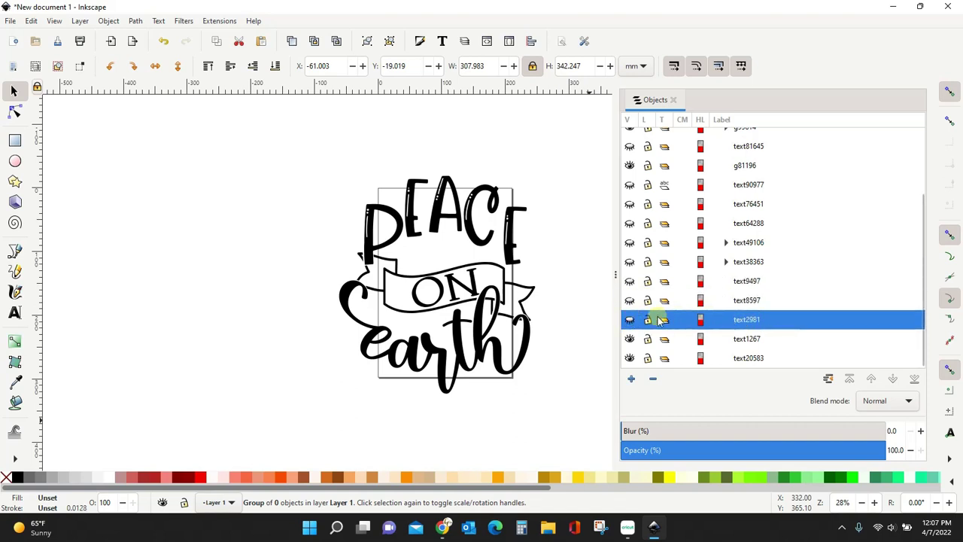
Hide the objects text1267 and text20583 in Layer 1
{"action": "left_click", "coordinate": [744, 339]}
{"action": "left_click", "coordinate": [630, 340]}
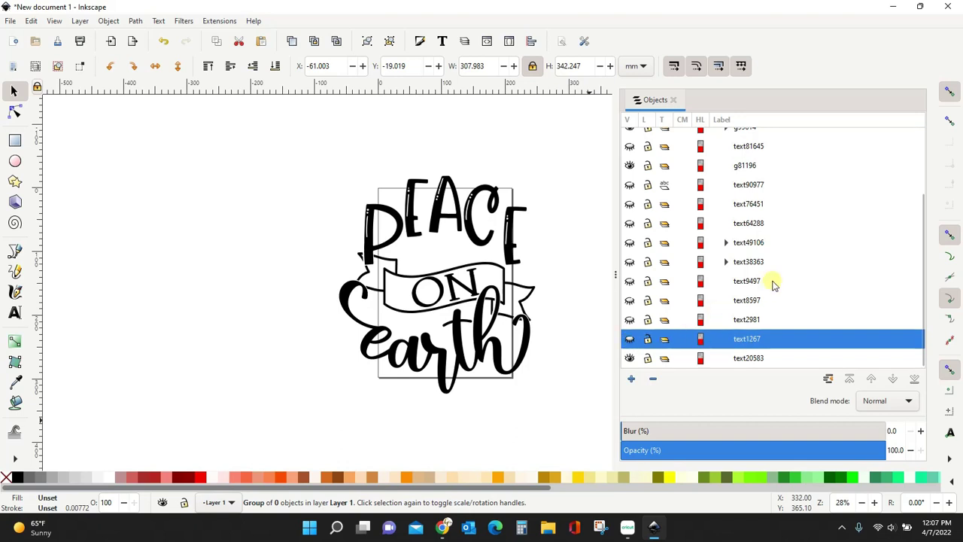
{"action": "left_click", "coordinate": [747, 359]}
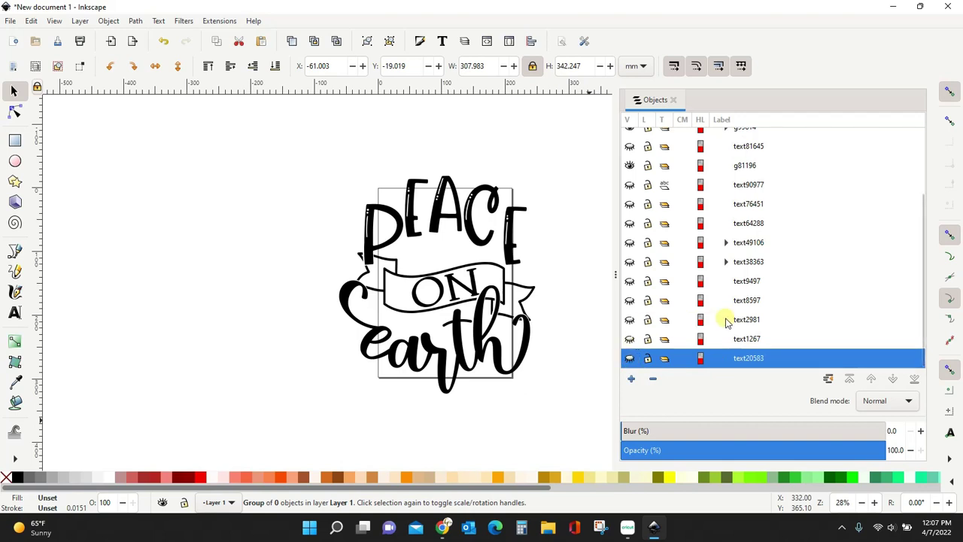
Examine the contents of g10369, text92513, g99614, text49106 and text38363 in Layer 1 by expanding each one
{"action": "scroll", "coordinate": [748, 320], "scroll_direction": "up", "scroll_amount": 3}
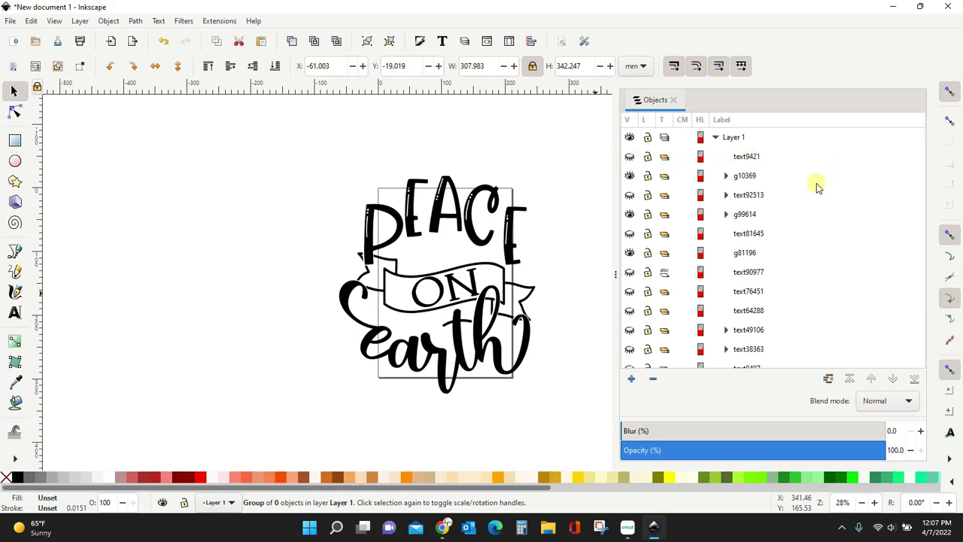
{"action": "left_click", "coordinate": [766, 158]}
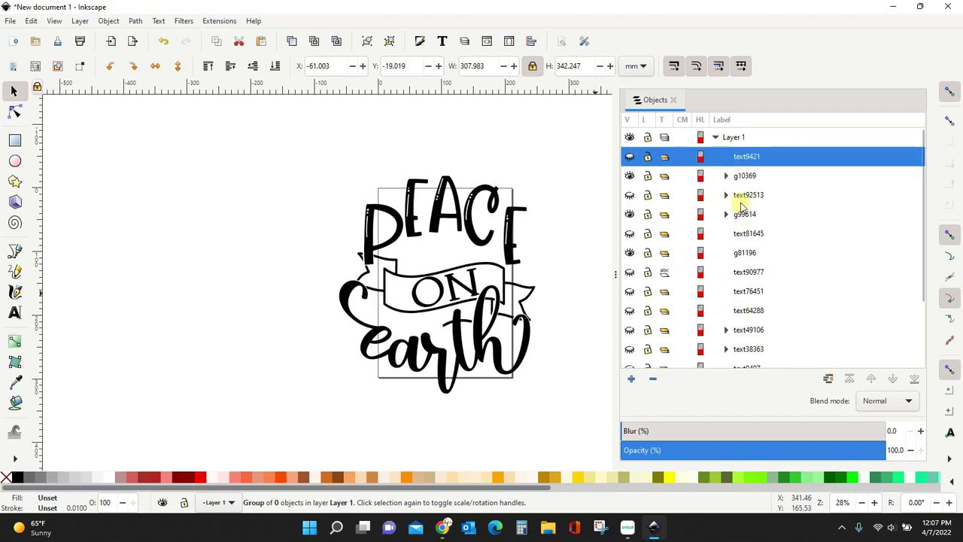
{"action": "left_click", "coordinate": [727, 177]}
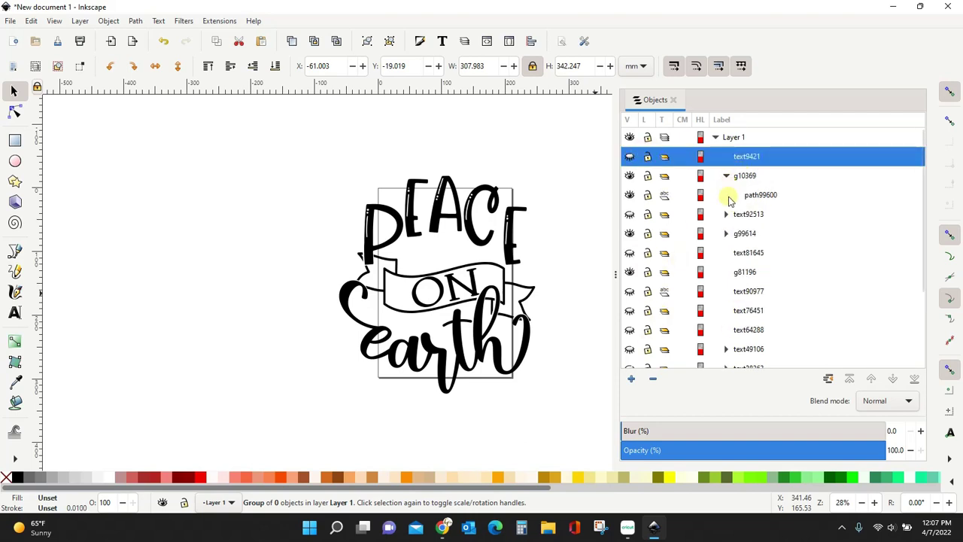
{"action": "left_click", "coordinate": [727, 215]}
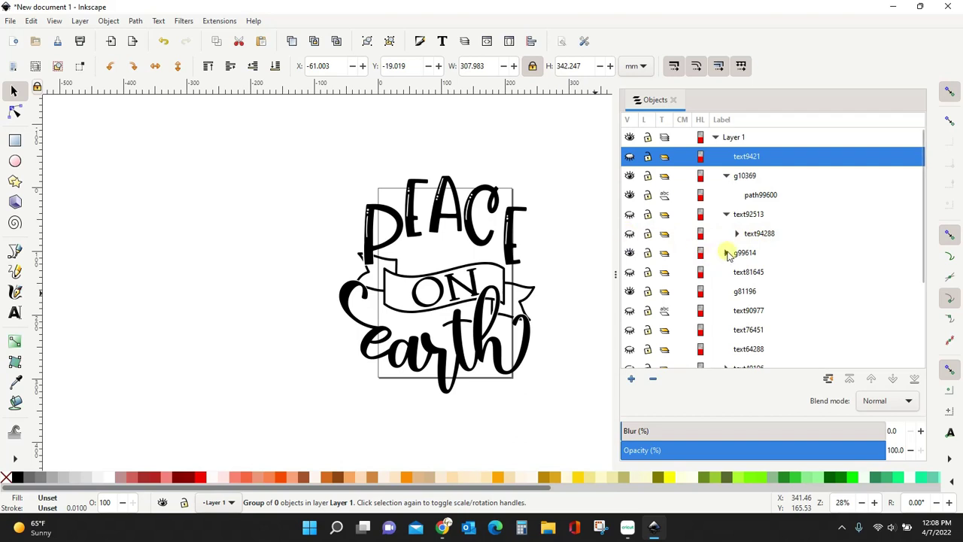
{"action": "left_click", "coordinate": [727, 253]}
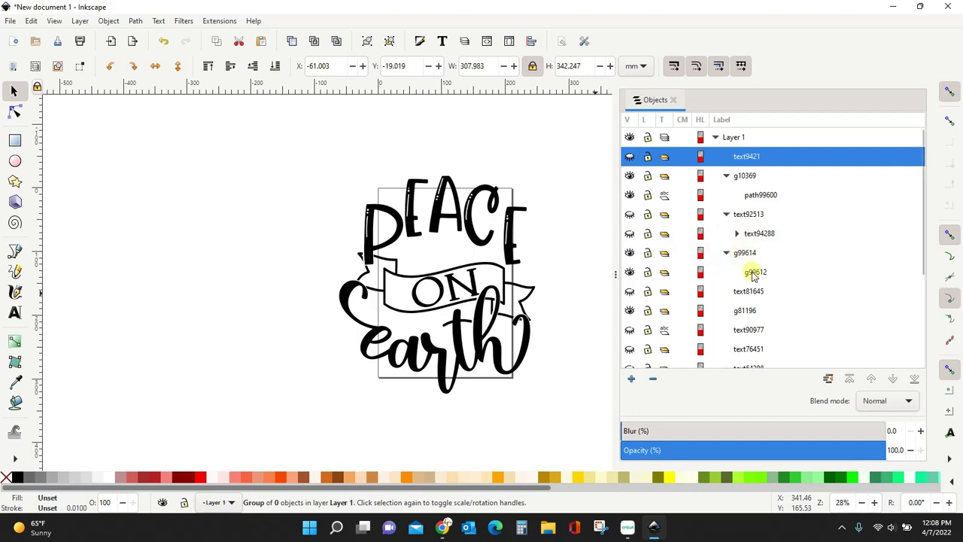
{"action": "scroll", "coordinate": [795, 279], "scroll_direction": "down", "scroll_amount": 2}
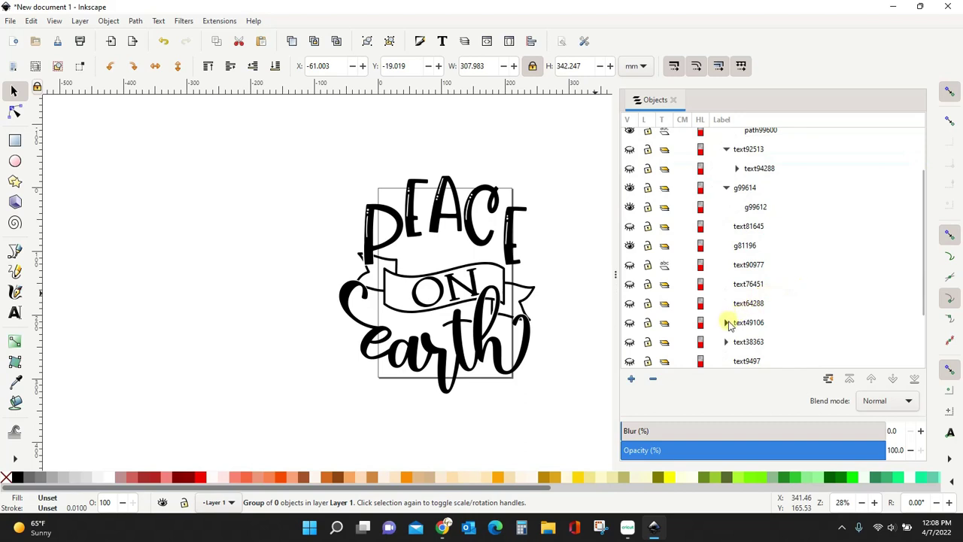
{"action": "left_click", "coordinate": [727, 322]}
{"action": "scroll", "coordinate": [817, 292], "scroll_direction": "down", "scroll_amount": 3}
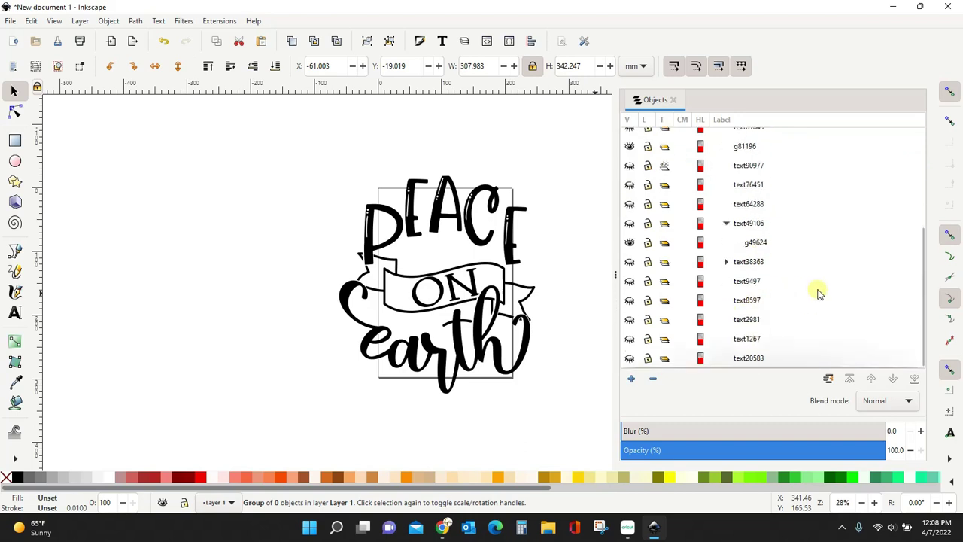
{"action": "left_click", "coordinate": [727, 261]}
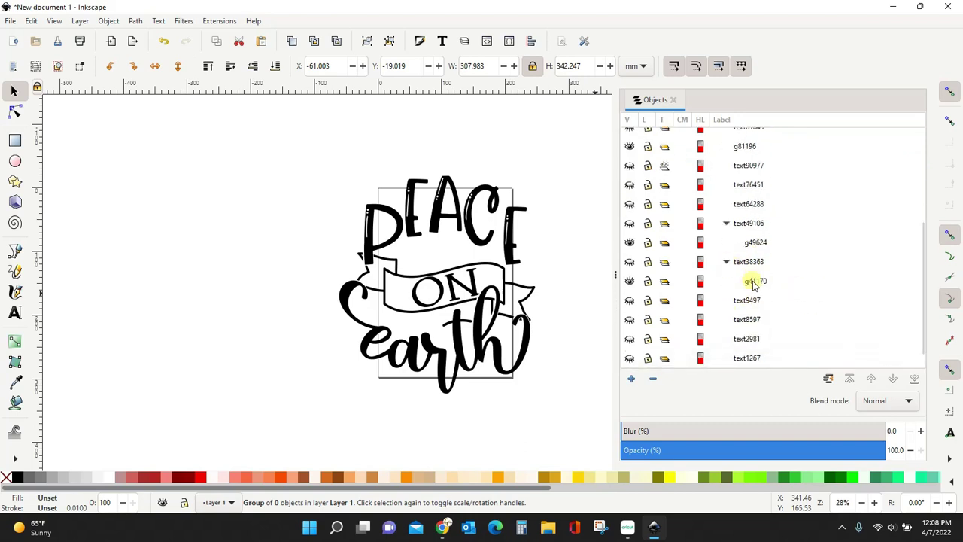
{"action": "scroll", "coordinate": [823, 302], "scroll_direction": "down", "scroll_amount": 1}
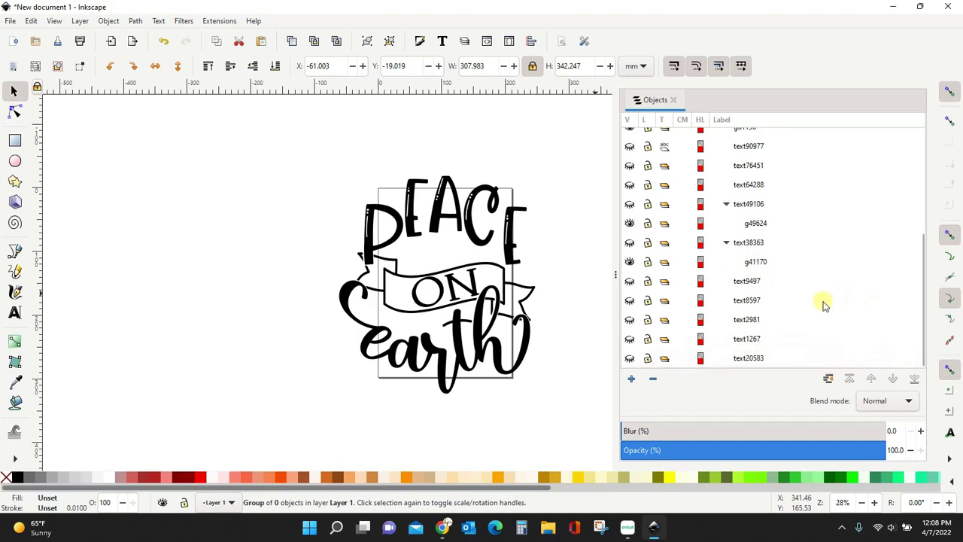
{"action": "scroll", "coordinate": [823, 305], "scroll_direction": "up", "scroll_amount": 5}
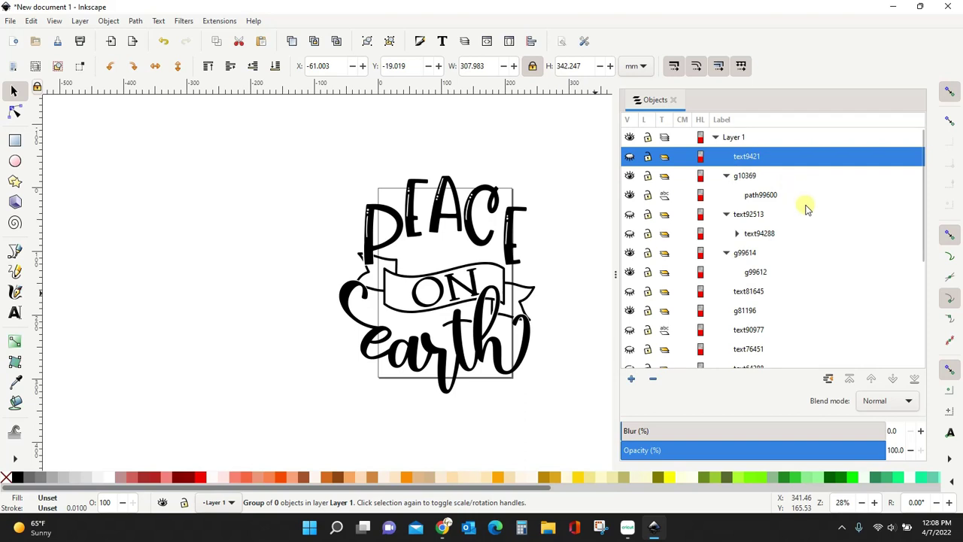
Delete all hidden text objects from Layer 1, from text9421 to text20583, keeping the groups g10369, g99614 and g81196
{"action": "left_click", "coordinate": [757, 214], "text": "ctrl"}
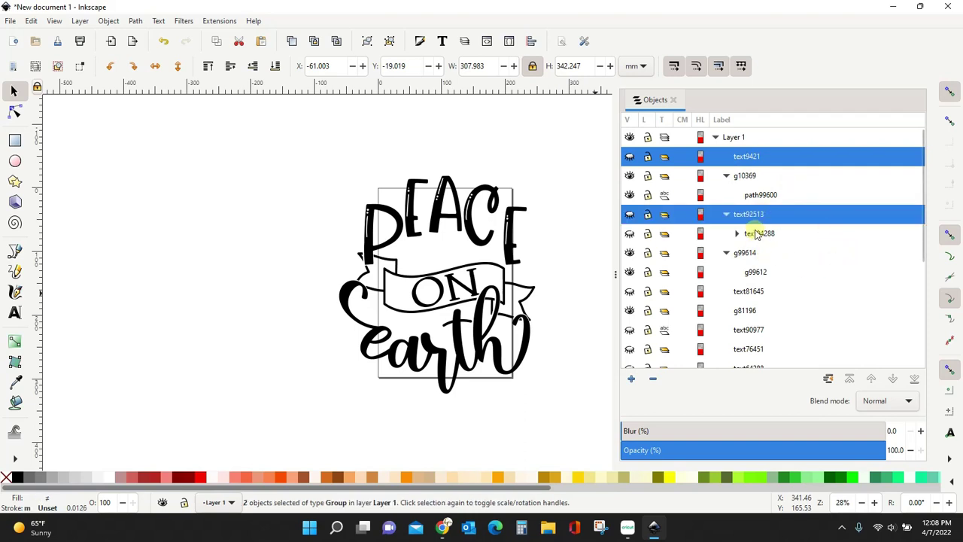
{"action": "left_click", "coordinate": [749, 291], "text": "ctrl"}
{"action": "left_click", "coordinate": [748, 330], "text": "ctrl"}
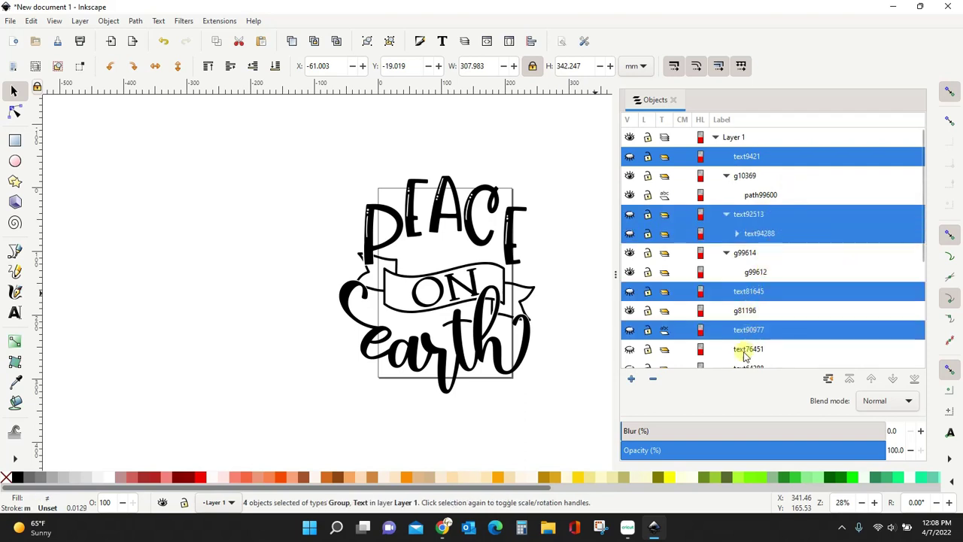
{"action": "left_click", "coordinate": [745, 349], "text": "ctrl"}
{"action": "scroll", "coordinate": [843, 276], "scroll_direction": "down", "scroll_amount": 5}
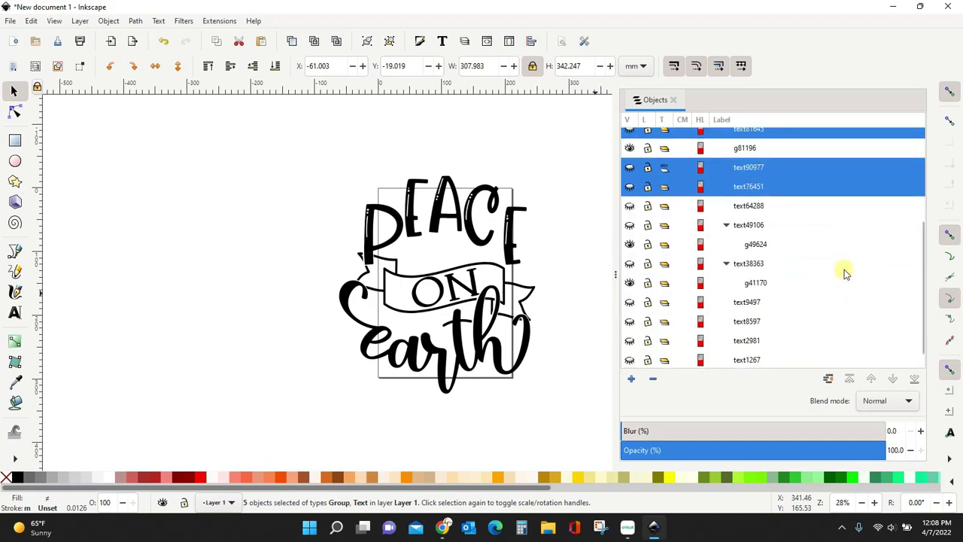
{"action": "left_click", "coordinate": [751, 208], "text": "ctrl"}
{"action": "left_click", "coordinate": [748, 226], "text": "ctrl"}
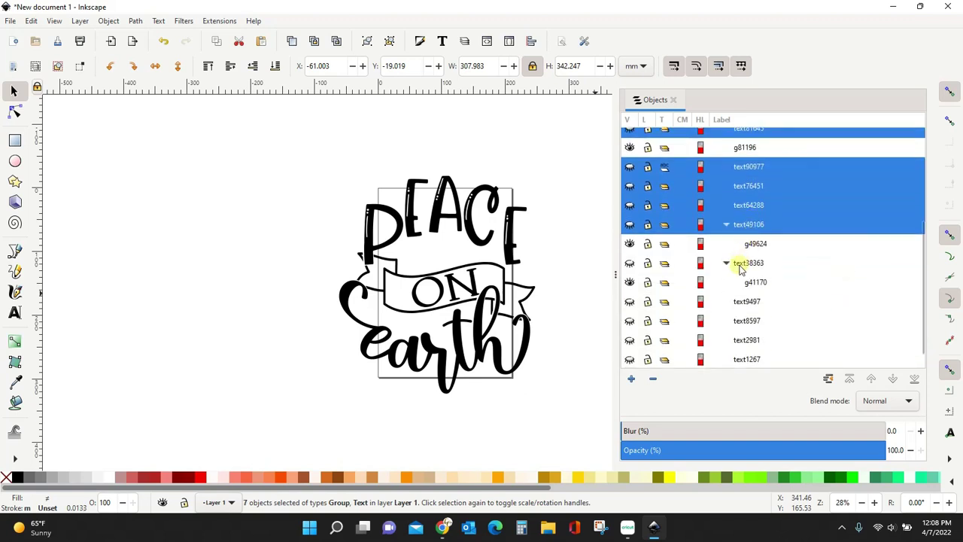
{"action": "left_click", "coordinate": [746, 263], "text": "ctrl"}
{"action": "left_click", "coordinate": [747, 304], "text": "ctrl"}
{"action": "left_click", "coordinate": [804, 321], "text": "ctrl"}
{"action": "left_click", "coordinate": [752, 340], "text": "ctrl"}
{"action": "left_click", "coordinate": [733, 358], "text": "ctrl"}
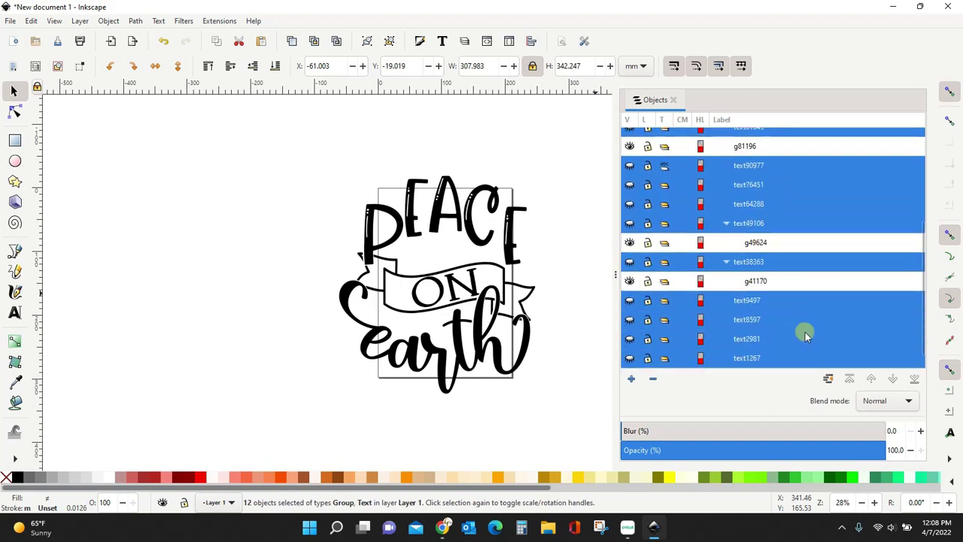
{"action": "scroll", "coordinate": [802, 329], "scroll_direction": "down", "scroll_amount": 1}
{"action": "left_click", "coordinate": [745, 358], "text": "ctrl"}
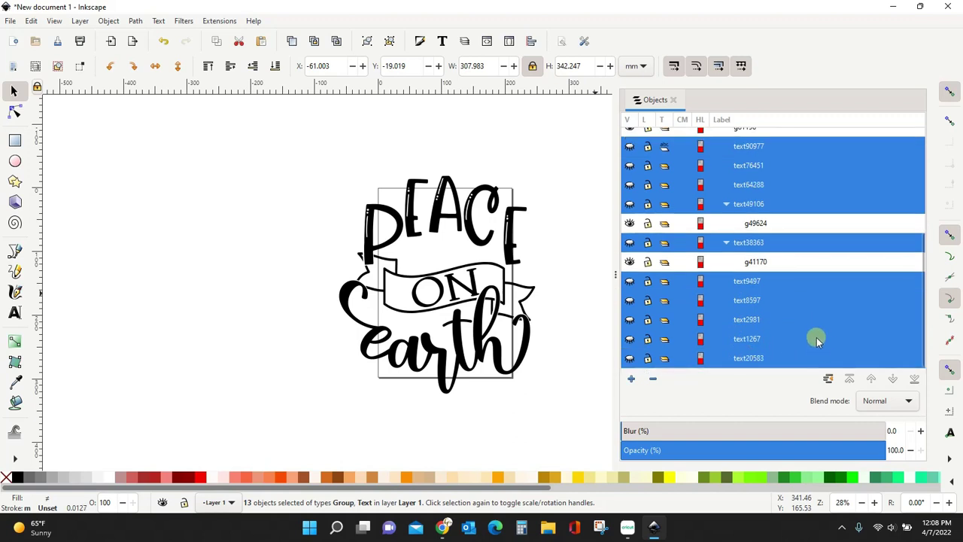
{"action": "scroll", "coordinate": [817, 339], "scroll_direction": "up", "scroll_amount": 1}
{"action": "scroll", "coordinate": [818, 339], "scroll_direction": "up", "scroll_amount": 3}
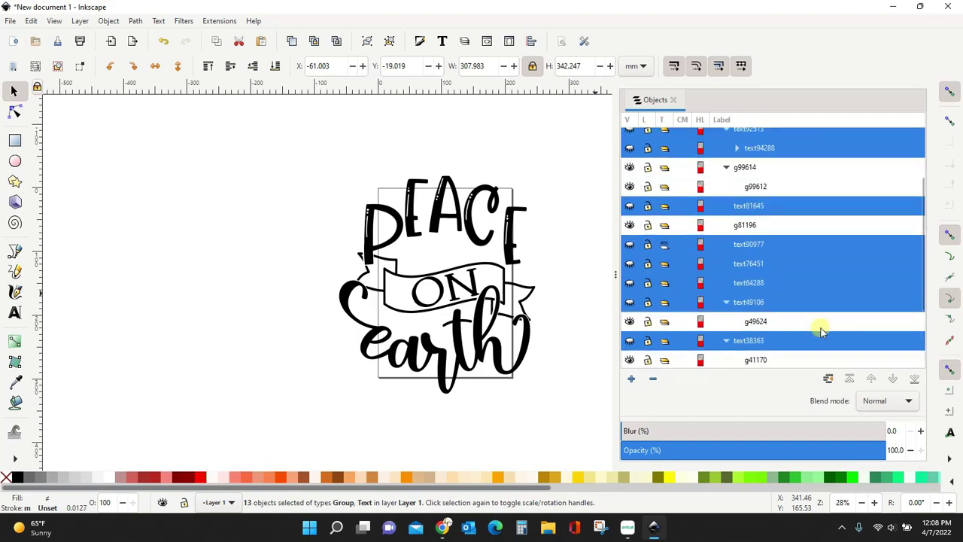
{"action": "scroll", "coordinate": [820, 329], "scroll_direction": "up", "scroll_amount": 5}
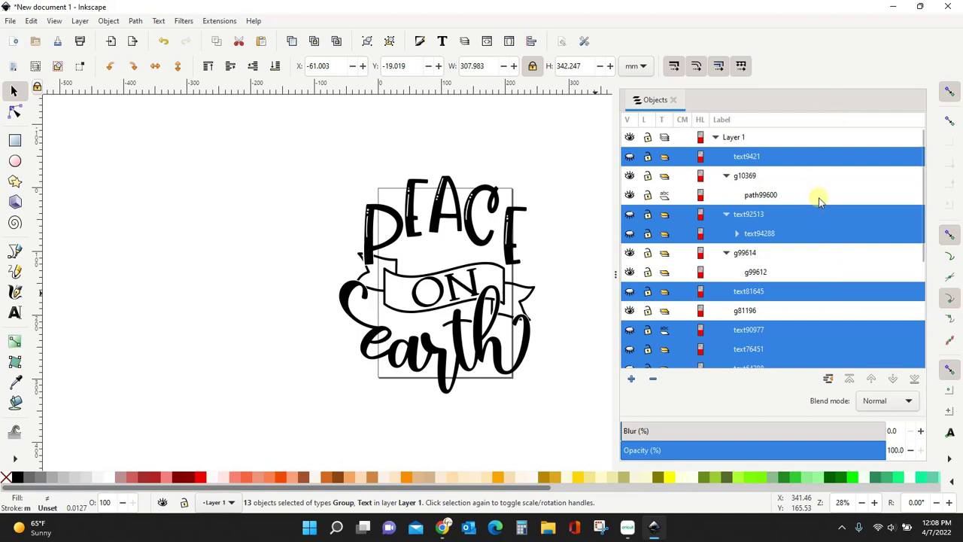
{"action": "scroll", "coordinate": [813, 218], "scroll_direction": "down", "scroll_amount": 1}
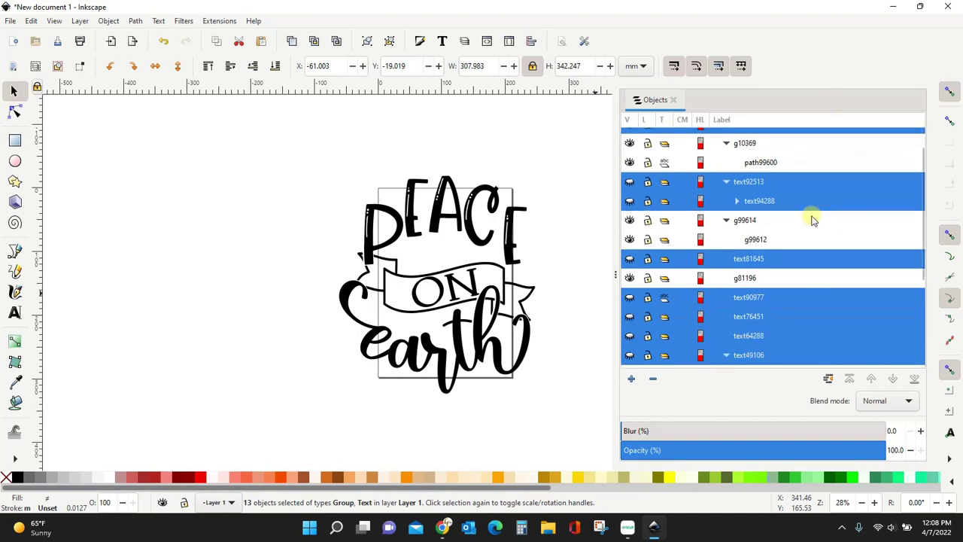
{"action": "scroll", "coordinate": [813, 219], "scroll_direction": "down", "scroll_amount": 2}
{"action": "scroll", "coordinate": [811, 218], "scroll_direction": "down", "scroll_amount": 3}
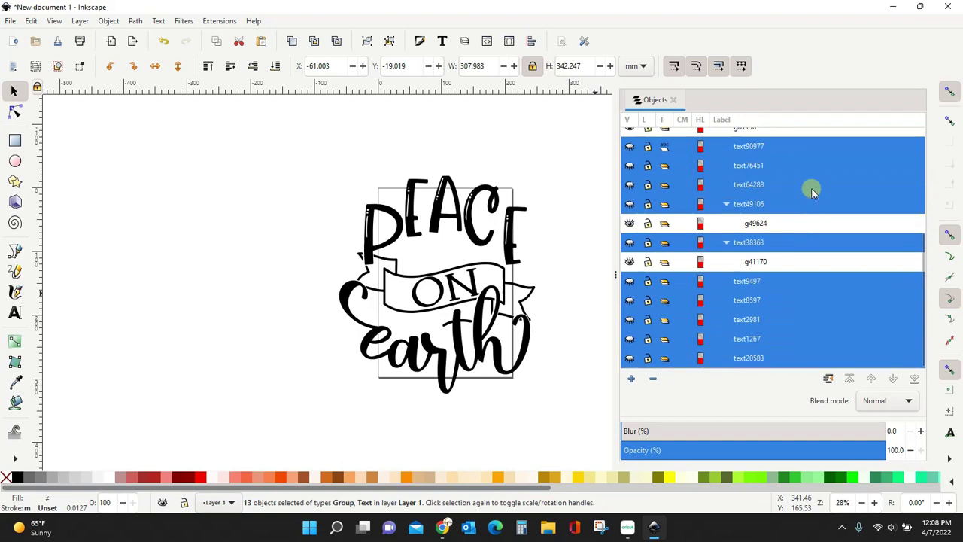
{"action": "right_click", "coordinate": [813, 192]}
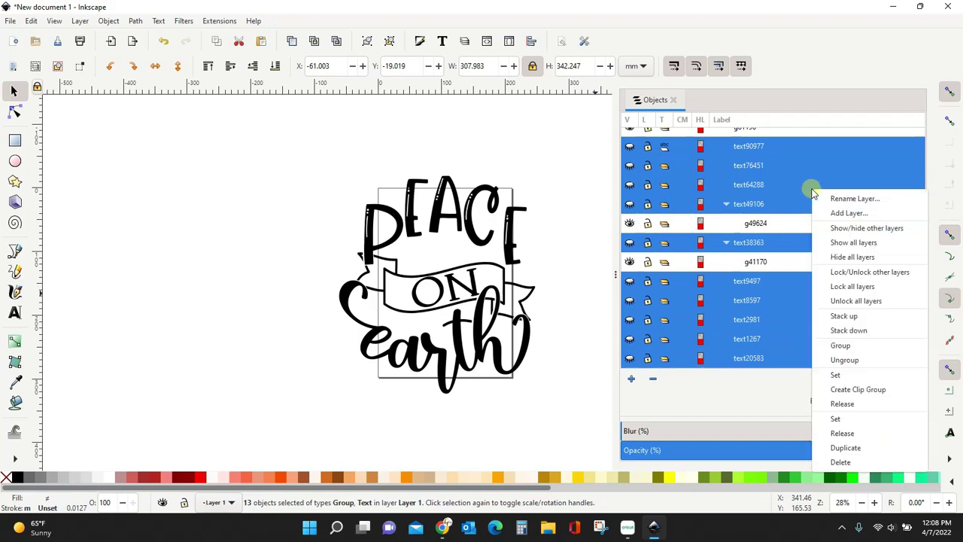
{"action": "left_click", "coordinate": [844, 461]}
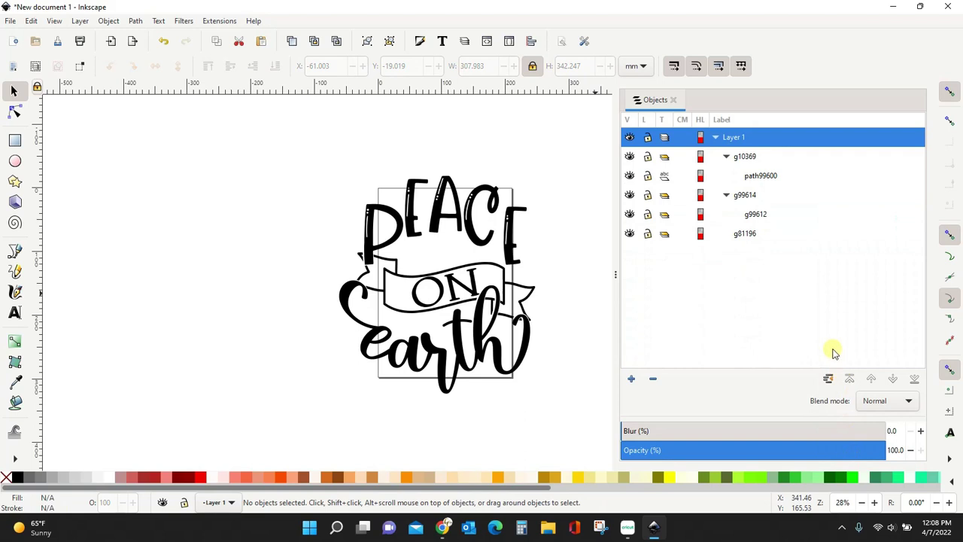
Save the cleaned design to the Desktop as peaceonearth in Inkscape SVG format
{"action": "left_click", "coordinate": [11, 21]}
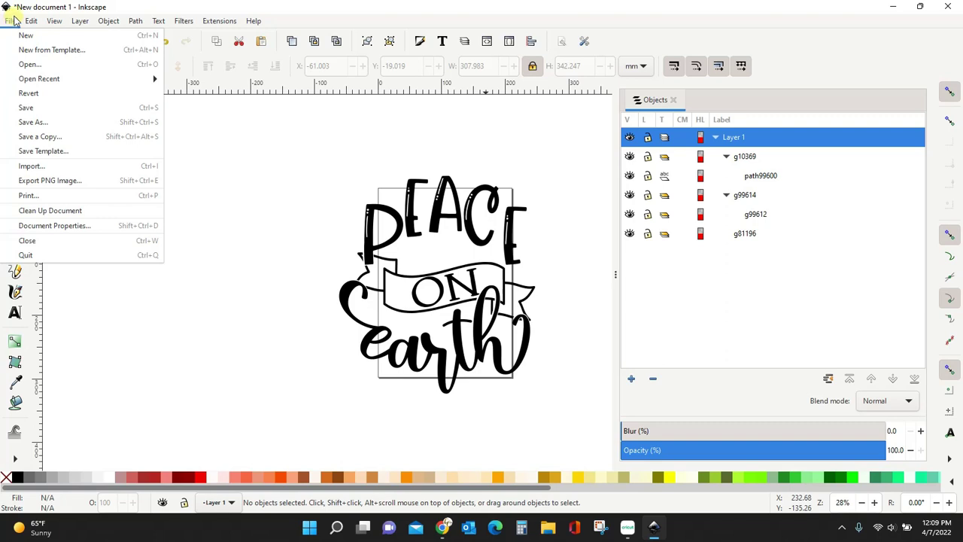
{"action": "left_click", "coordinate": [25, 121]}
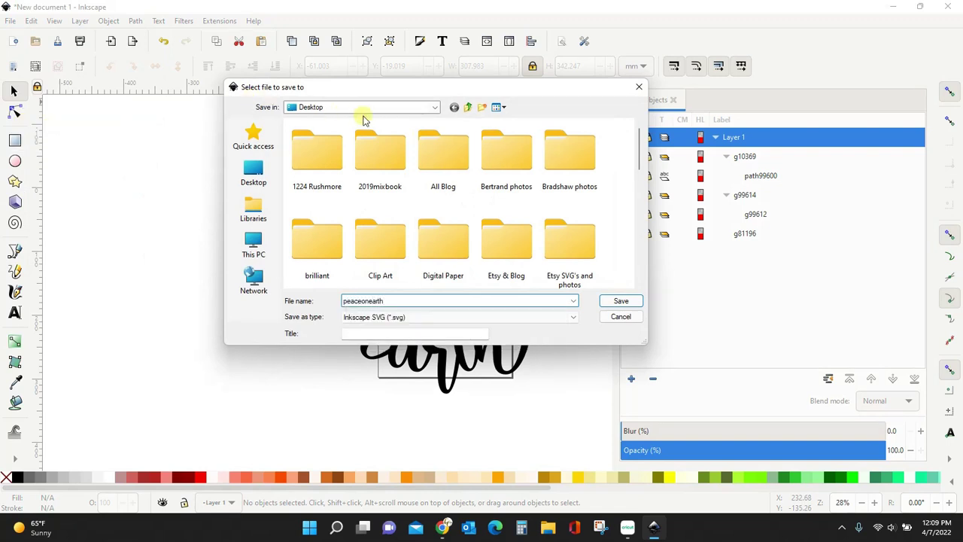
{"action": "left_click", "coordinate": [355, 322]}
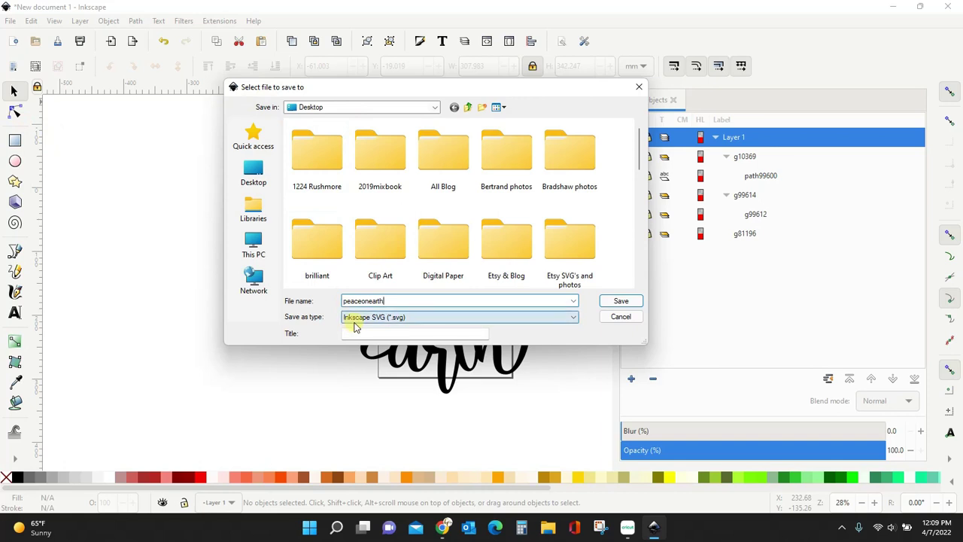
{"action": "left_click", "coordinate": [624, 303]}
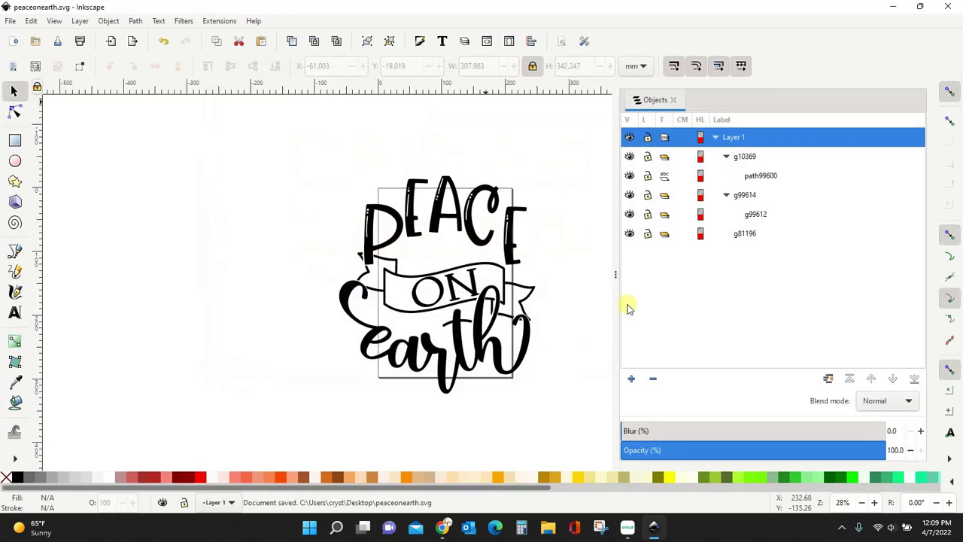
Switch to Cricut Design Space and load peaceonearth from the Desktop to check its upload preview, leaving without uploading it
{"action": "left_click", "coordinate": [627, 526]}
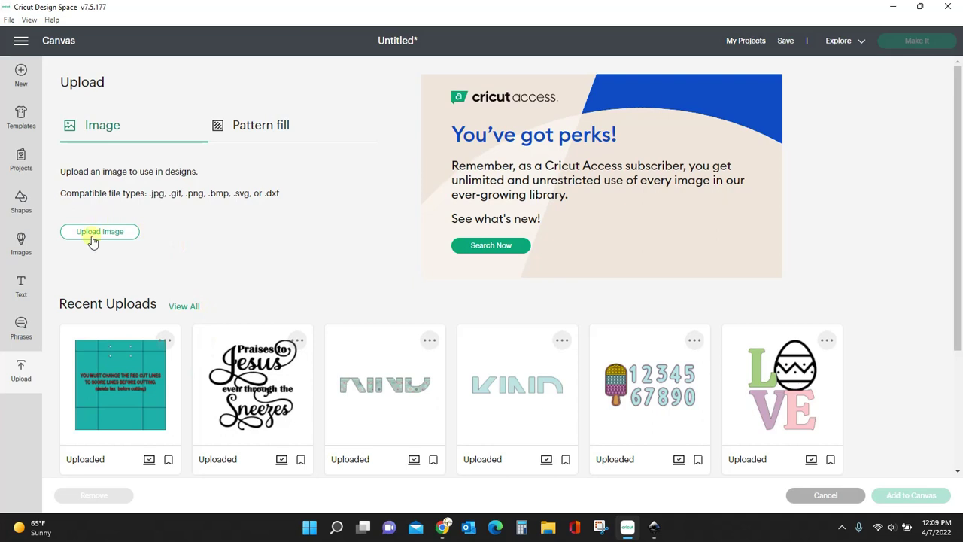
{"action": "left_click", "coordinate": [93, 239]}
{"action": "left_click", "coordinate": [469, 272]}
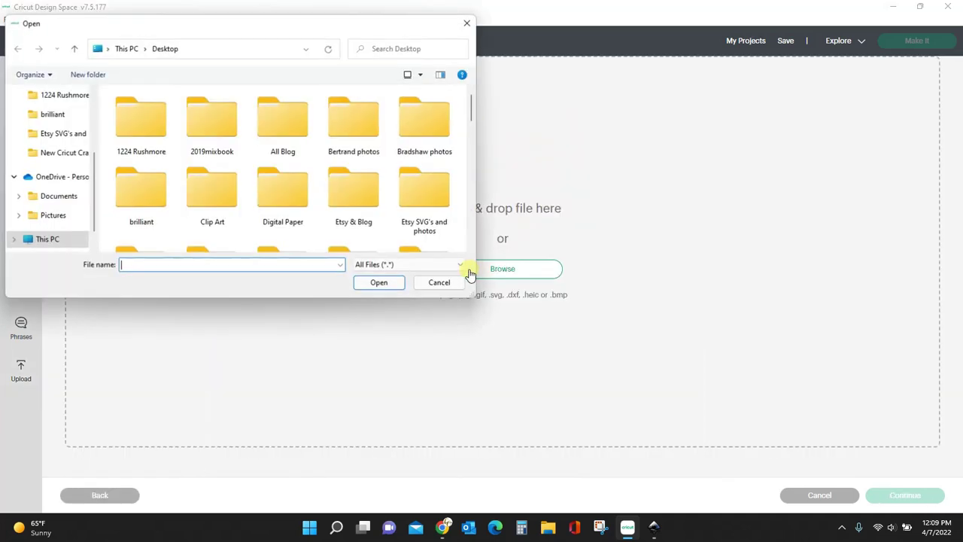
{"action": "left_click_drag", "start_coordinate": [472, 112], "coordinate": [474, 217]}
{"action": "left_click", "coordinate": [341, 172]}
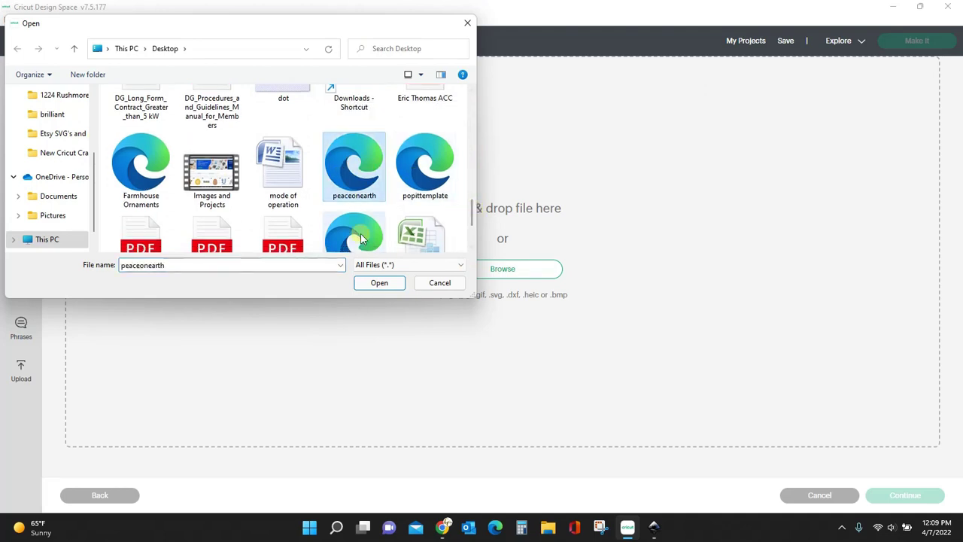
{"action": "left_click", "coordinate": [377, 284]}
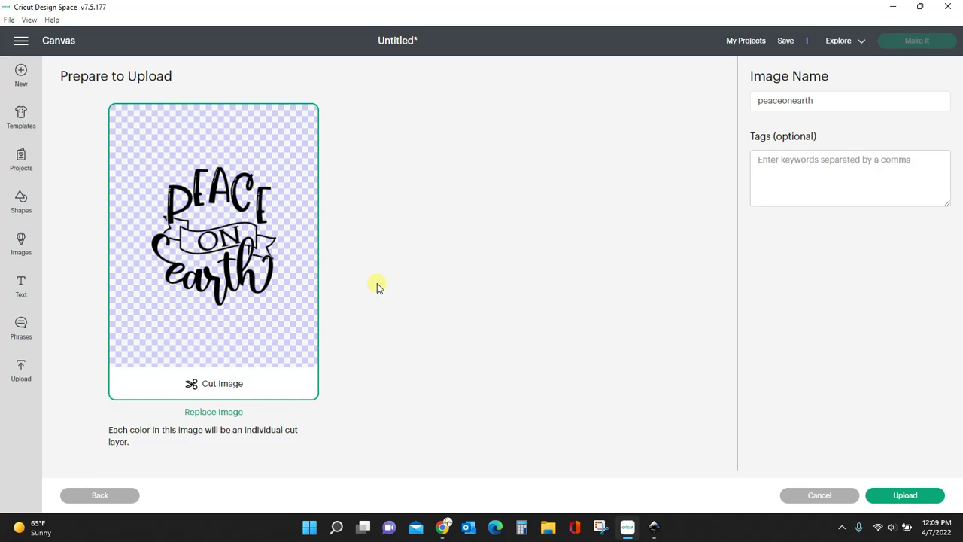
{"action": "left_click", "coordinate": [832, 496]}
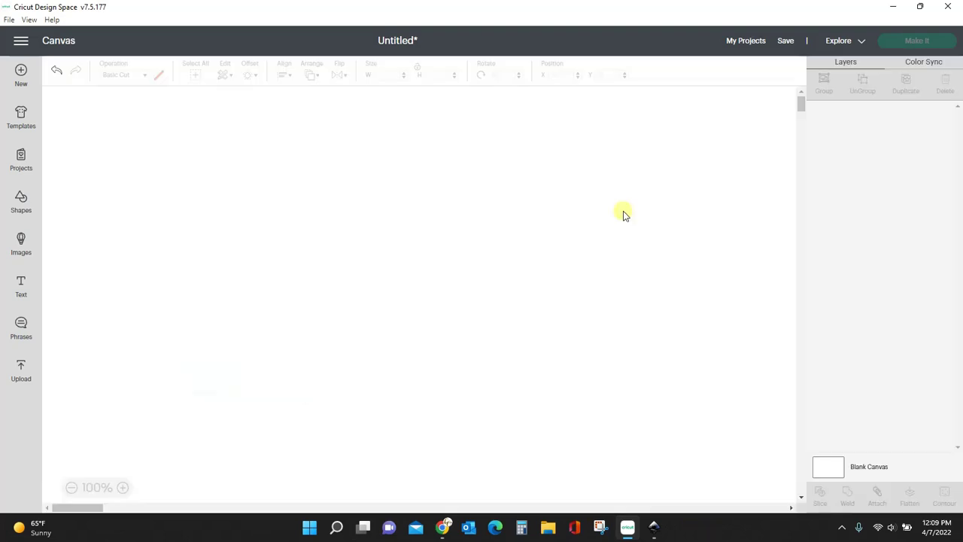
Load Cupcake popit from the Desktop for upload to check its text-element support, and cancel the import
{"action": "left_click", "coordinate": [21, 371]}
{"action": "left_click", "coordinate": [105, 232]}
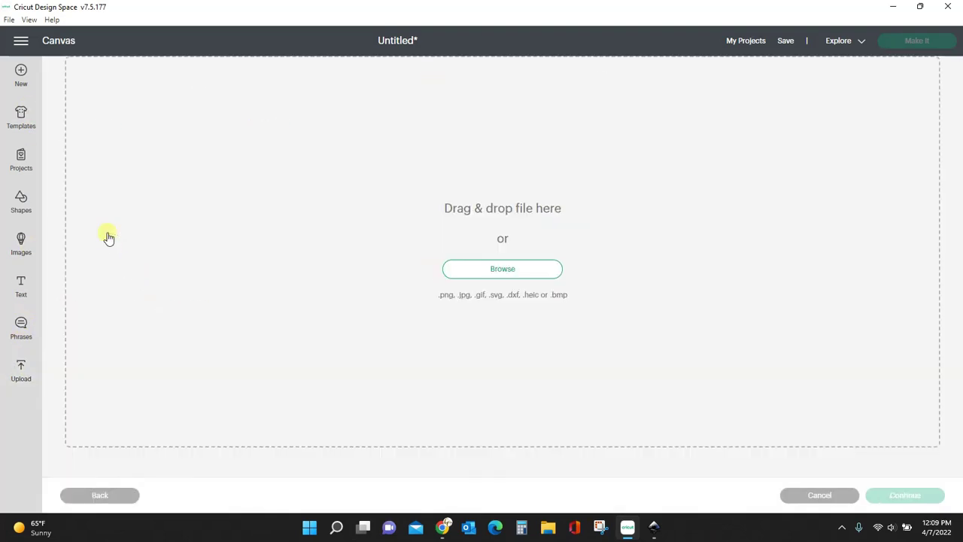
{"action": "left_click", "coordinate": [512, 270]}
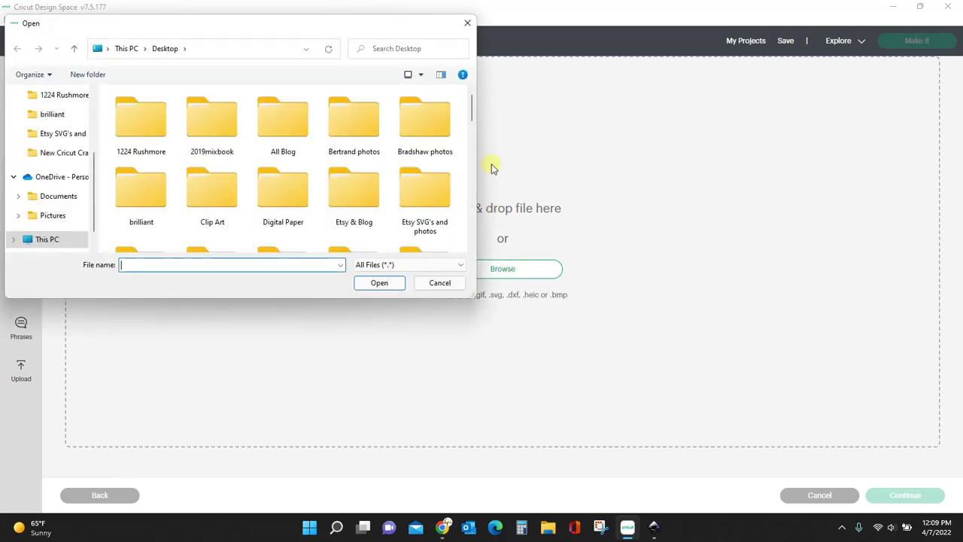
{"action": "left_click_drag", "start_coordinate": [473, 106], "coordinate": [476, 185]}
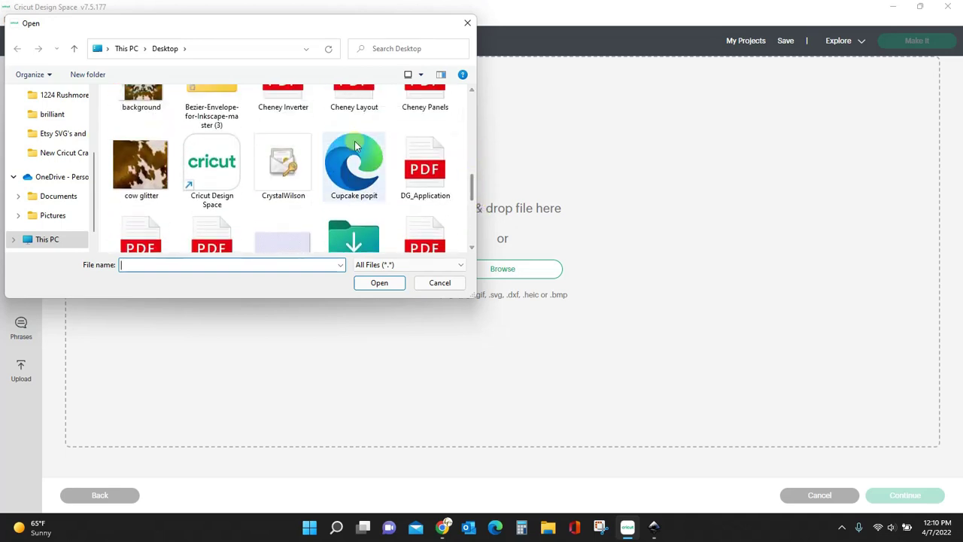
{"action": "left_click", "coordinate": [357, 155]}
{"action": "left_click", "coordinate": [378, 282]}
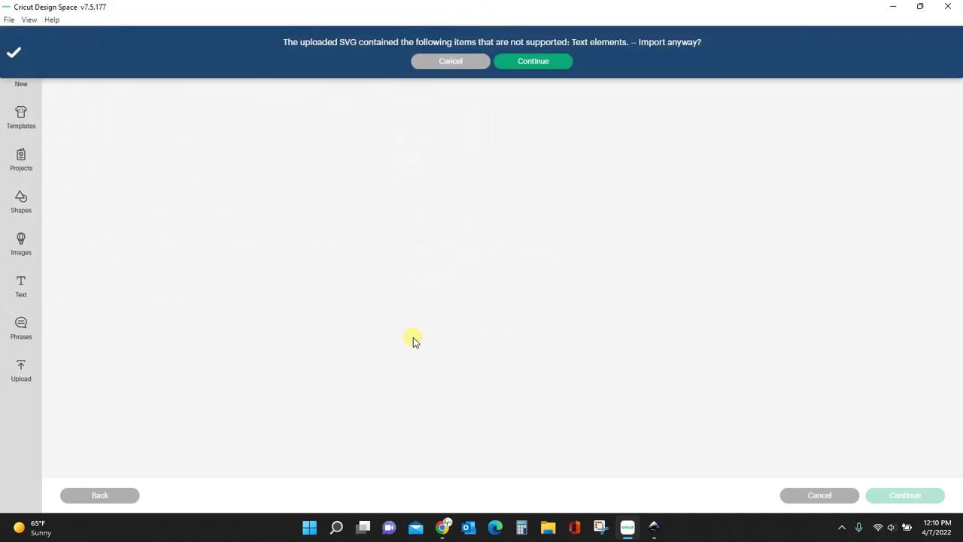
{"action": "left_click", "coordinate": [828, 495]}
Switch to Inkscape, restart it with a blank document and import Cupcake popit from the Desktop
{"action": "left_click", "coordinate": [893, 6]}
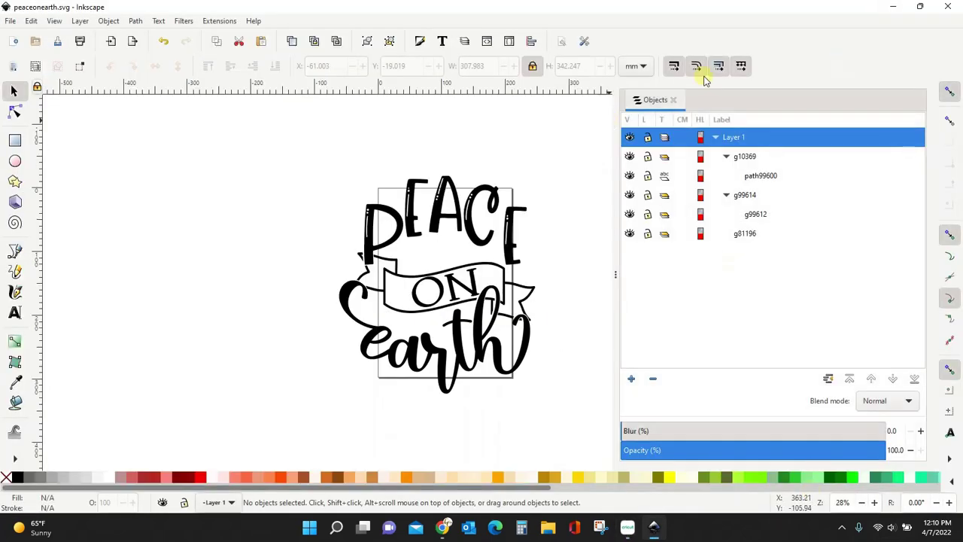
{"action": "left_click", "coordinate": [948, 6]}
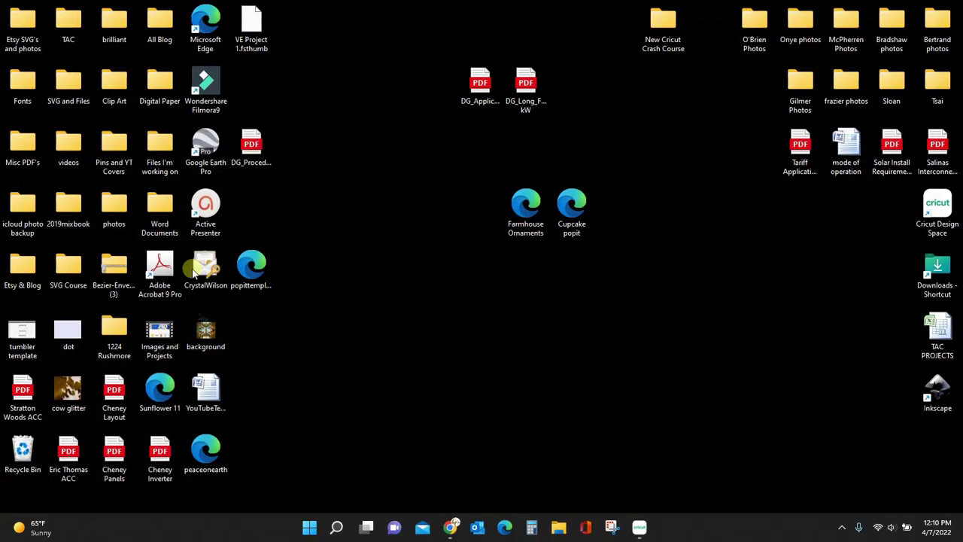
{"action": "left_click", "coordinate": [938, 393]}
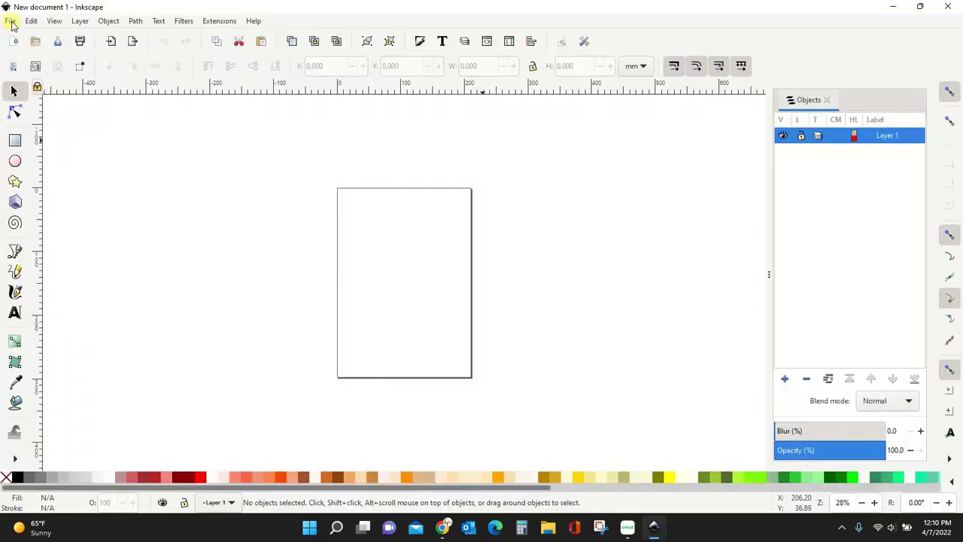
{"action": "left_click", "coordinate": [11, 25]}
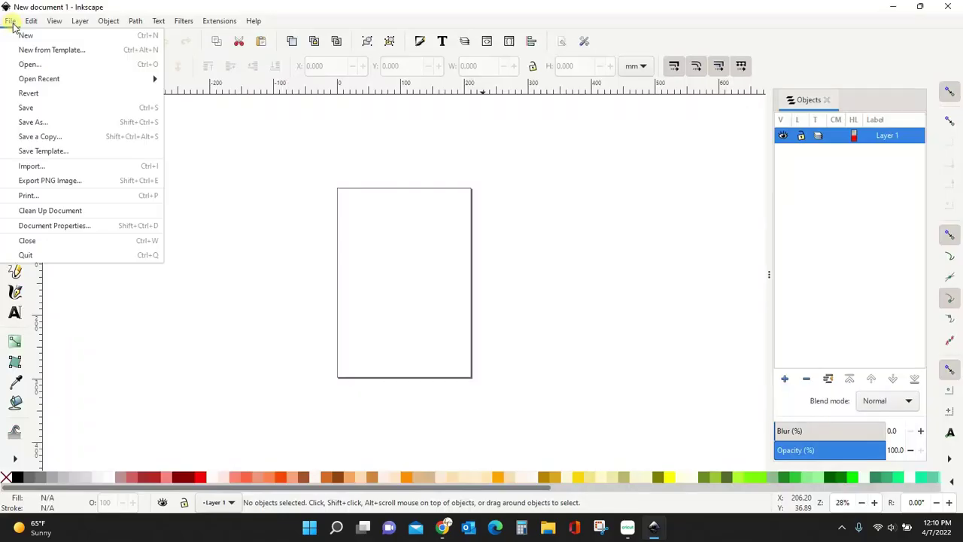
{"action": "left_click", "coordinate": [30, 167]}
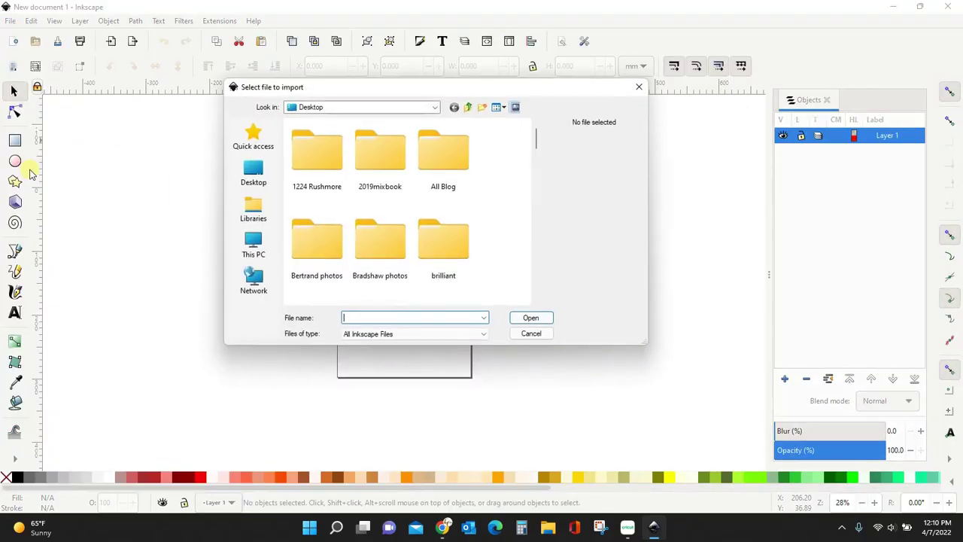
{"action": "left_click_drag", "start_coordinate": [537, 135], "coordinate": [579, 242]}
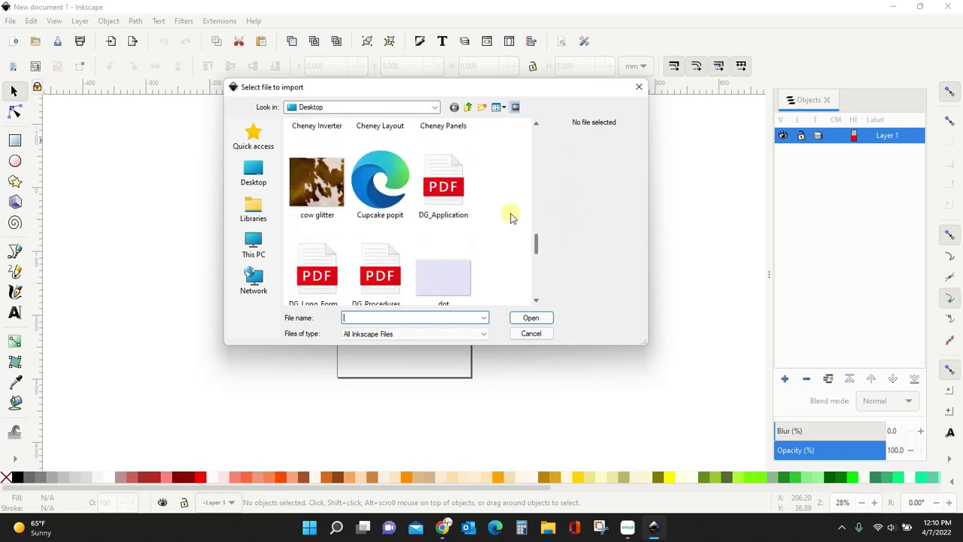
{"action": "double_click", "coordinate": [380, 181]}
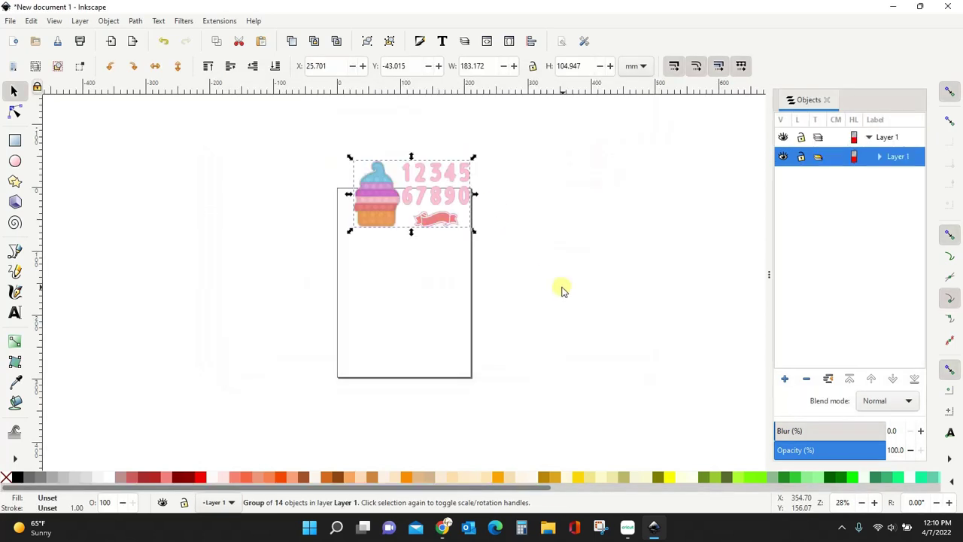
Lock the proportions, enlarge the imported cupcake design to about 585 × 335 mm and move it across the page
{"action": "left_click", "coordinate": [532, 67]}
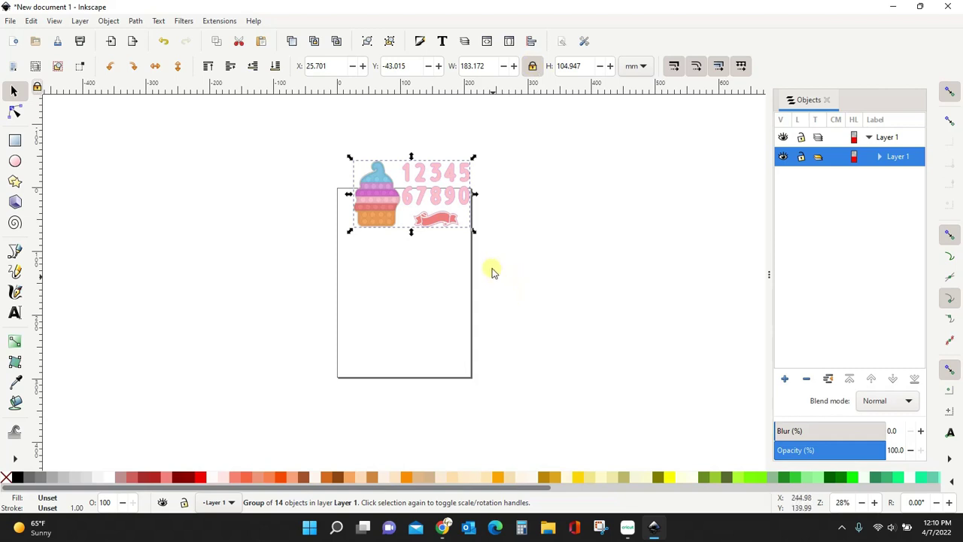
{"action": "left_click_drag", "start_coordinate": [474, 231], "coordinate": [730, 406]}
{"action": "left_click_drag", "start_coordinate": [667, 364], "coordinate": [477, 372]}
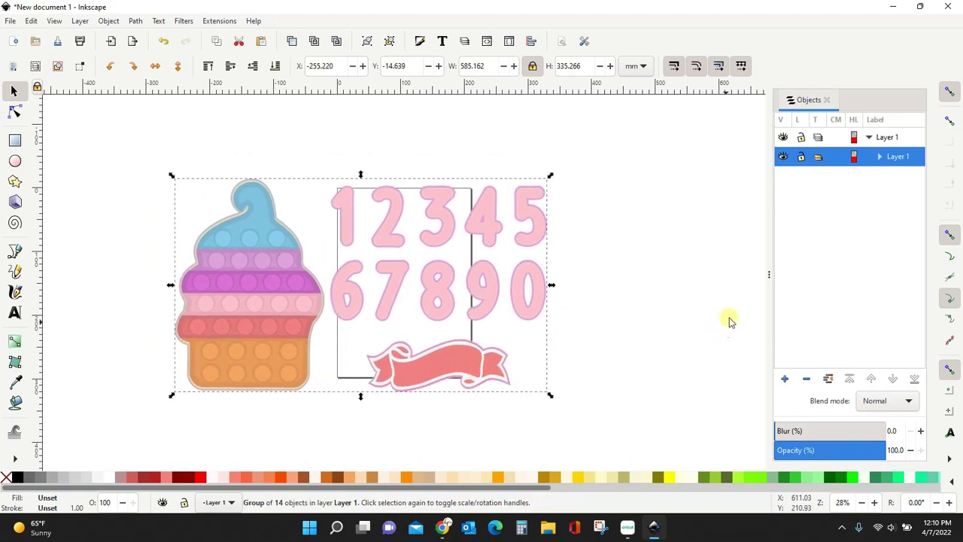
Widen the Objects list, expand the nested Layer 1 and hide the text object text1228
{"action": "left_click_drag", "start_coordinate": [769, 275], "coordinate": [649, 293]}
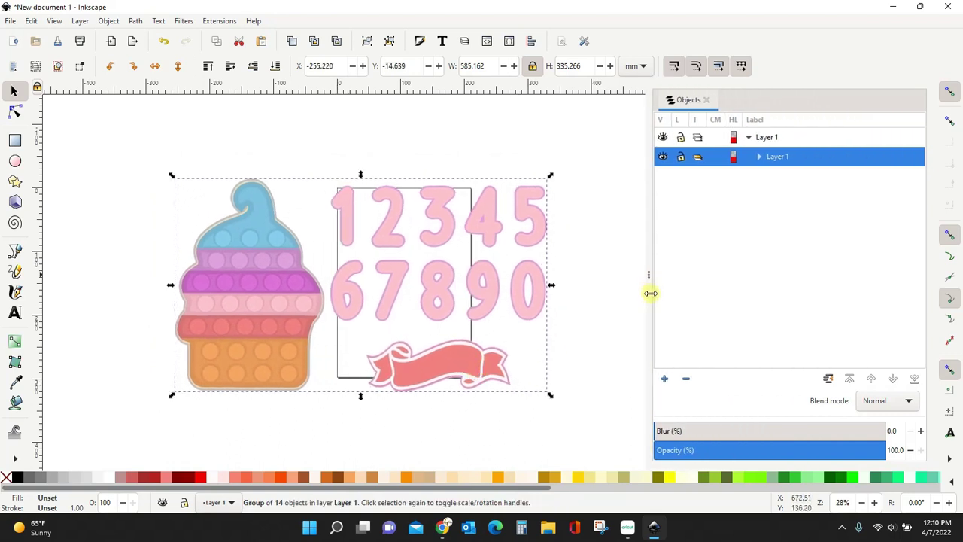
{"action": "left_click", "coordinate": [749, 138]}
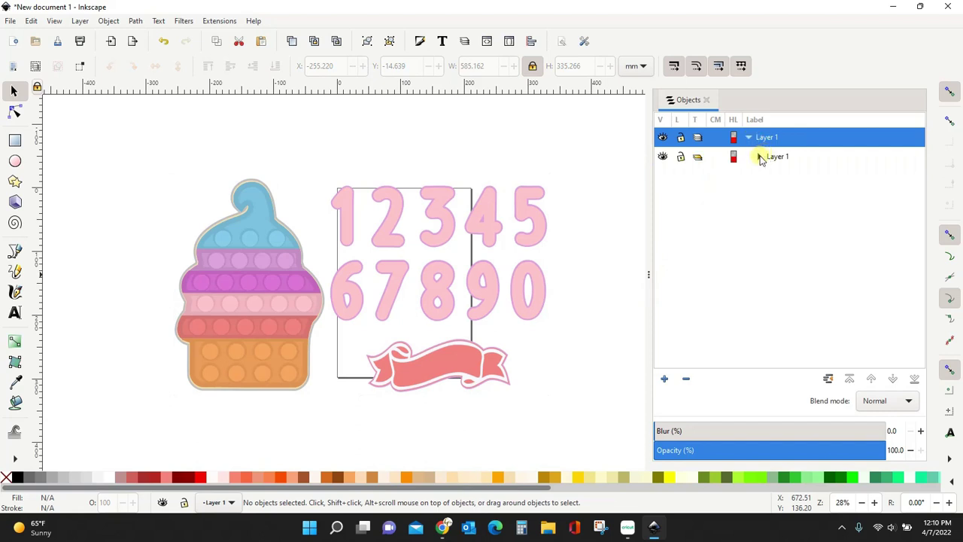
{"action": "left_click", "coordinate": [760, 157]}
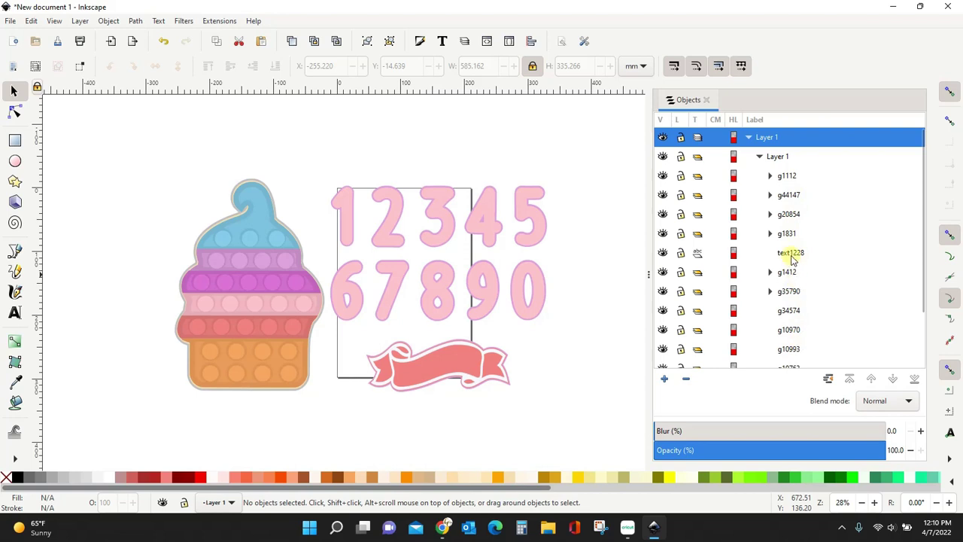
{"action": "left_click", "coordinate": [788, 255]}
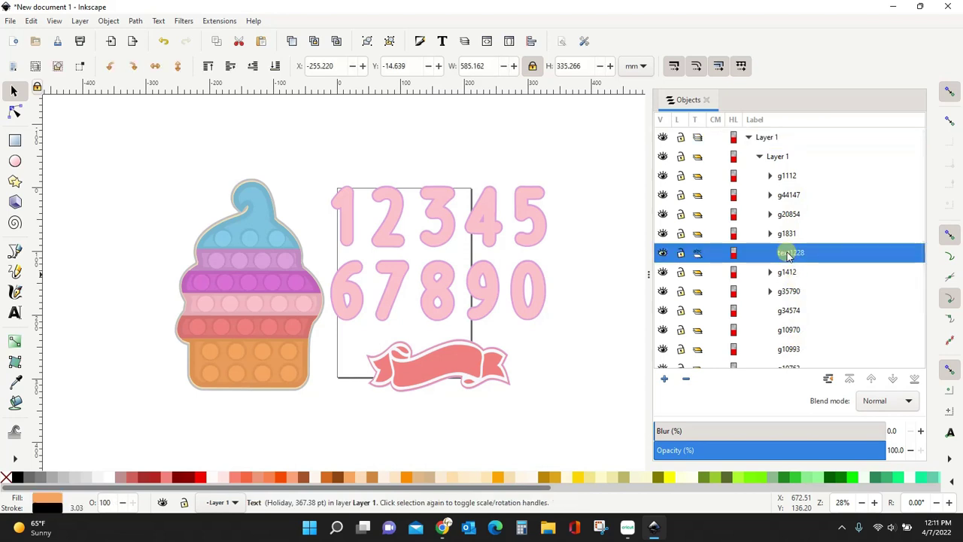
{"action": "left_click", "coordinate": [662, 255]}
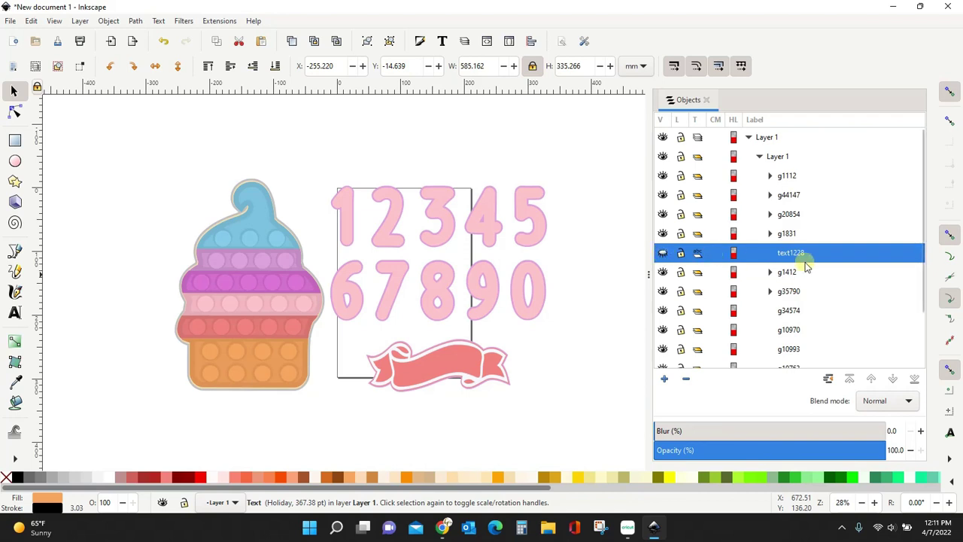
Examine group g52649 inside g1112, temporarily hiding text28540 to check which part of the digit 0 it holds
{"action": "scroll", "coordinate": [803, 260], "scroll_direction": "down", "scroll_amount": 1}
{"action": "scroll", "coordinate": [805, 263], "scroll_direction": "down", "scroll_amount": 2}
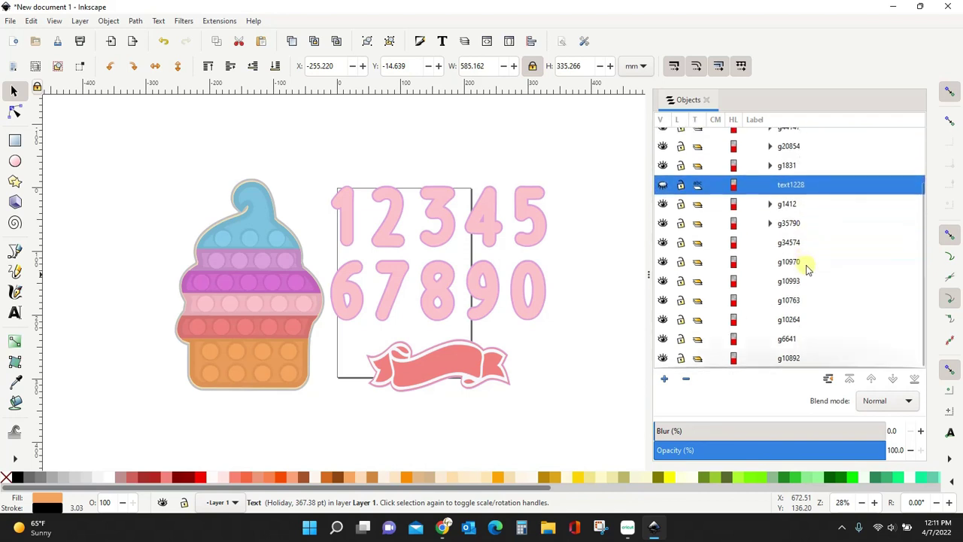
{"action": "scroll", "coordinate": [808, 232], "scroll_direction": "up", "scroll_amount": 3}
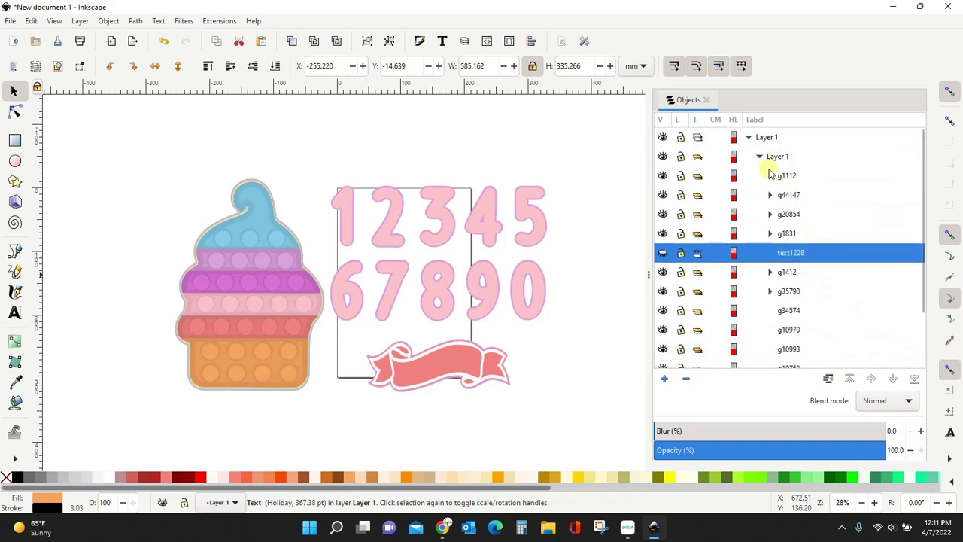
{"action": "left_click", "coordinate": [771, 176]}
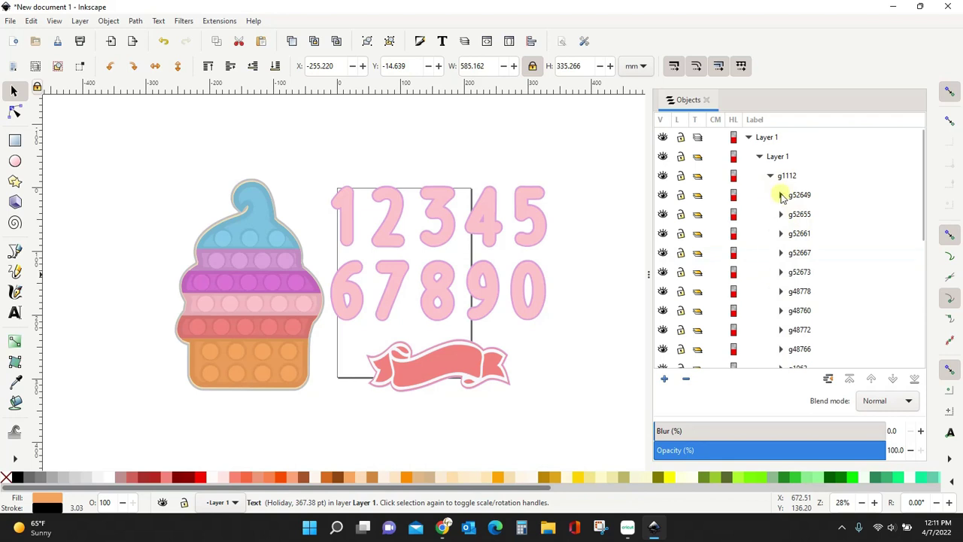
{"action": "left_click", "coordinate": [782, 195]}
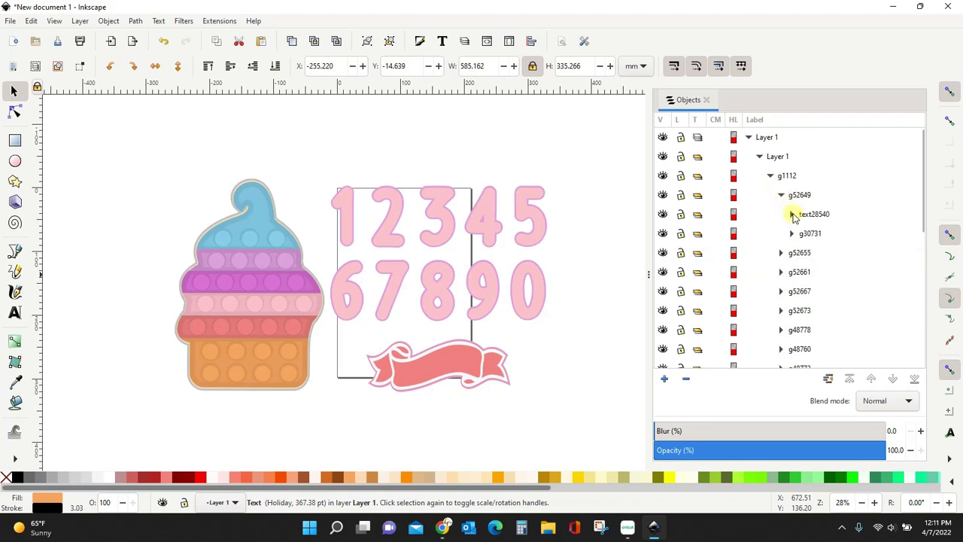
{"action": "left_click", "coordinate": [794, 215]}
{"action": "left_click", "coordinate": [804, 216]}
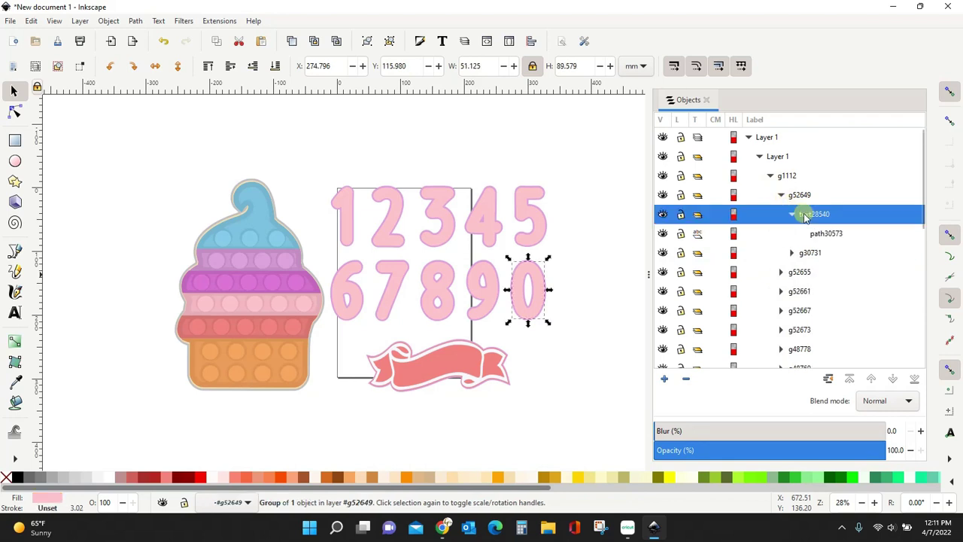
{"action": "left_click", "coordinate": [663, 215]}
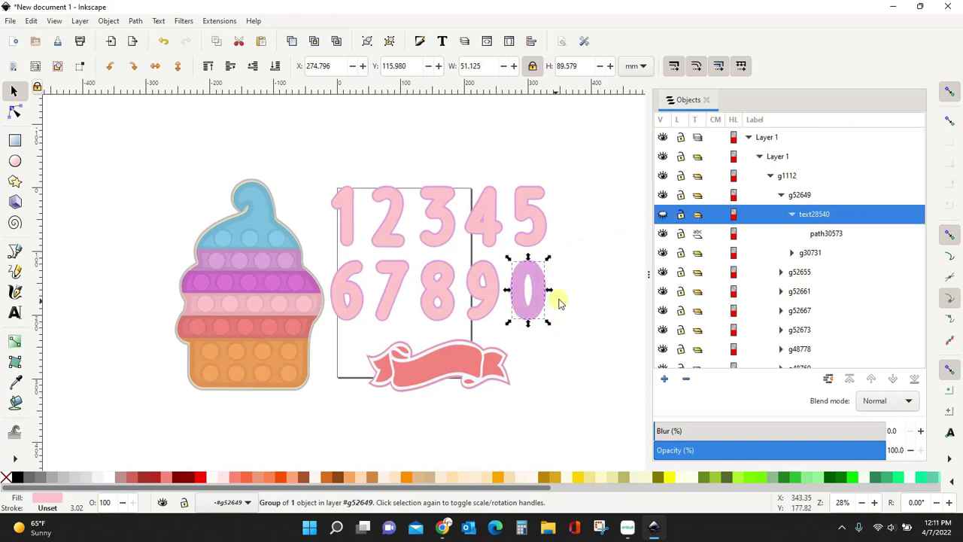
{"action": "left_click", "coordinate": [663, 216]}
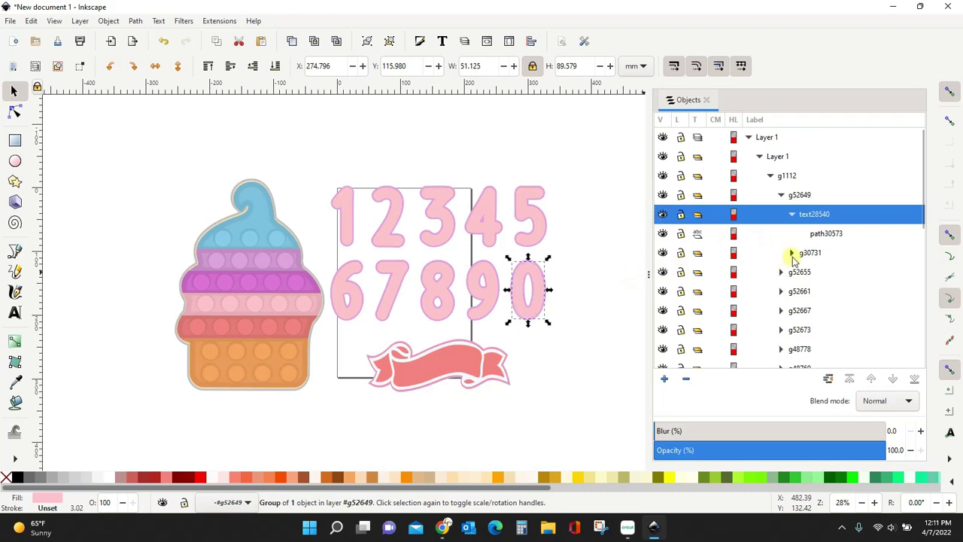
Examine g30731 and the groups g52655 and g52661, selecting text28170 and text27632 to identify their digits
{"action": "left_click", "coordinate": [792, 254]}
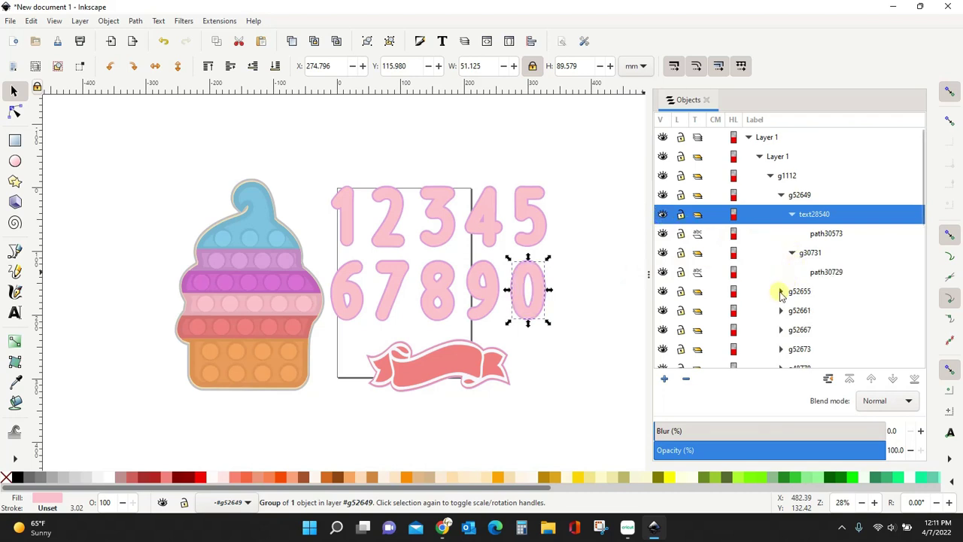
{"action": "left_click", "coordinate": [781, 292]}
{"action": "left_click", "coordinate": [812, 310]}
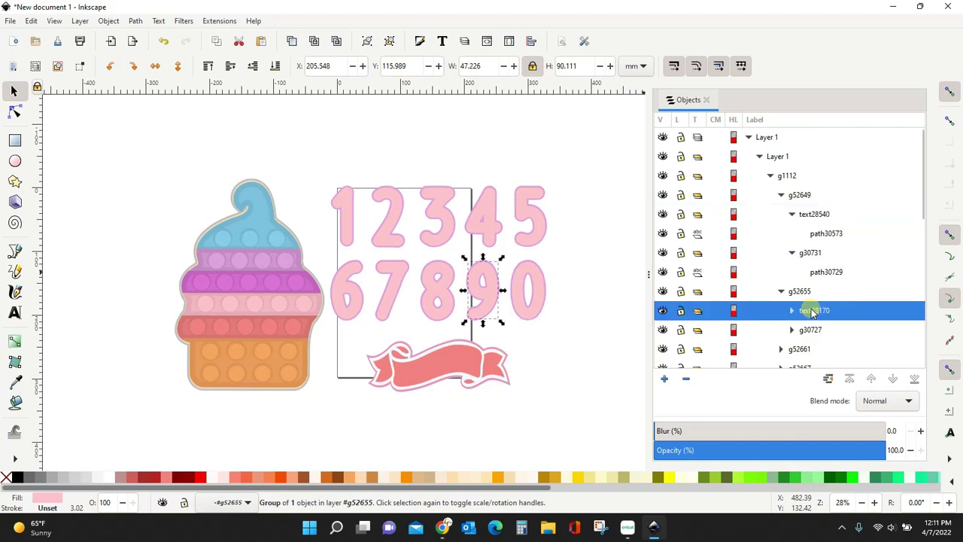
{"action": "left_click", "coordinate": [794, 331]}
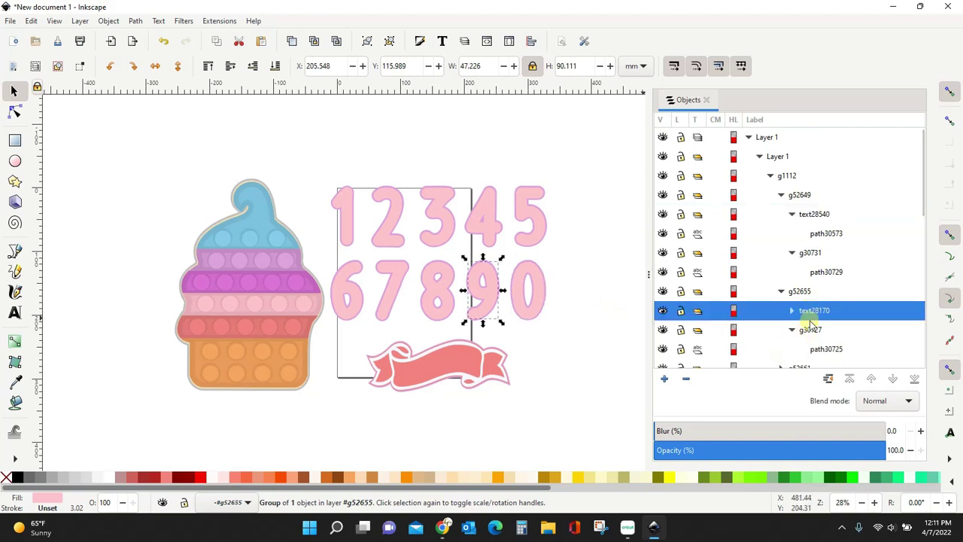
{"action": "scroll", "coordinate": [795, 334], "scroll_direction": "down", "scroll_amount": 1}
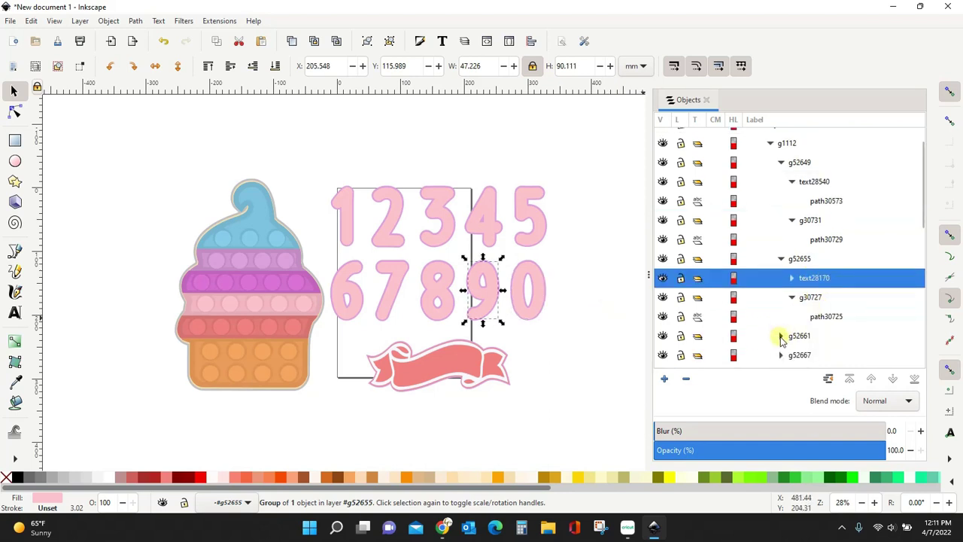
{"action": "left_click", "coordinate": [781, 336]}
{"action": "scroll", "coordinate": [816, 312], "scroll_direction": "down", "scroll_amount": 2}
{"action": "left_click", "coordinate": [812, 293]}
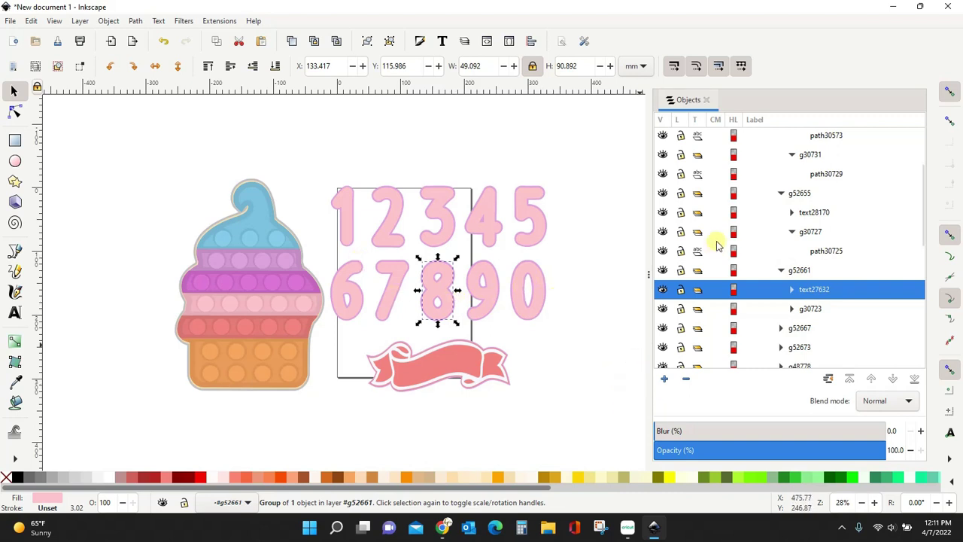
{"action": "scroll", "coordinate": [783, 275], "scroll_direction": "down", "scroll_amount": 5}
{"action": "scroll", "coordinate": [783, 281], "scroll_direction": "up", "scroll_amount": 10}
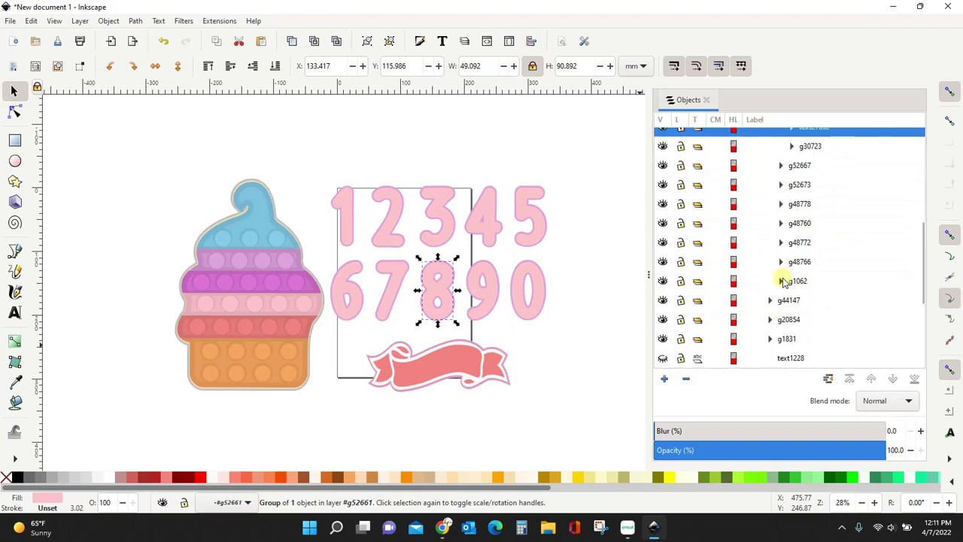
{"action": "scroll", "coordinate": [782, 280], "scroll_direction": "down", "scroll_amount": 3}
{"action": "scroll", "coordinate": [783, 279], "scroll_direction": "up", "scroll_amount": 3}
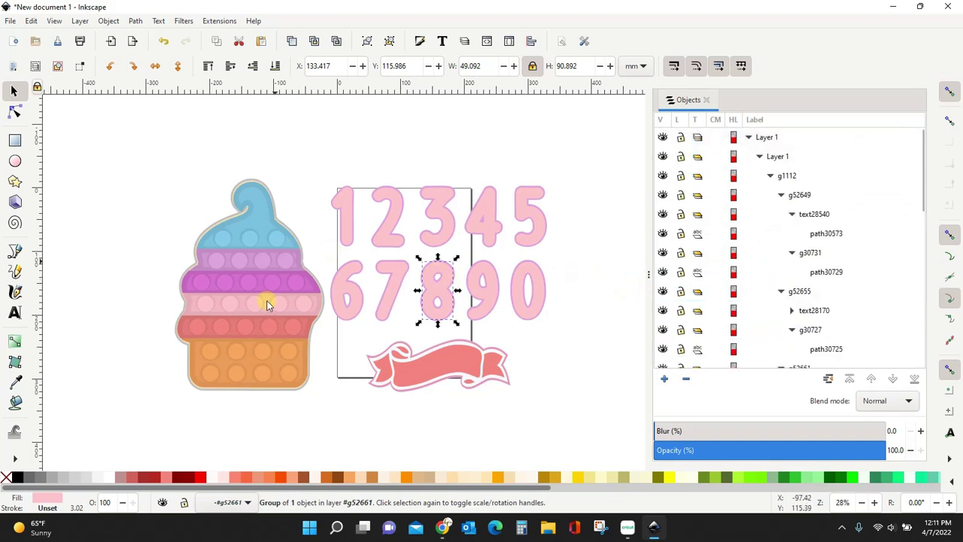
Delete the cupcake and the banner, and move the number group to about X -129 mm, Y 7 mm
{"action": "left_click", "coordinate": [264, 361]}
{"action": "key", "text": "Delete"}
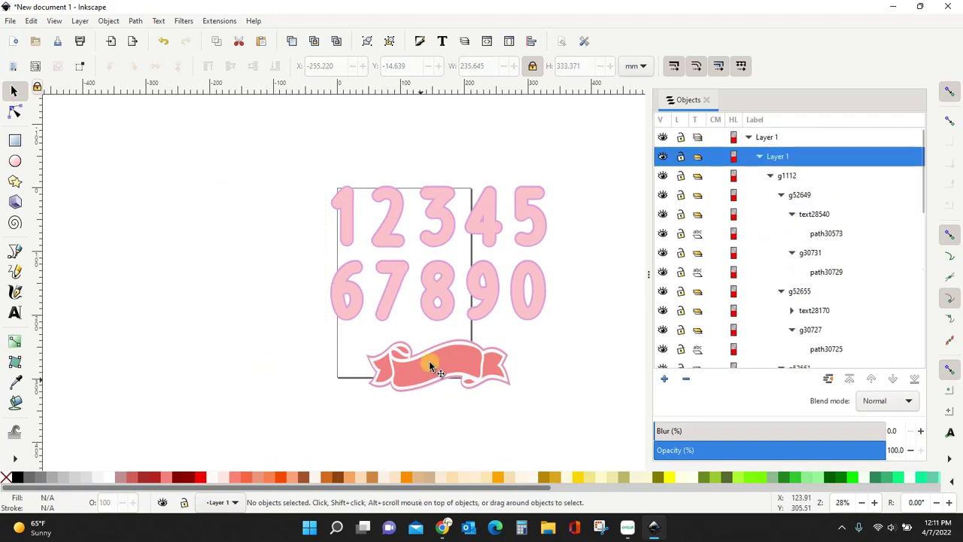
{"action": "left_click", "coordinate": [431, 363]}
{"action": "key", "text": "Delete"}
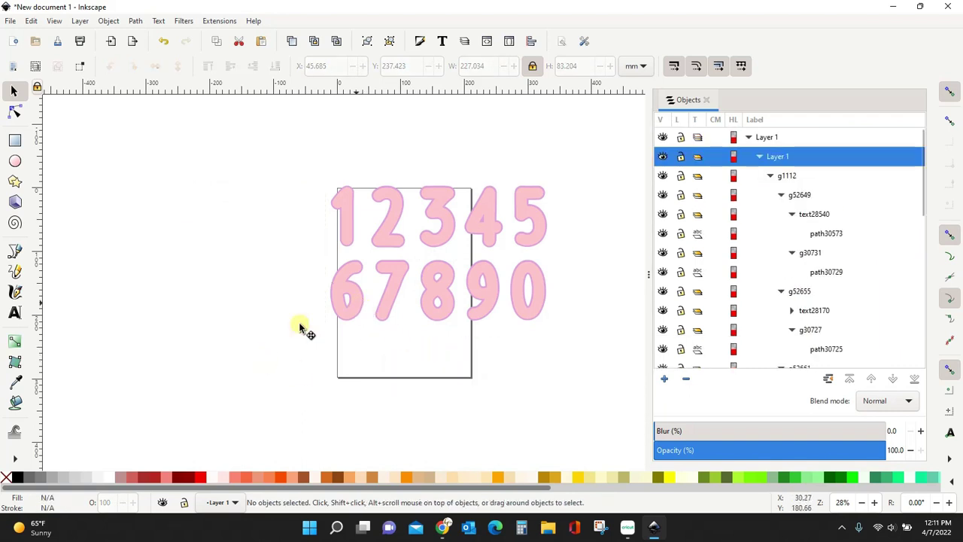
{"action": "left_click_drag", "start_coordinate": [354, 320], "coordinate": [277, 320]}
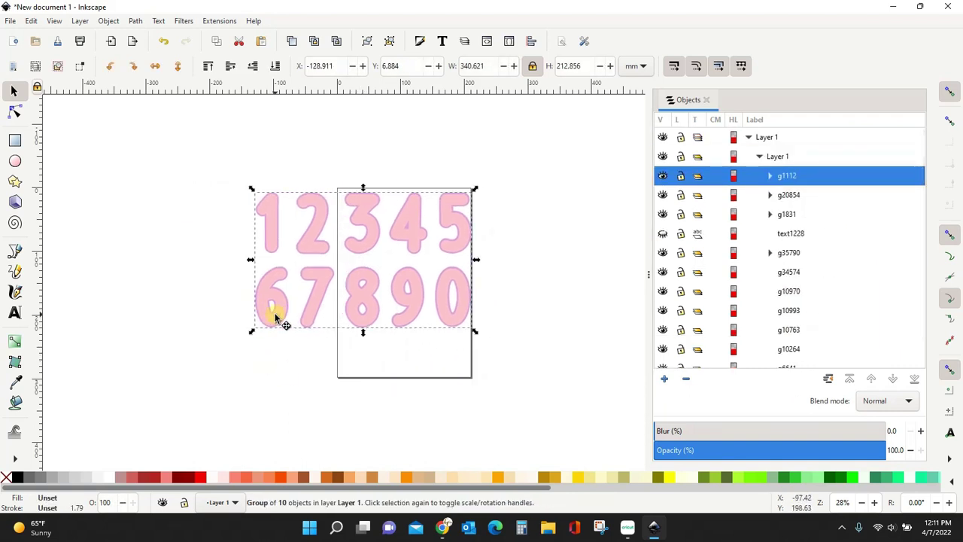
Ungroup the ten-digit group and move the digit 1 to about X -235 mm, Y 12 mm
{"action": "key", "text": "ctrl+shift+g"}
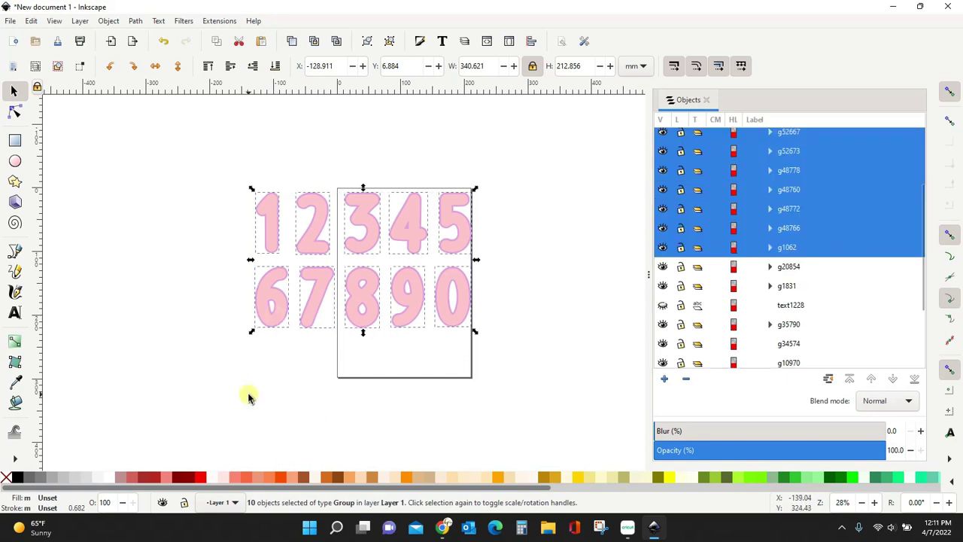
{"action": "left_click", "coordinate": [245, 392]}
{"action": "left_click_drag", "start_coordinate": [273, 249], "coordinate": [204, 244]}
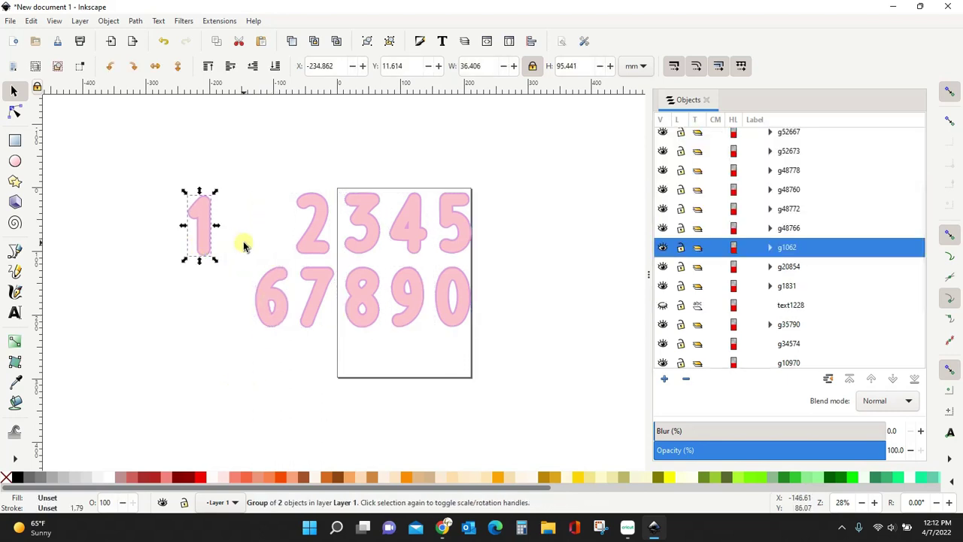
Ungroup the digit 1 and move its pink shape off the purple background to about X -83 mm, Y -70 mm
{"action": "key", "text": "ctrl+shift+g"}
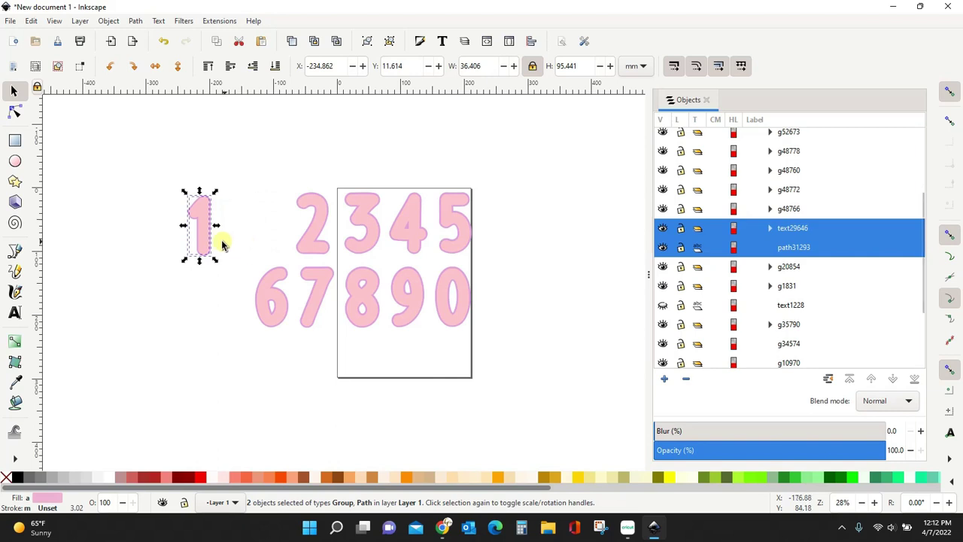
{"action": "left_click_drag", "start_coordinate": [207, 241], "coordinate": [313, 193]}
{"action": "left_click", "coordinate": [243, 251]}
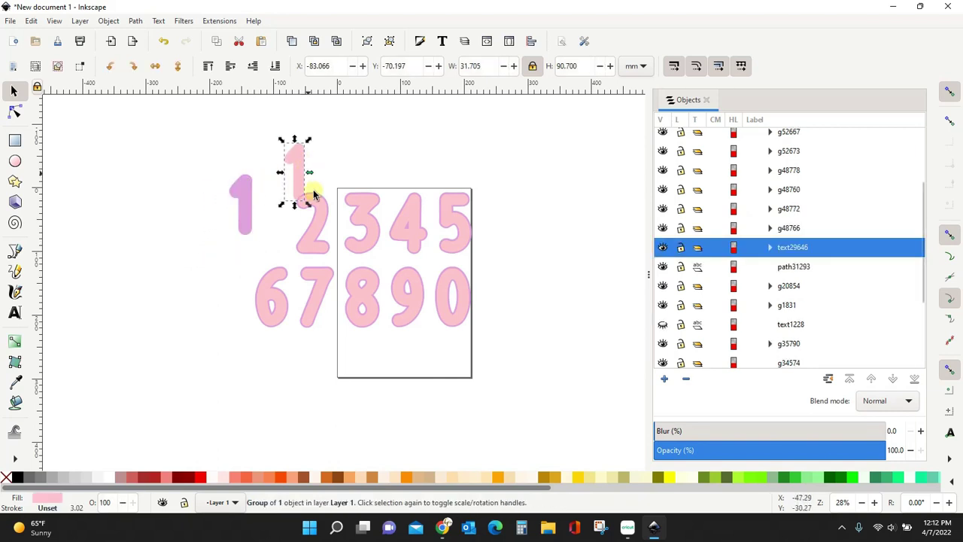
Ungroup the digit 2 and move its pink shape up beside the pink 1, off its purple background
{"action": "left_click", "coordinate": [319, 230]}
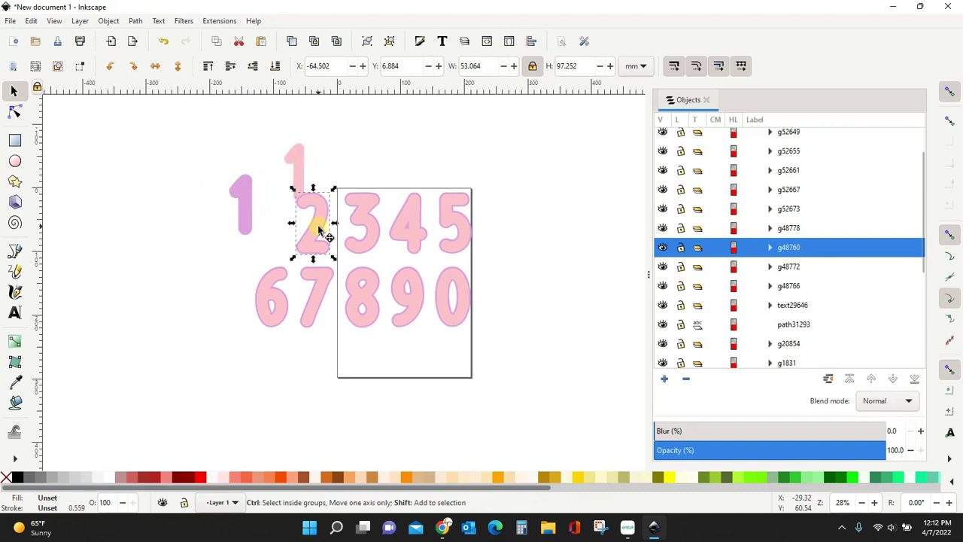
{"action": "key", "text": "ctrl+shift+g"}
{"action": "left_click", "coordinate": [201, 253]}
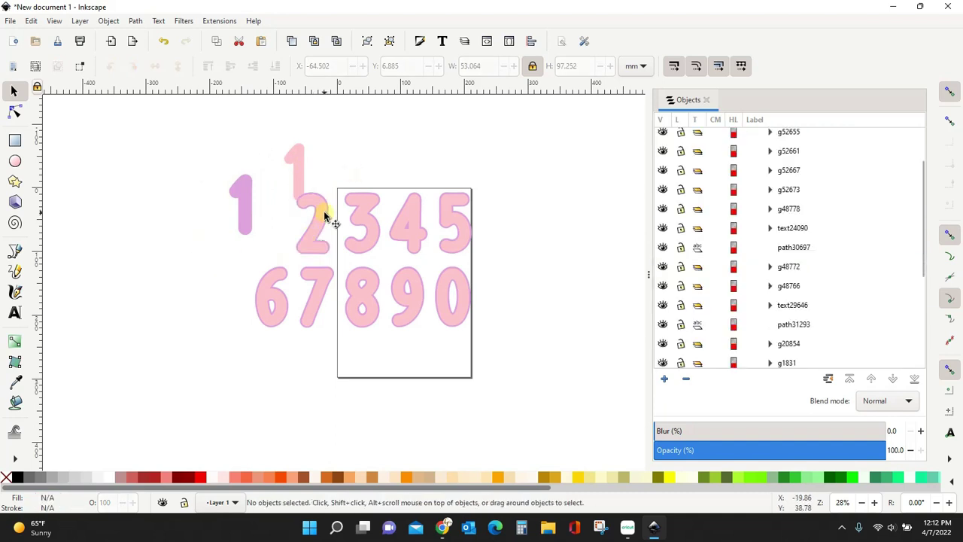
{"action": "left_click_drag", "start_coordinate": [323, 215], "coordinate": [338, 154]}
Ungroup the digit 3 and move its pink shape to about X 28 mm, Y -98 mm
{"action": "left_click", "coordinate": [366, 232]}
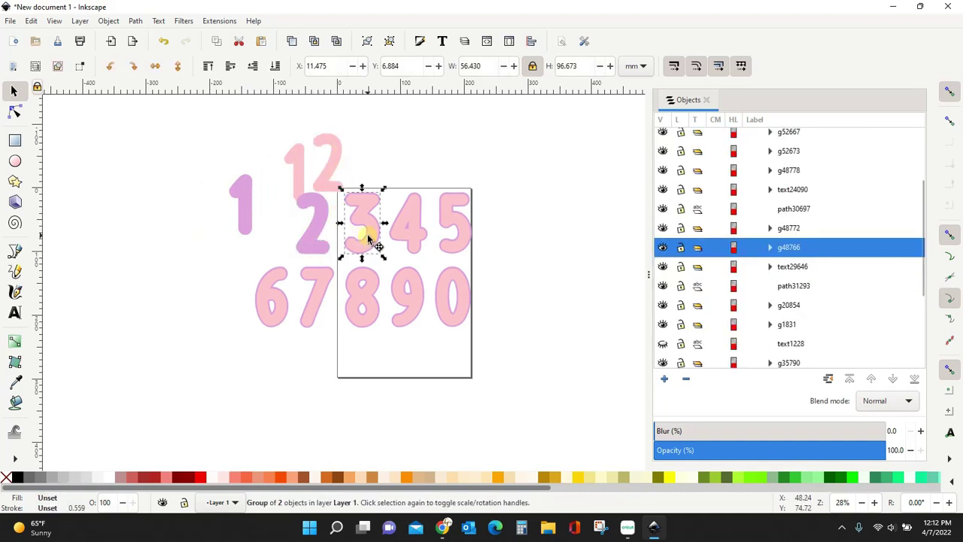
{"action": "key", "text": "ctrl+shift+g"}
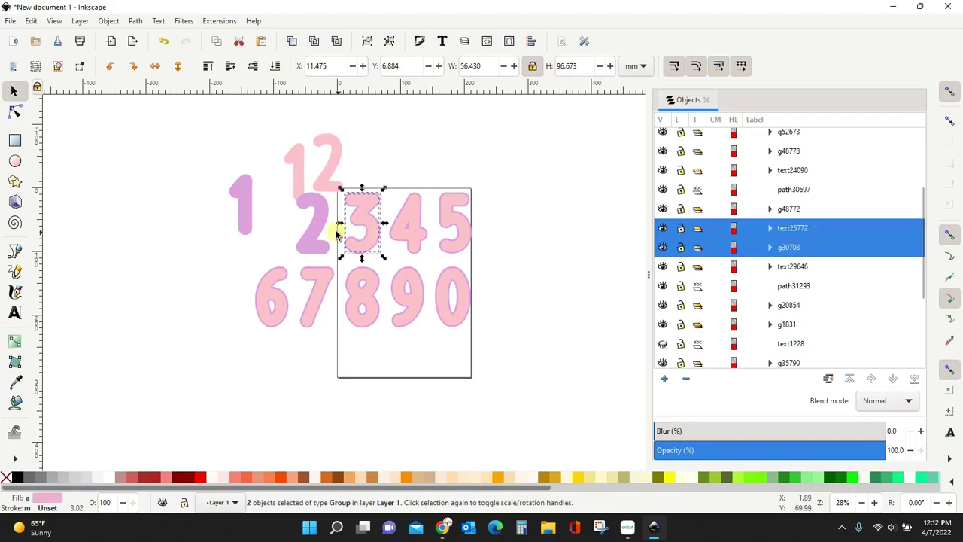
{"action": "left_click", "coordinate": [252, 219]}
{"action": "left_click_drag", "start_coordinate": [365, 221], "coordinate": [379, 150]}
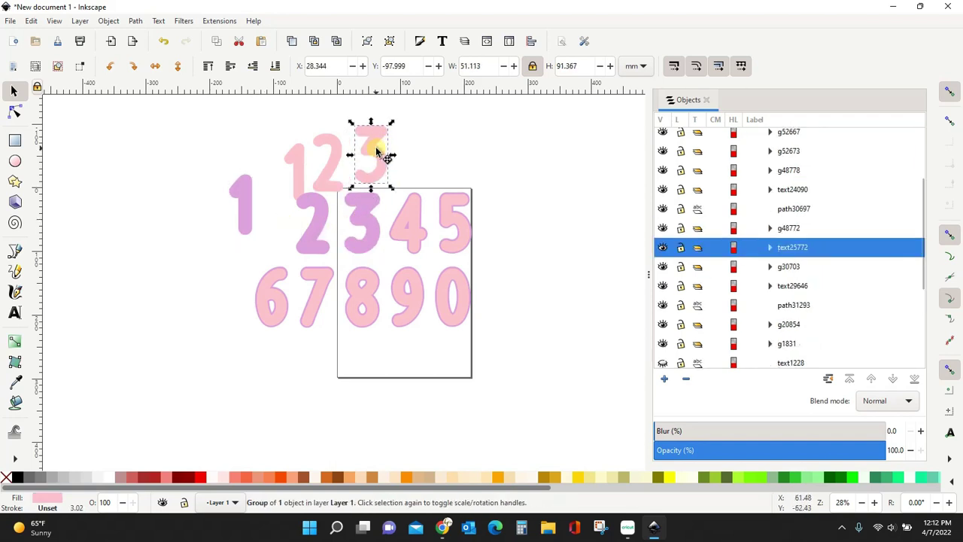
Ungroup the remaining digits 4 to 0 and move their pink shapes off the purple backgrounds
{"action": "left_click", "coordinate": [405, 224]}
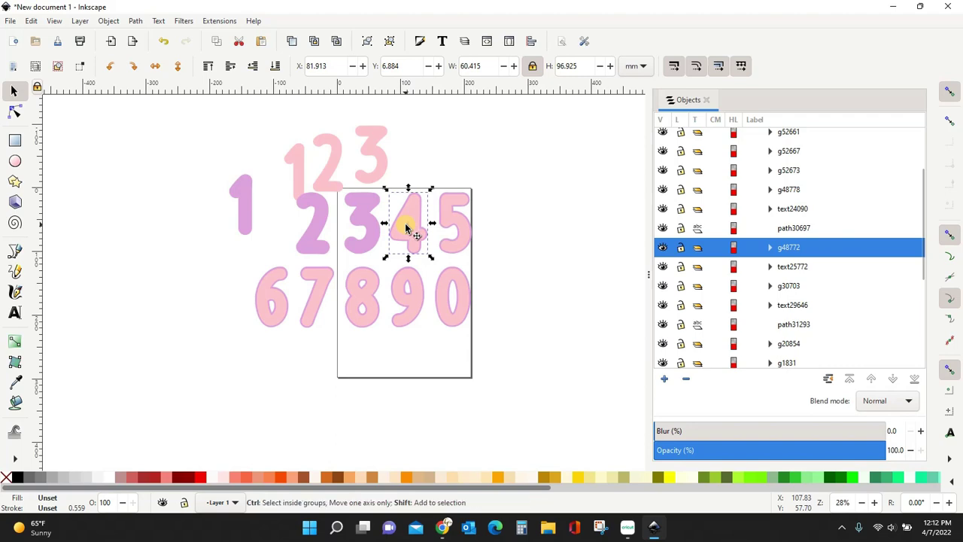
{"action": "key", "text": "ctrl+shift+g"}
{"action": "left_click", "coordinate": [507, 265]}
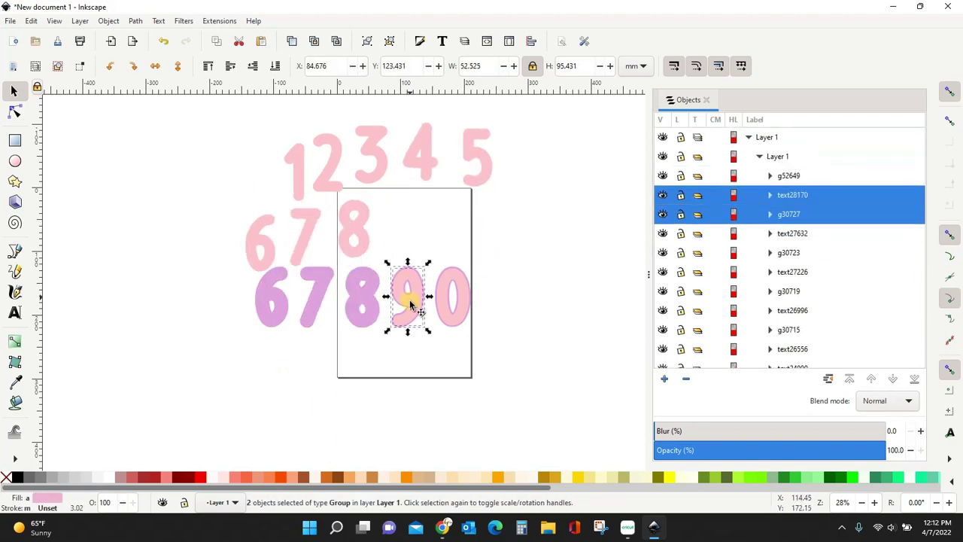
{"action": "left_click_drag", "start_coordinate": [398, 301], "coordinate": [398, 230]}
{"action": "left_click", "coordinate": [516, 323]}
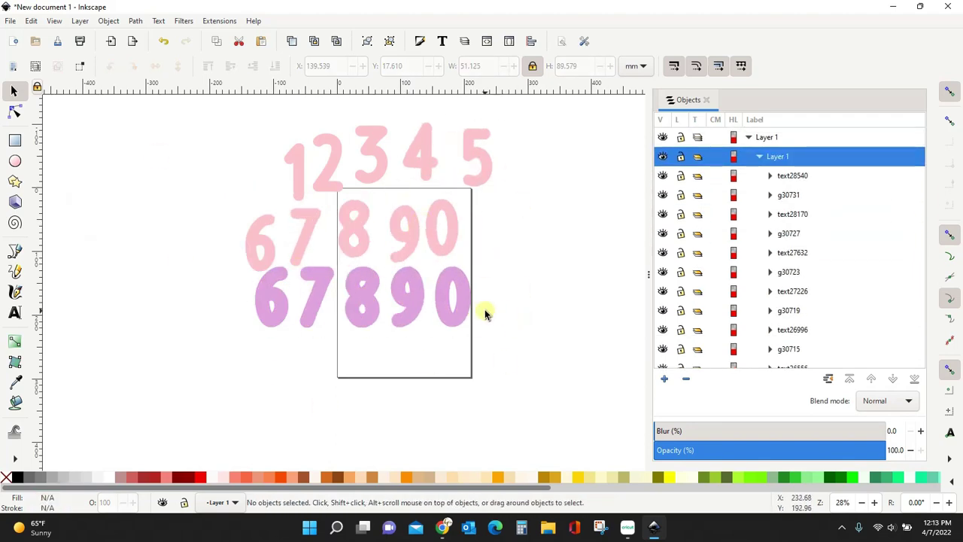
Delete the purple backgrounds of the digits 0, 9, 8, 7 and 6
{"action": "left_click", "coordinate": [462, 316]}
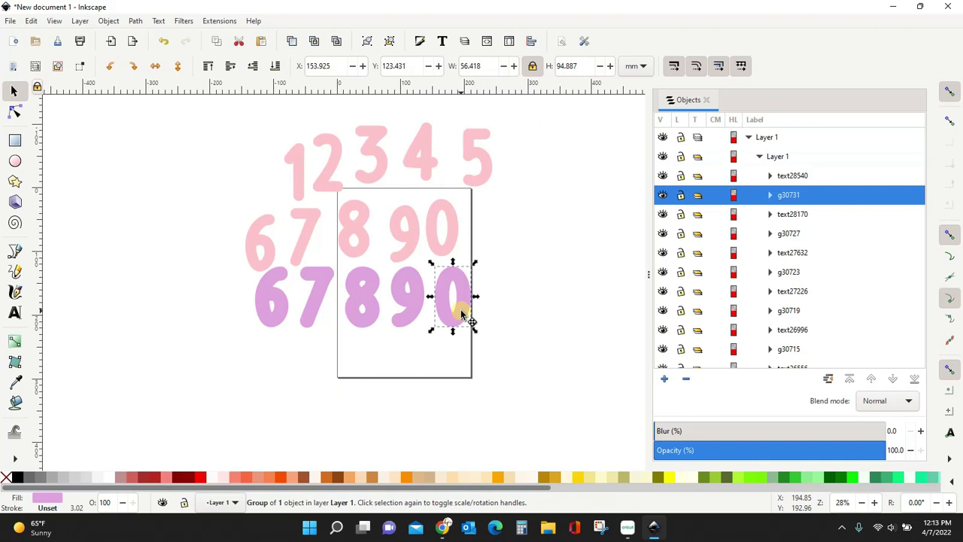
{"action": "key", "text": "Delete"}
{"action": "left_click", "coordinate": [408, 318]}
{"action": "key", "text": "Delete"}
{"action": "left_click", "coordinate": [369, 318]}
{"action": "key", "text": "Delete"}
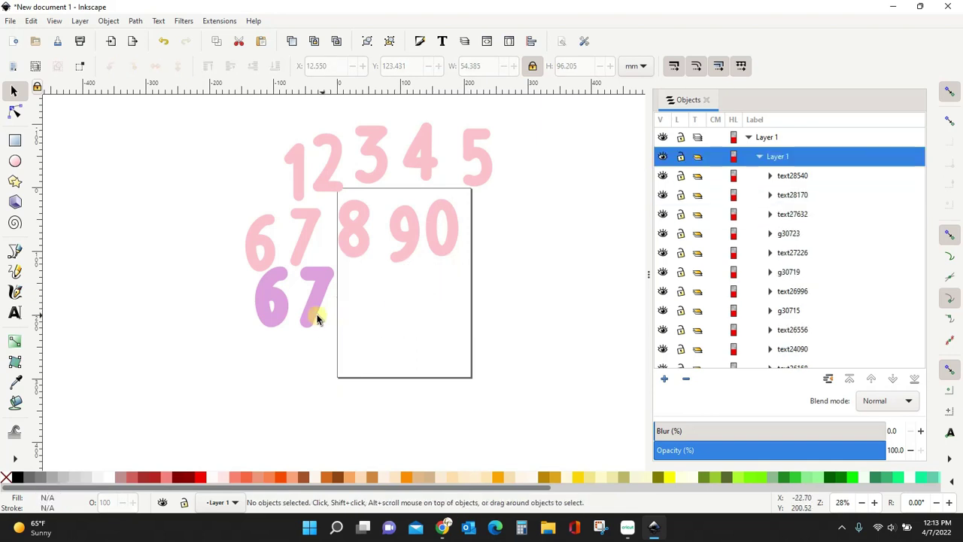
{"action": "left_click", "coordinate": [317, 319]}
{"action": "key", "text": "Delete"}
{"action": "left_click", "coordinate": [282, 322]}
{"action": "key", "text": "Delete"}
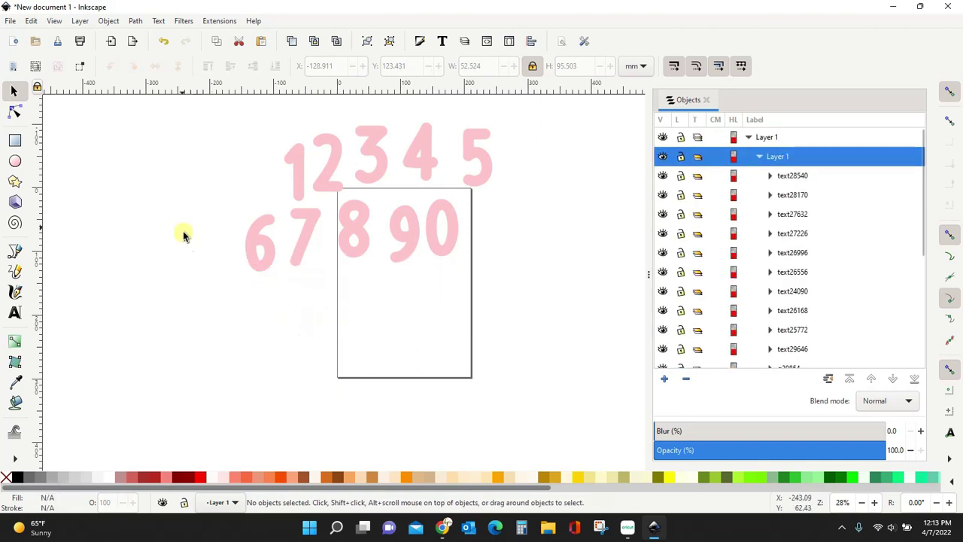
Expand text28540, text28170, text27632, text27226 and text26996 in the object list to inspect their contents
{"action": "scroll", "coordinate": [773, 177], "scroll_direction": "down", "scroll_amount": 1}
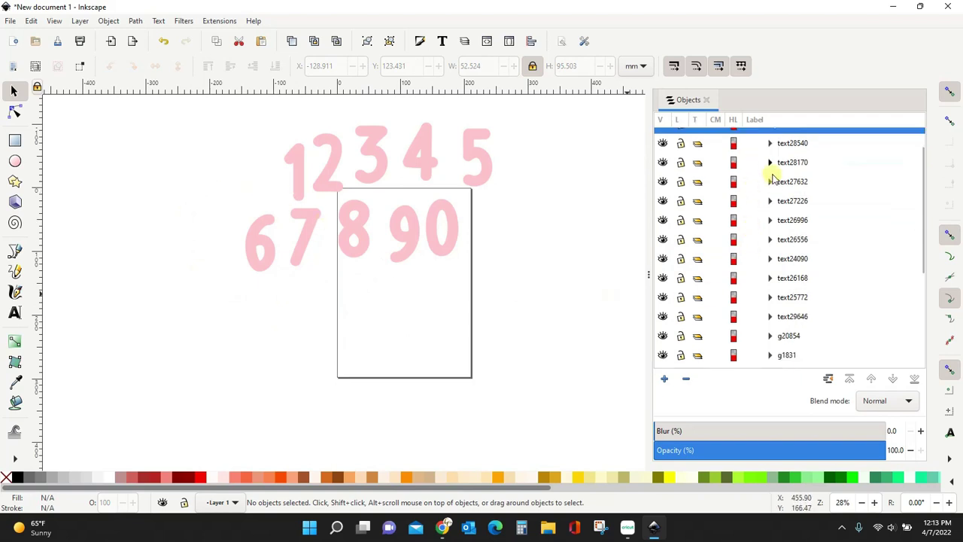
{"action": "scroll", "coordinate": [772, 177], "scroll_direction": "down", "scroll_amount": 3}
{"action": "scroll", "coordinate": [787, 217], "scroll_direction": "up", "scroll_amount": 3}
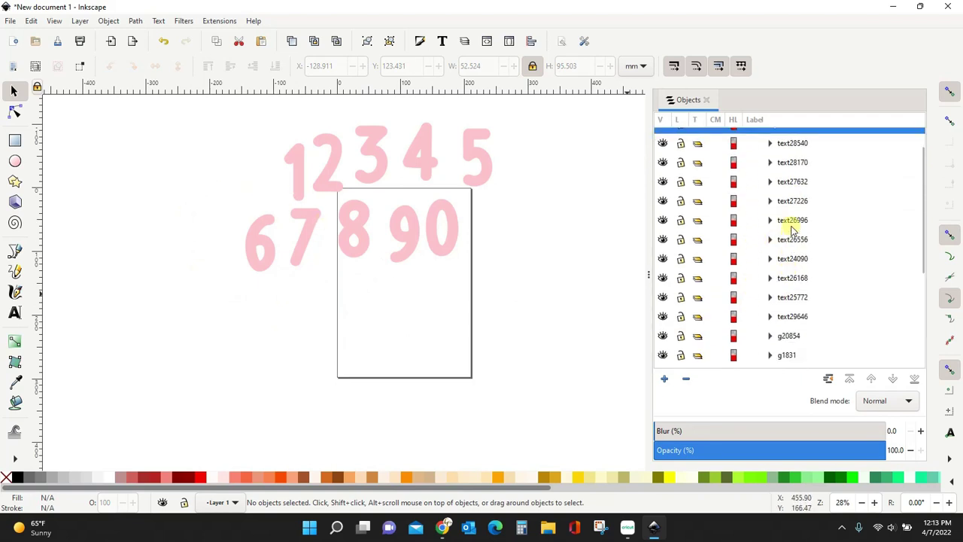
{"action": "scroll", "coordinate": [791, 222], "scroll_direction": "up", "scroll_amount": 1}
{"action": "left_click", "coordinate": [770, 175]}
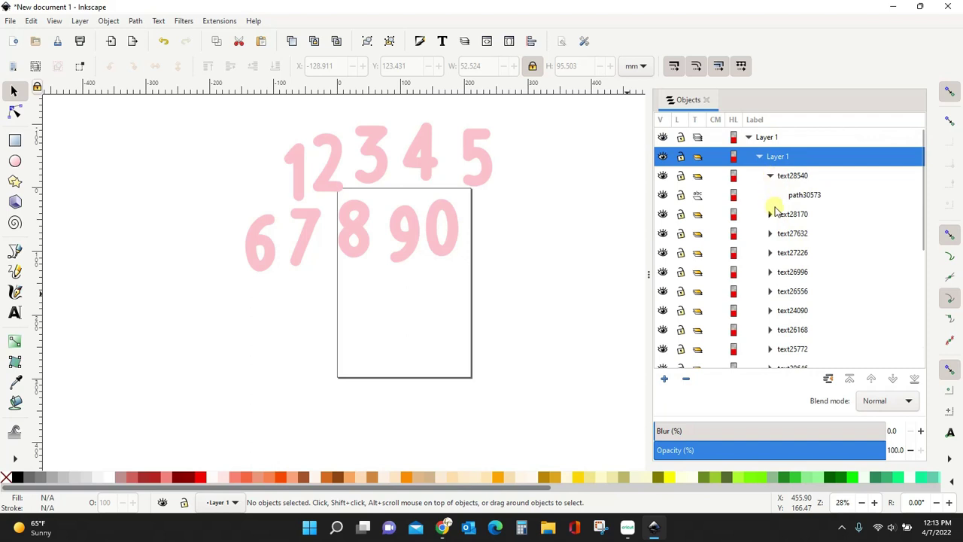
{"action": "left_click", "coordinate": [770, 214]}
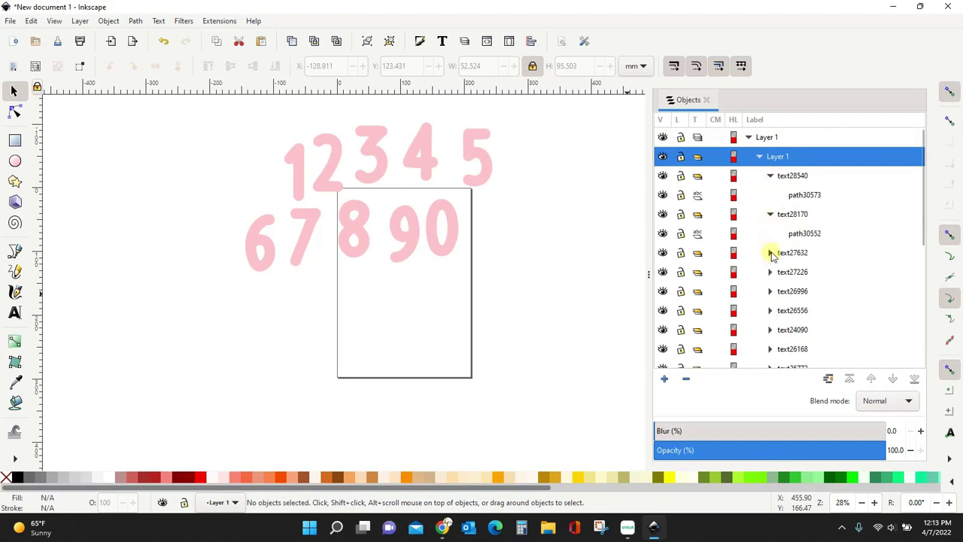
{"action": "left_click", "coordinate": [771, 253]}
{"action": "left_click", "coordinate": [770, 292]}
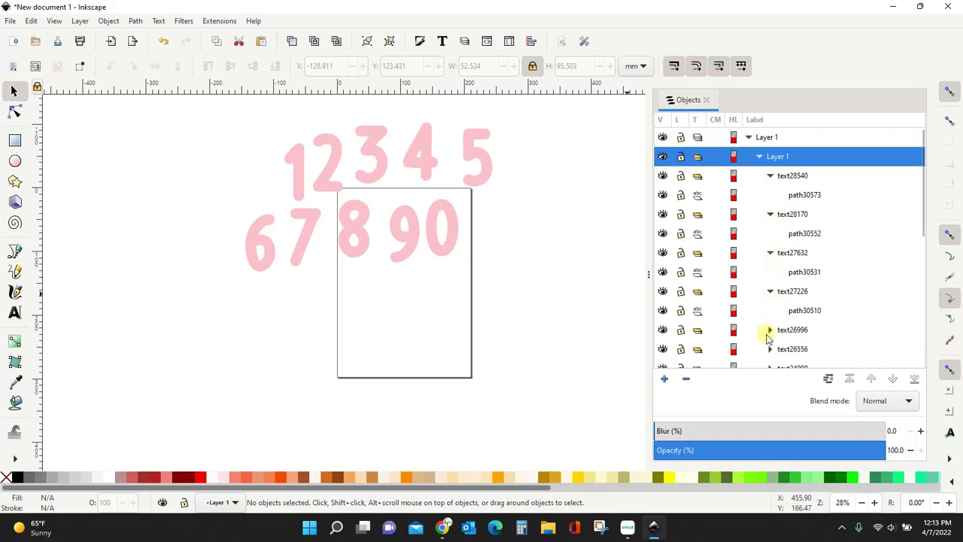
{"action": "left_click", "coordinate": [770, 329]}
Expand text26556, text24090, text26168, text25772 and text29646 to inspect their contents
{"action": "scroll", "coordinate": [845, 301], "scroll_direction": "down", "scroll_amount": 1}
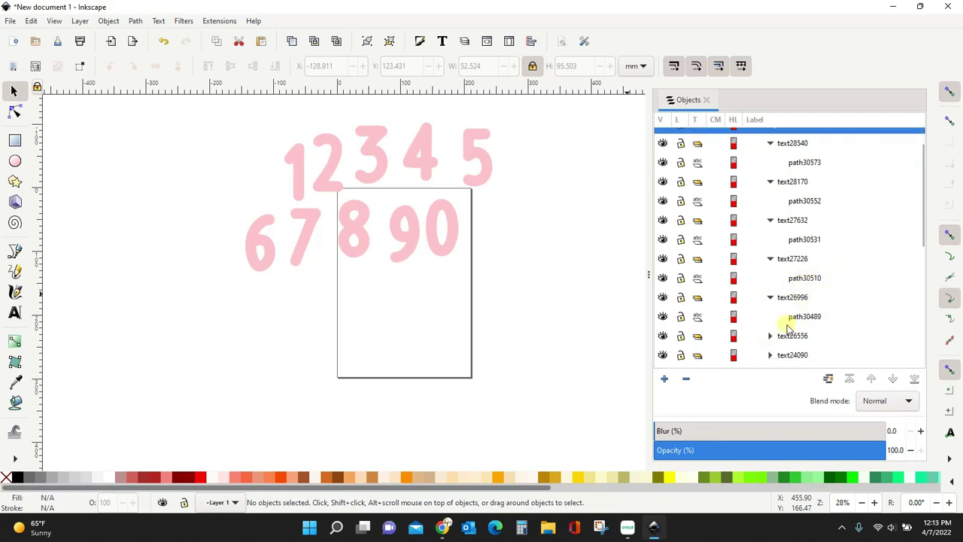
{"action": "left_click", "coordinate": [771, 339]}
{"action": "scroll", "coordinate": [838, 305], "scroll_direction": "down", "scroll_amount": 5}
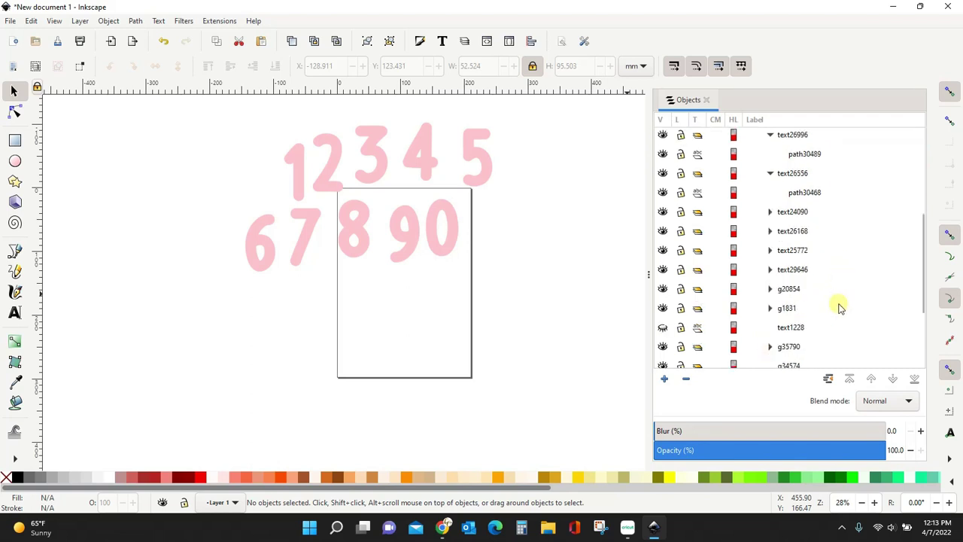
{"action": "left_click", "coordinate": [769, 213]}
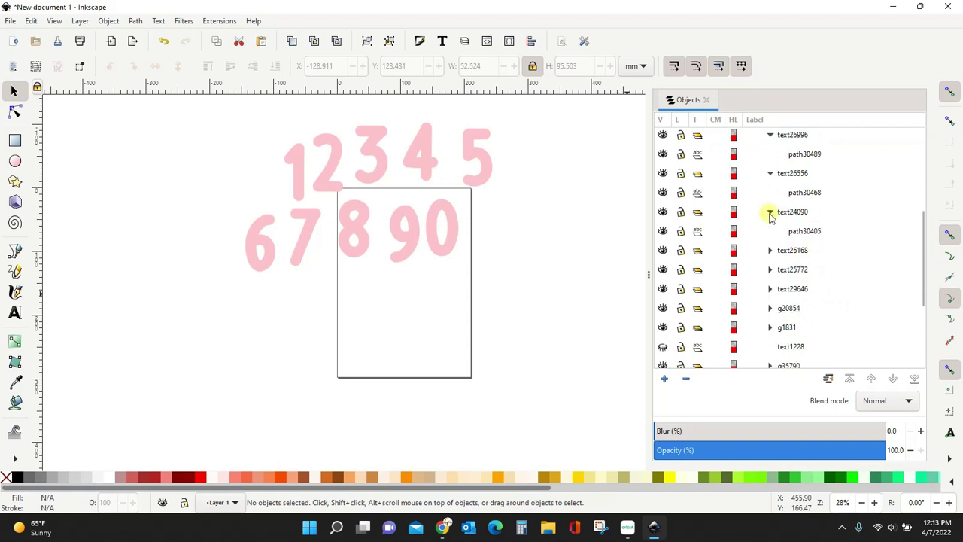
{"action": "left_click", "coordinate": [771, 252]}
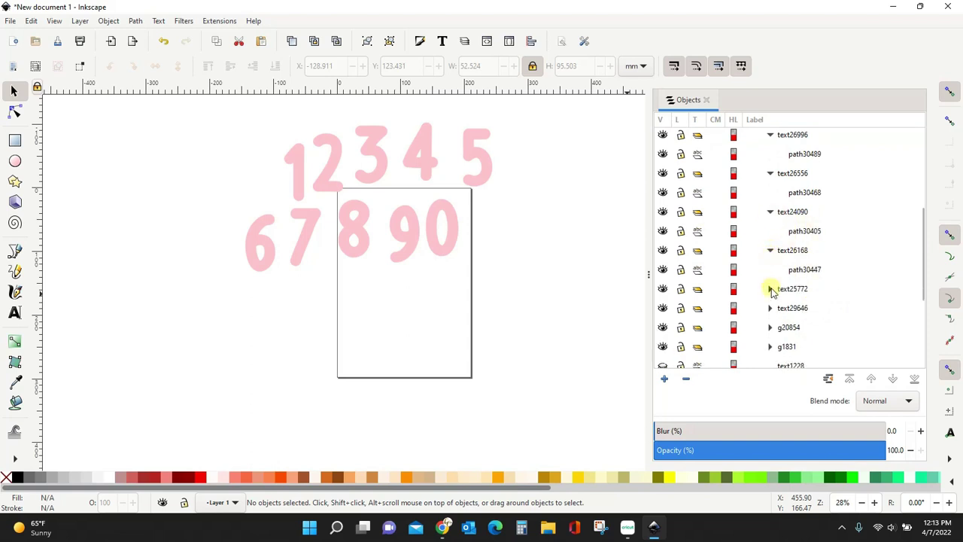
{"action": "left_click", "coordinate": [771, 289]}
{"action": "left_click", "coordinate": [771, 327]}
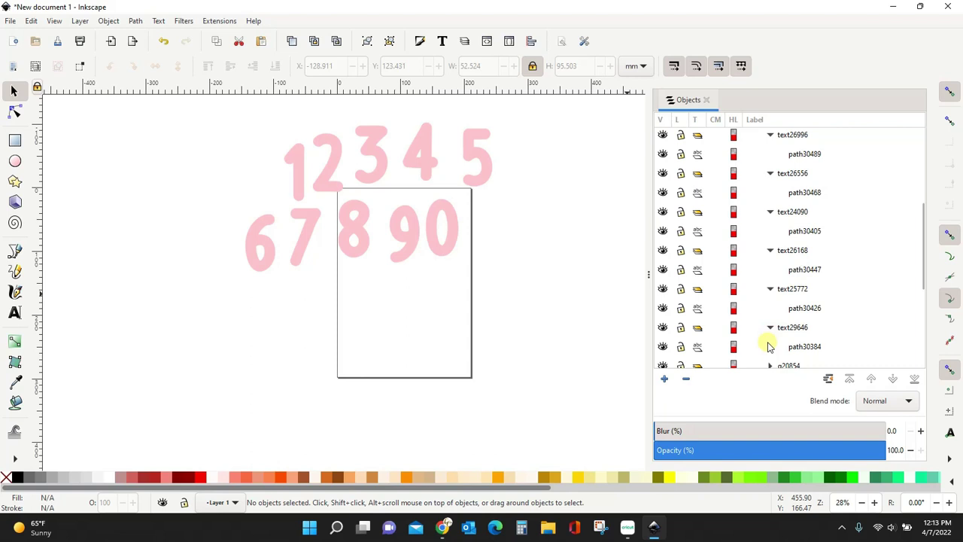
Select the group g20854 and check the canvas around the digits for its artwork
{"action": "scroll", "coordinate": [809, 312], "scroll_direction": "down", "scroll_amount": 3}
{"action": "left_click", "coordinate": [805, 305]}
{"action": "scroll", "coordinate": [595, 324], "scroll_direction": "up", "scroll_amount": 8}
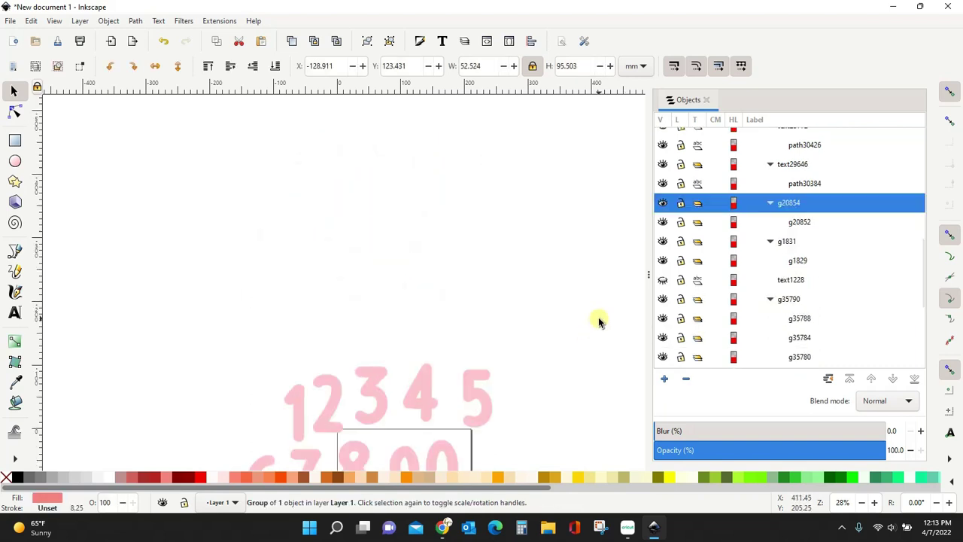
{"action": "scroll", "coordinate": [599, 316], "scroll_direction": "down", "scroll_amount": 3}
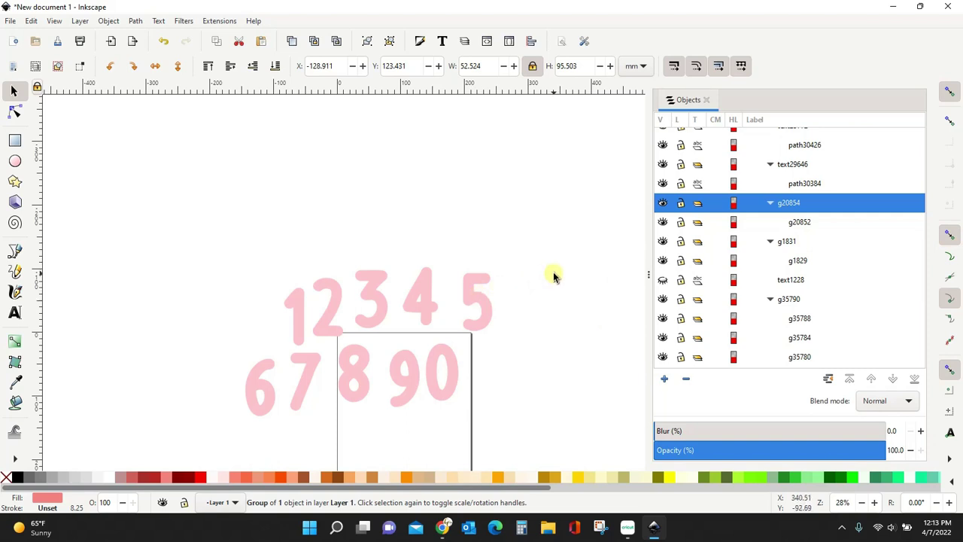
{"action": "scroll", "coordinate": [797, 182], "scroll_direction": "up", "scroll_amount": 4}
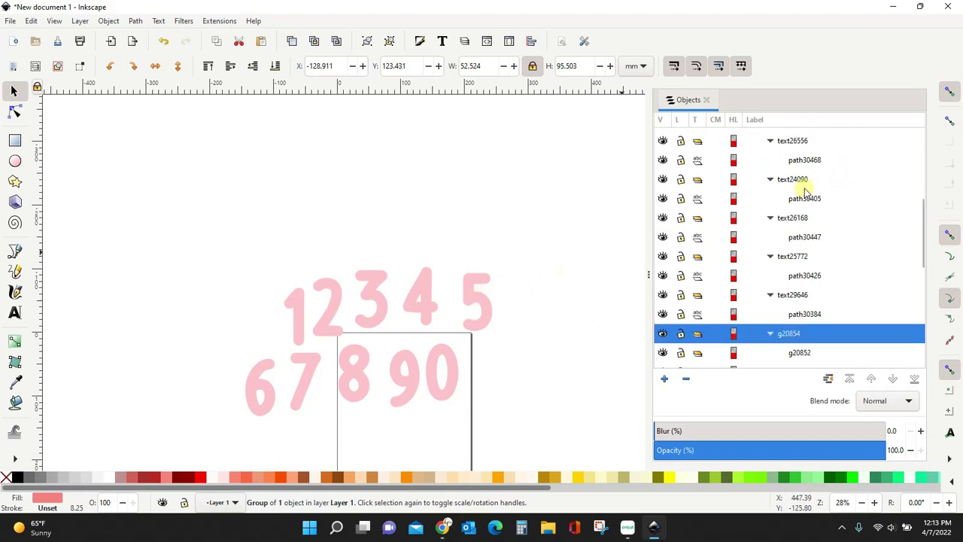
Select text26556 and temporarily hide it to check which digit it holds
{"action": "left_click", "coordinate": [796, 174]}
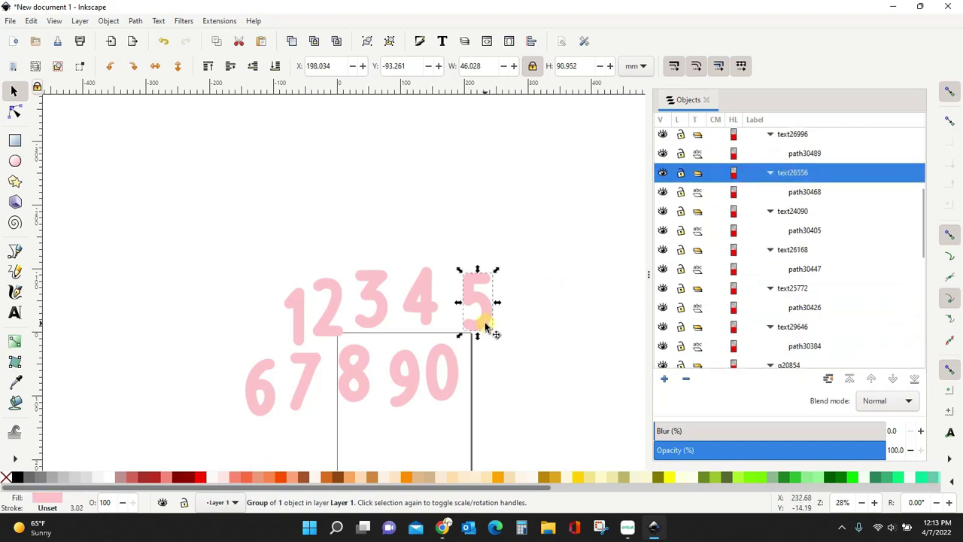
{"action": "left_click", "coordinate": [662, 173]}
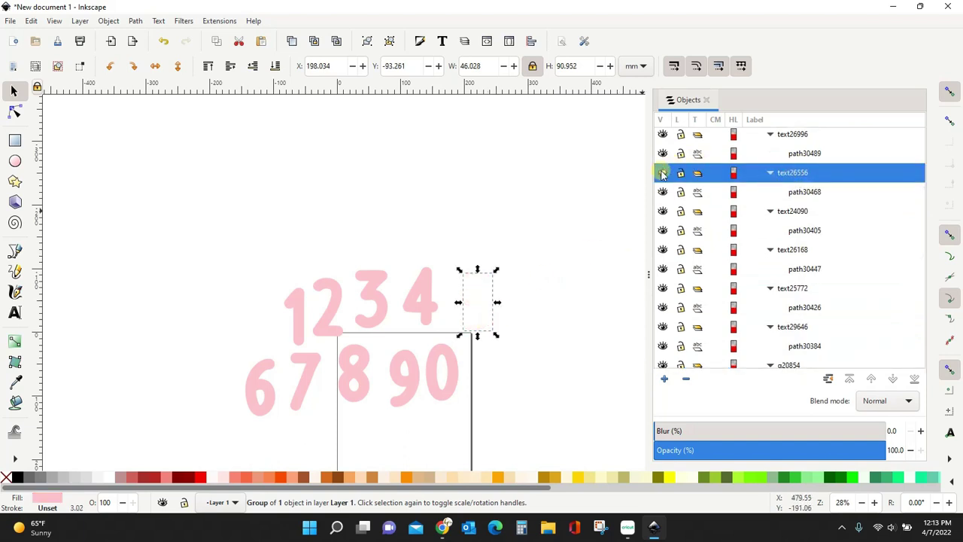
{"action": "left_click", "coordinate": [662, 173]}
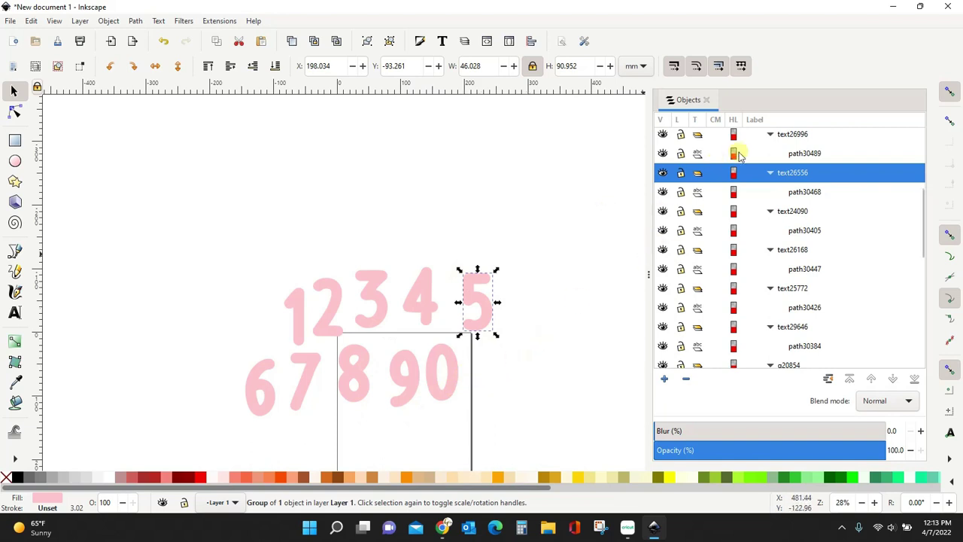
Collapse the entries text26996, text26556, text24090 and text26168 in the object list
{"action": "left_click", "coordinate": [770, 135]}
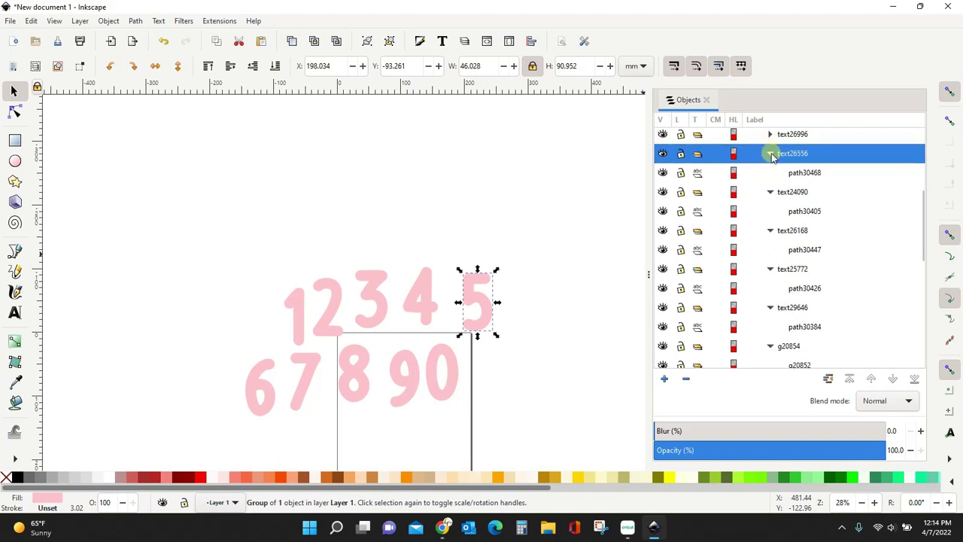
{"action": "left_click", "coordinate": [770, 153]}
{"action": "left_click", "coordinate": [770, 173]}
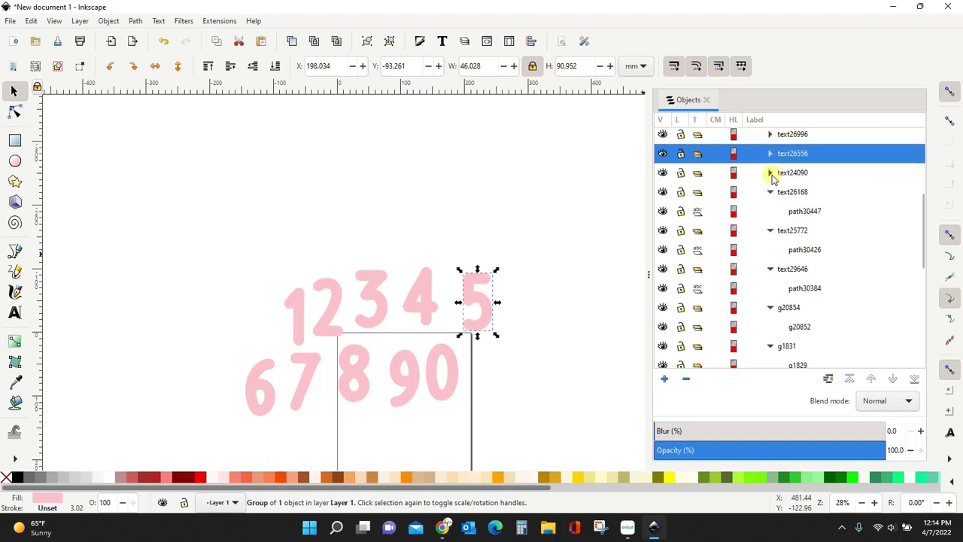
{"action": "left_click", "coordinate": [771, 192]}
Move the whole number group to about X -97 mm, Y -181 mm and expand the nested Layer 1
{"action": "left_click", "coordinate": [488, 308]}
{"action": "left_click_drag", "start_coordinate": [488, 307], "coordinate": [516, 256]}
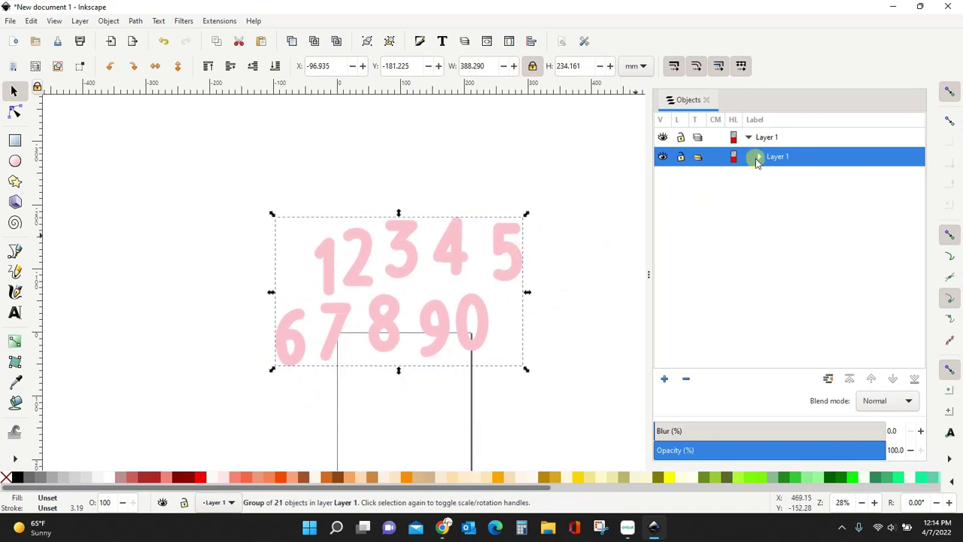
{"action": "left_click", "coordinate": [758, 156]}
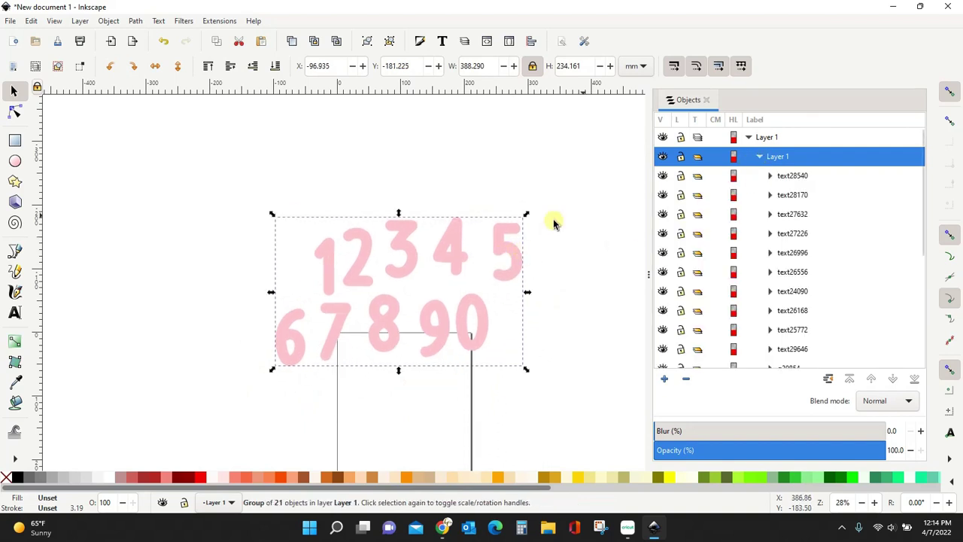
Move the digit 5 within the number group to about X 303 mm, Y -270 mm and select the path inside its text26556 entry
{"action": "key", "text": "Escape"}
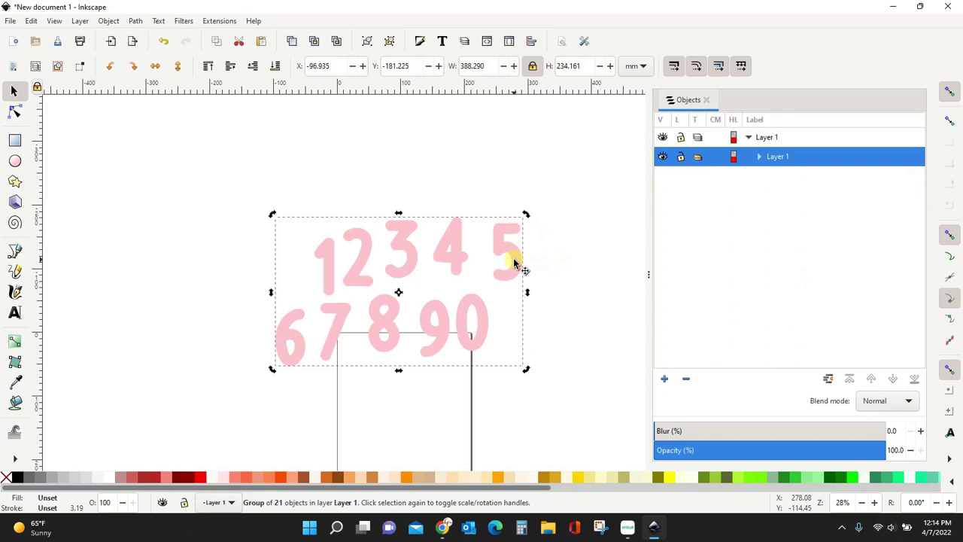
{"action": "double_click", "coordinate": [514, 263]}
{"action": "left_click_drag", "start_coordinate": [514, 263], "coordinate": [561, 200]}
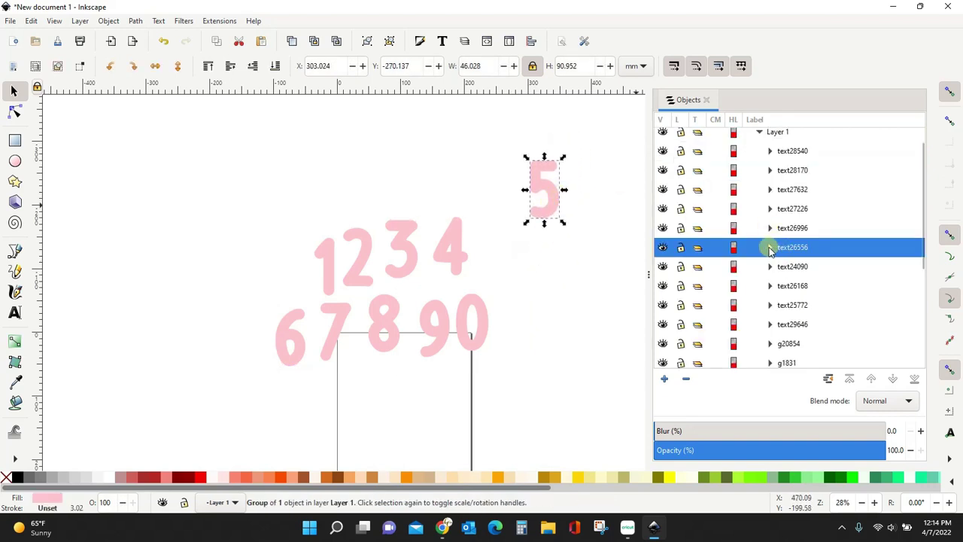
{"action": "left_click", "coordinate": [770, 247]}
{"action": "left_click", "coordinate": [800, 268]}
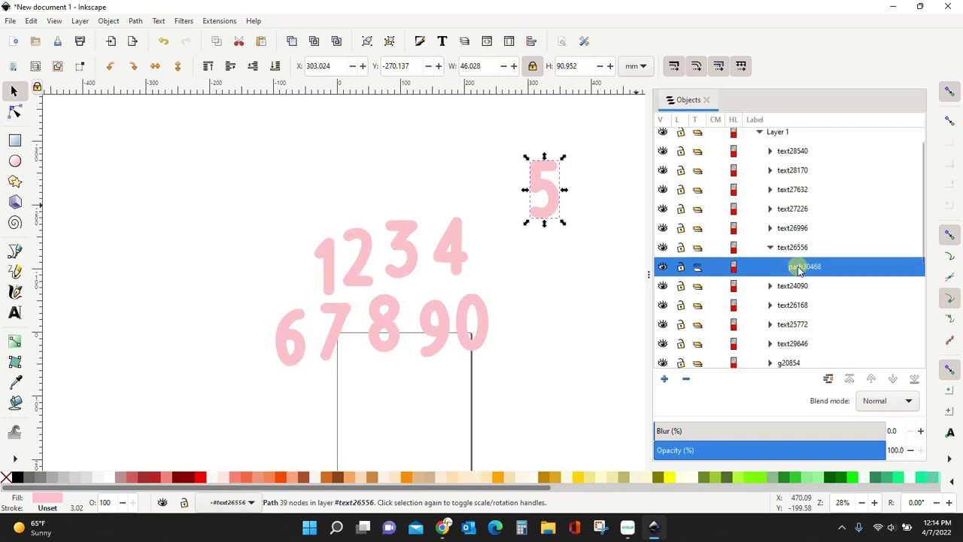
{"action": "left_click", "coordinate": [791, 249]}
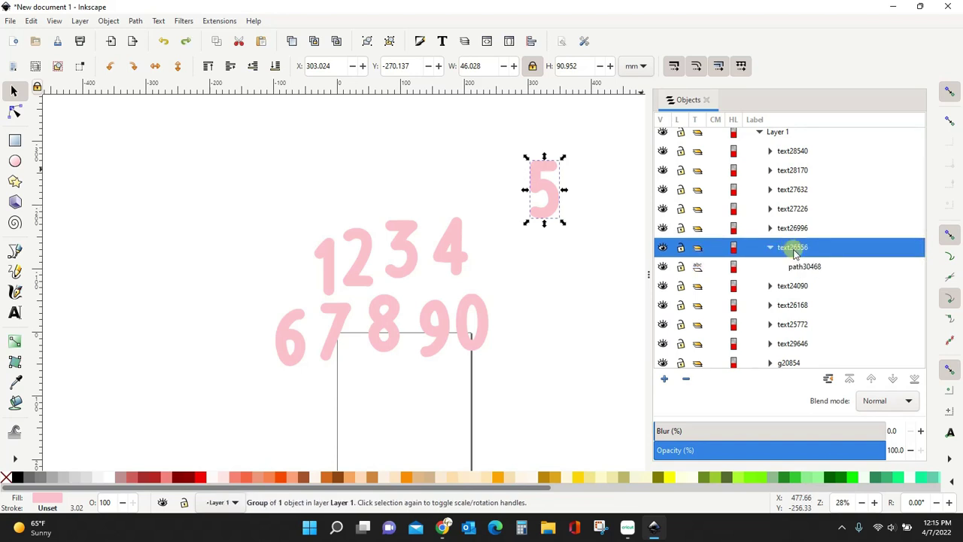
{"action": "right_click", "coordinate": [795, 253]}
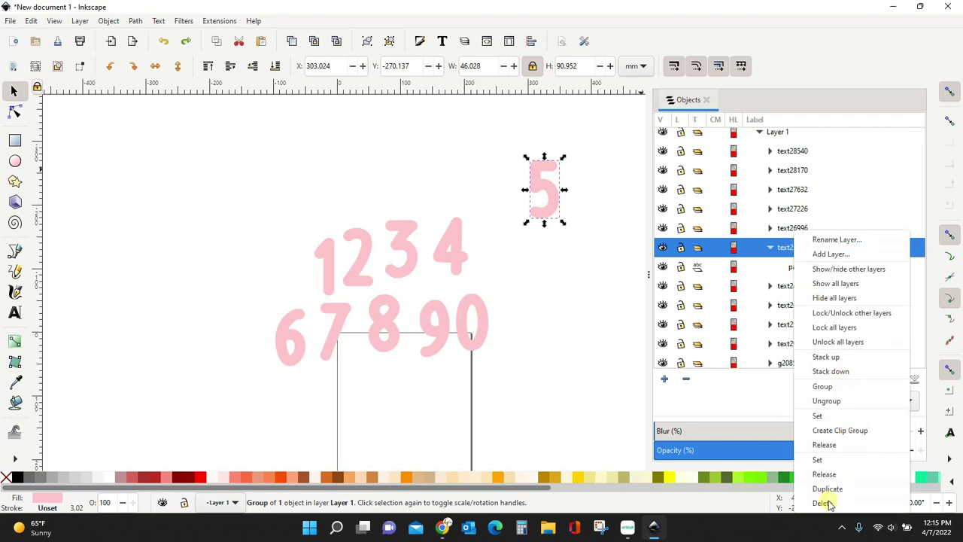
{"action": "left_click", "coordinate": [821, 503]}
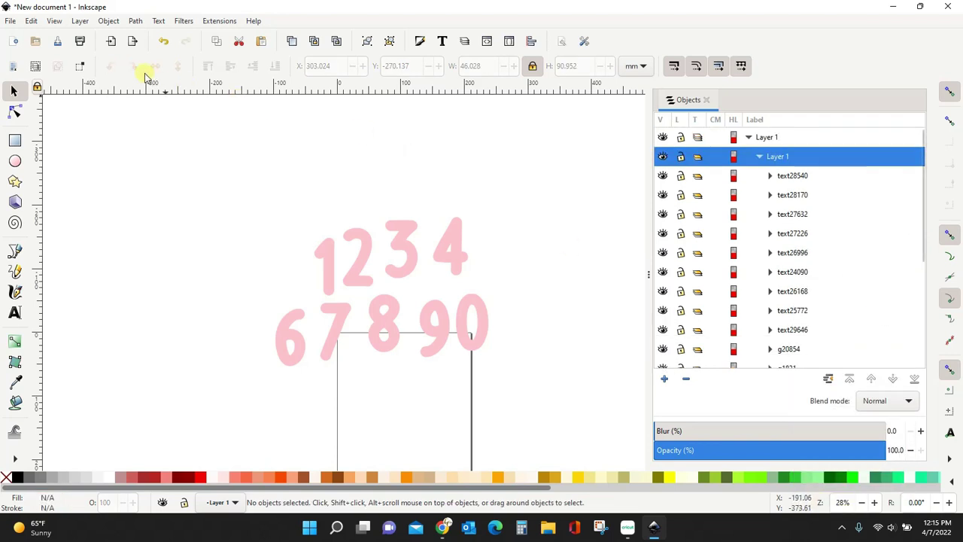
{"action": "left_click", "coordinate": [31, 21]}
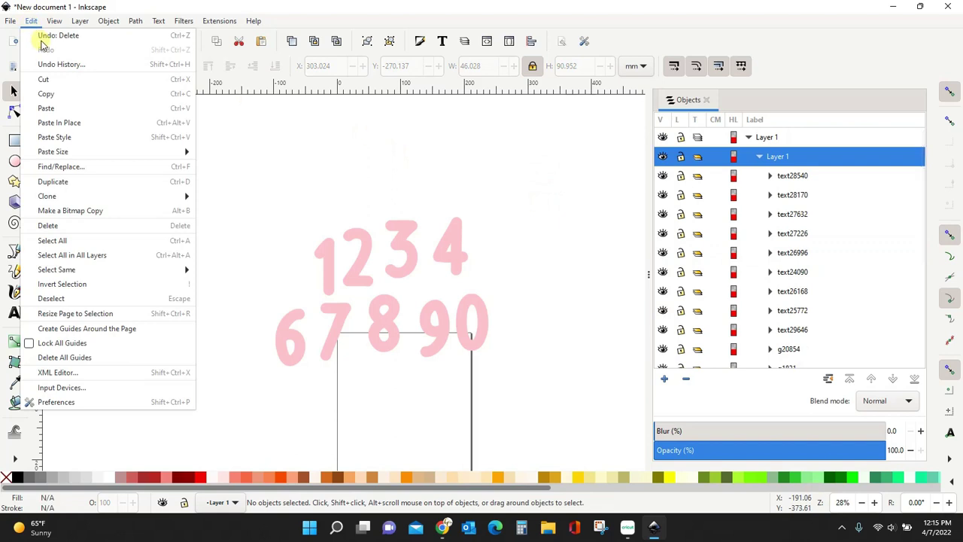
{"action": "left_click", "coordinate": [44, 36]}
Select the separated digit 5 and try to convert it with Object to Path
{"action": "left_click", "coordinate": [537, 181]}
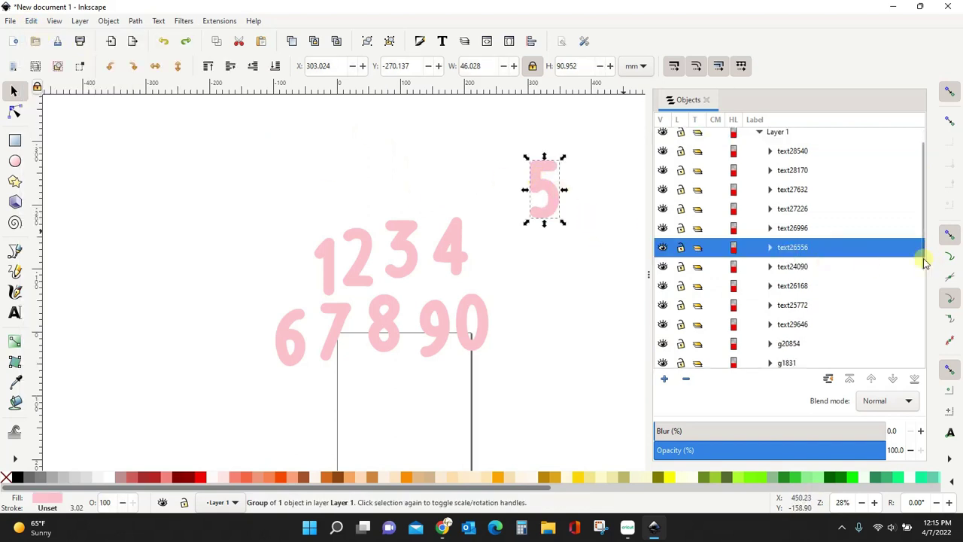
{"action": "left_click", "coordinate": [135, 23]}
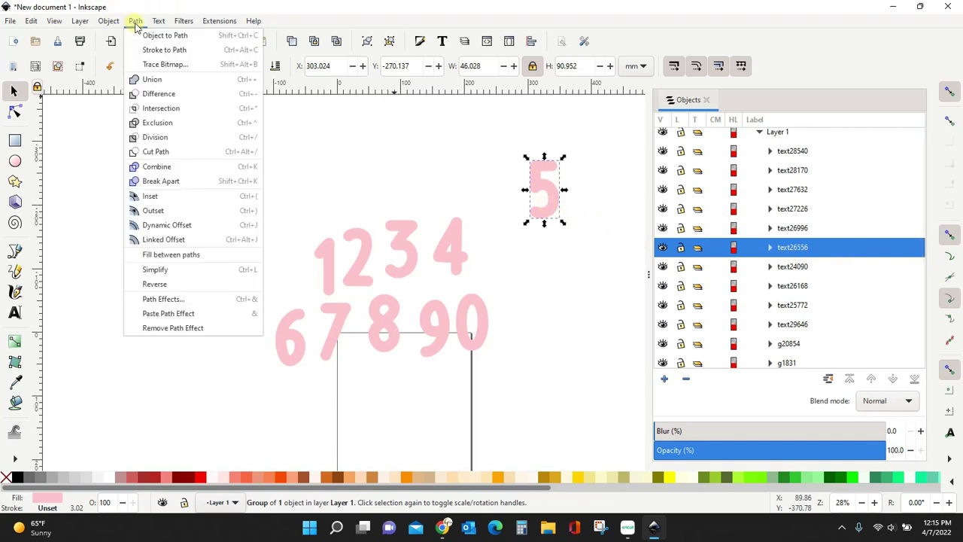
{"action": "left_click", "coordinate": [150, 36]}
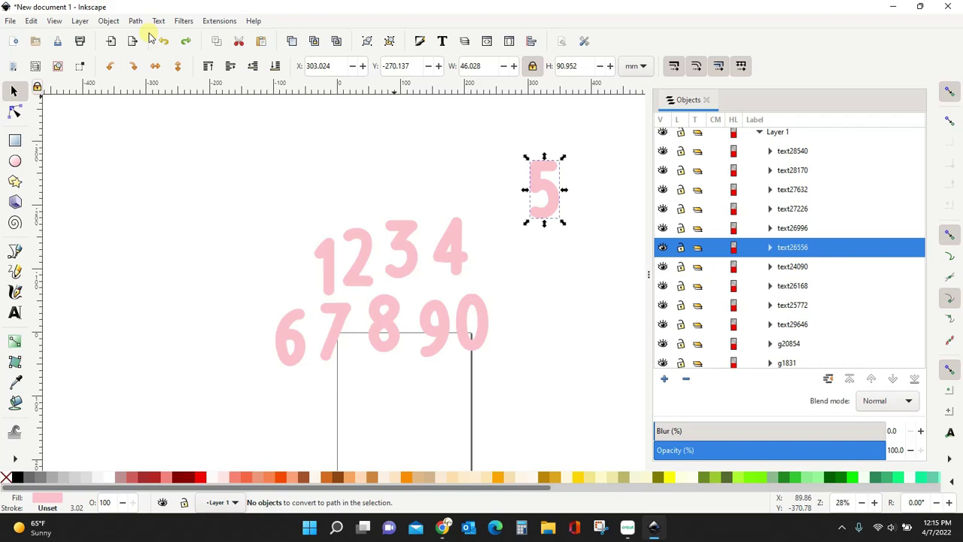
Replace the original 5 with a duplicate placed at about X 45 mm, Y -335 mm and expand the duplicate's group
{"action": "key", "text": "ctrl+g"}
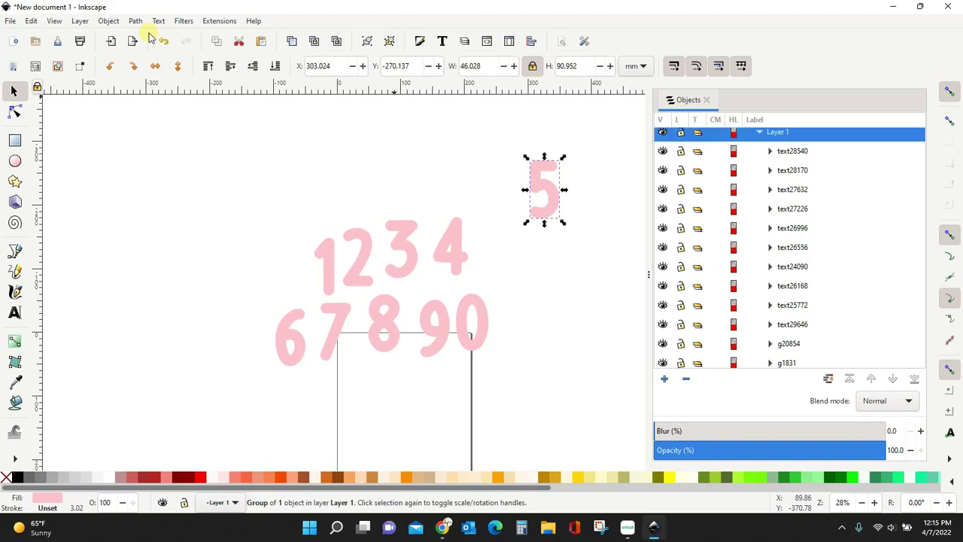
{"action": "left_click_drag", "start_coordinate": [550, 194], "coordinate": [382, 152]}
{"action": "left_click", "coordinate": [540, 186]}
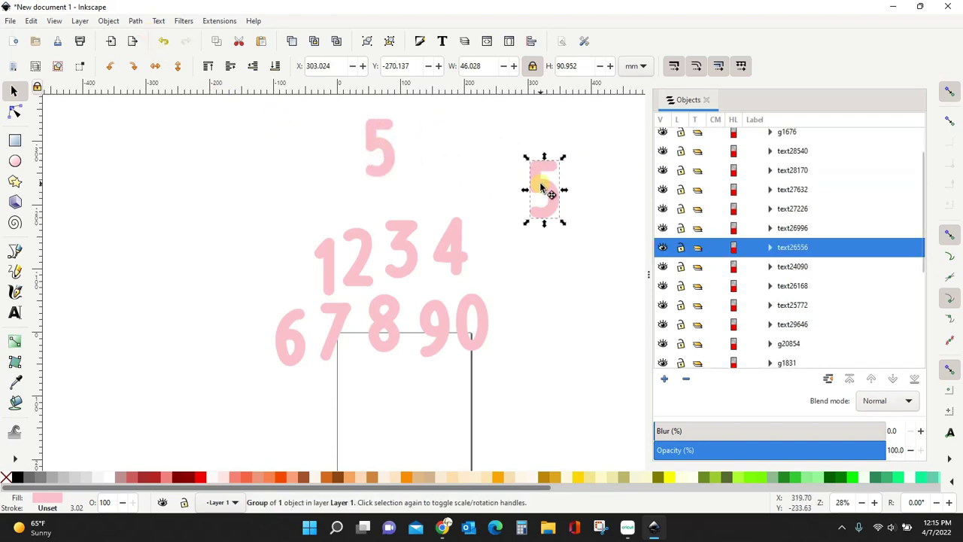
{"action": "key", "text": "Delete"}
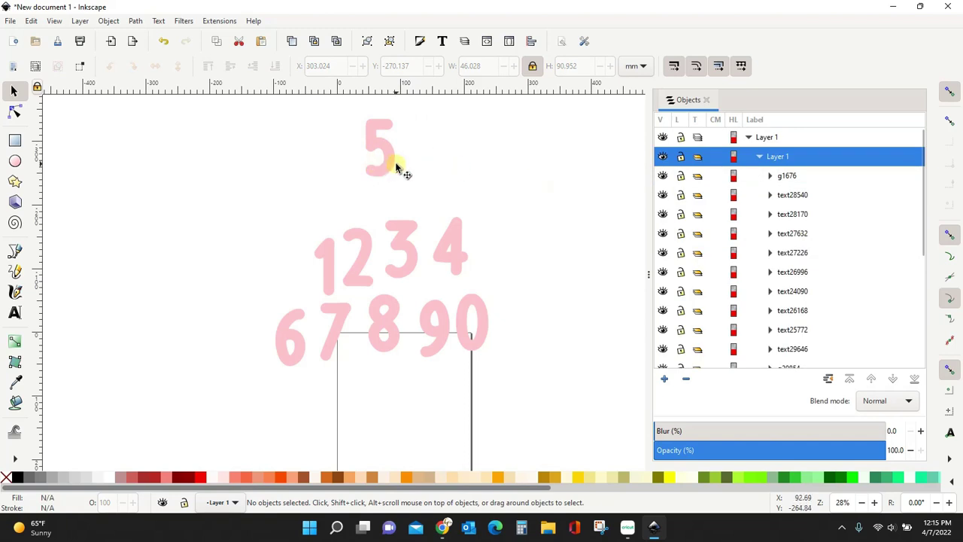
{"action": "left_click", "coordinate": [389, 166]}
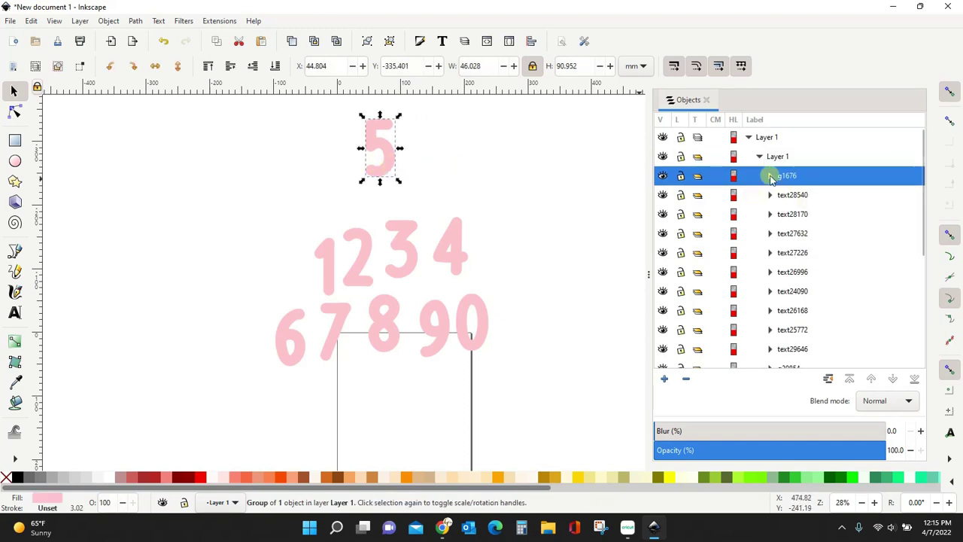
{"action": "left_click", "coordinate": [770, 175]}
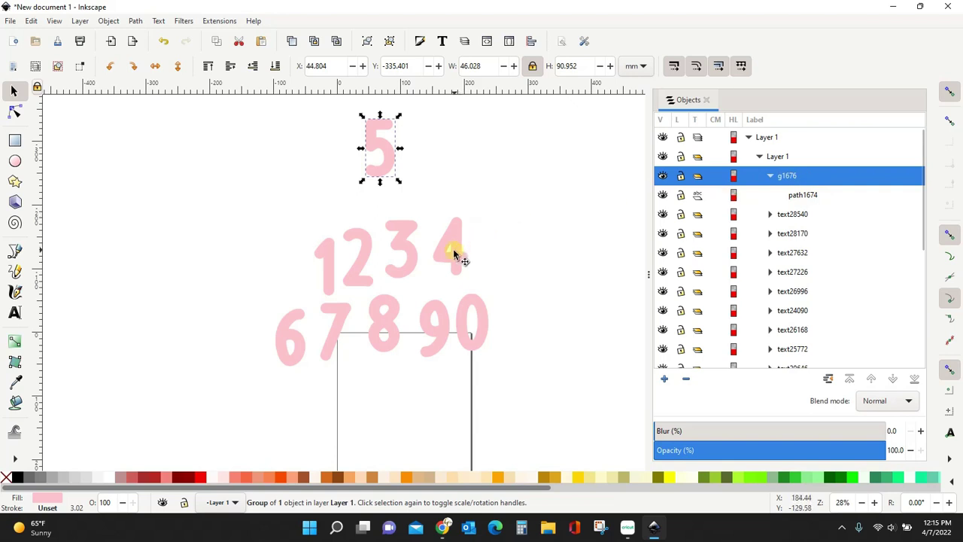
Try Object to Path on the digit 4 and replace it with a duplicate beside the 5 at about X 99 mm, Y -338 mm
{"action": "left_click", "coordinate": [460, 254]}
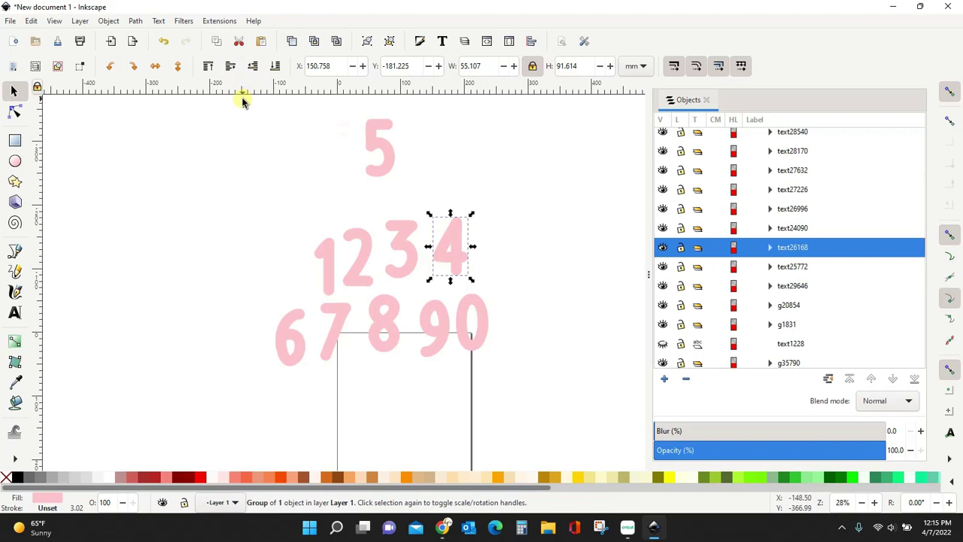
{"action": "left_click", "coordinate": [136, 21]}
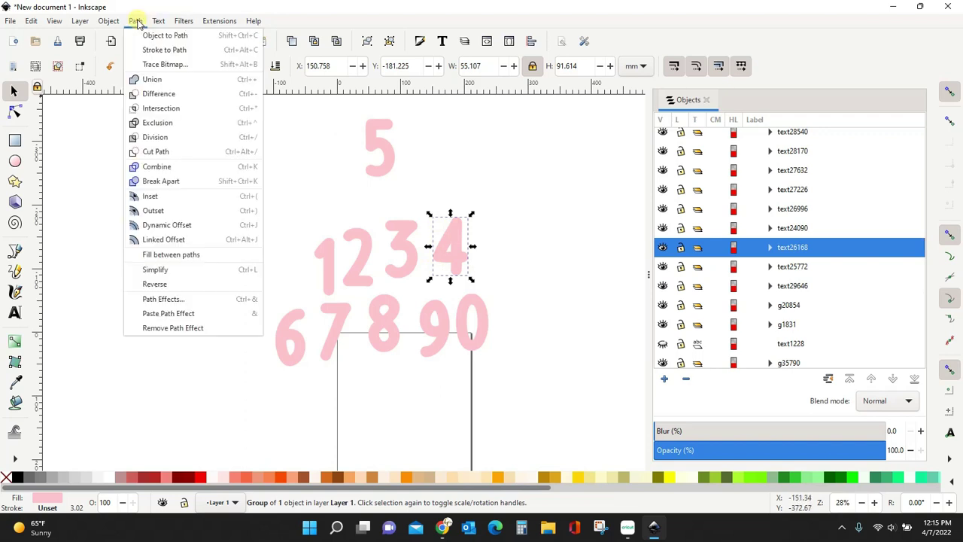
{"action": "left_click", "coordinate": [148, 38]}
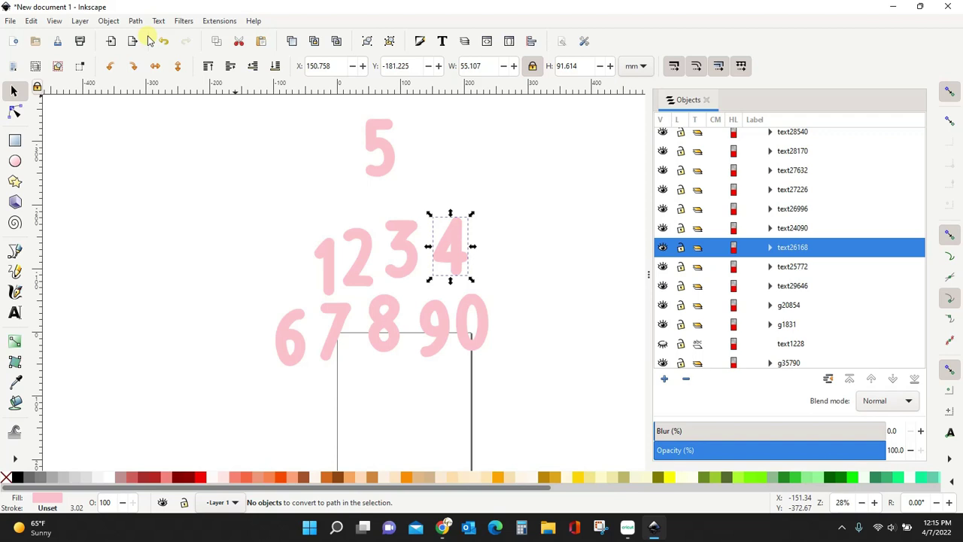
{"action": "key", "text": "ctrl+g"}
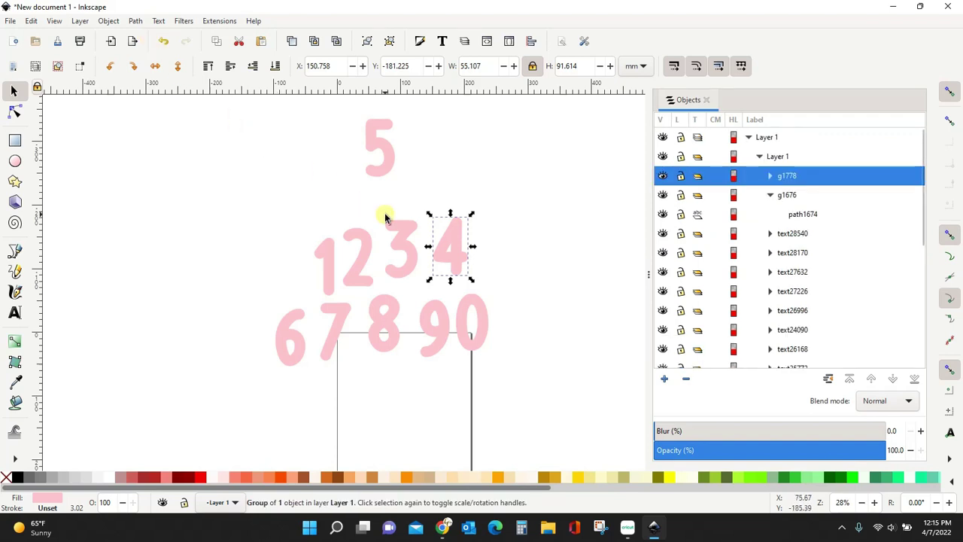
{"action": "left_click_drag", "start_coordinate": [450, 250], "coordinate": [572, 150]}
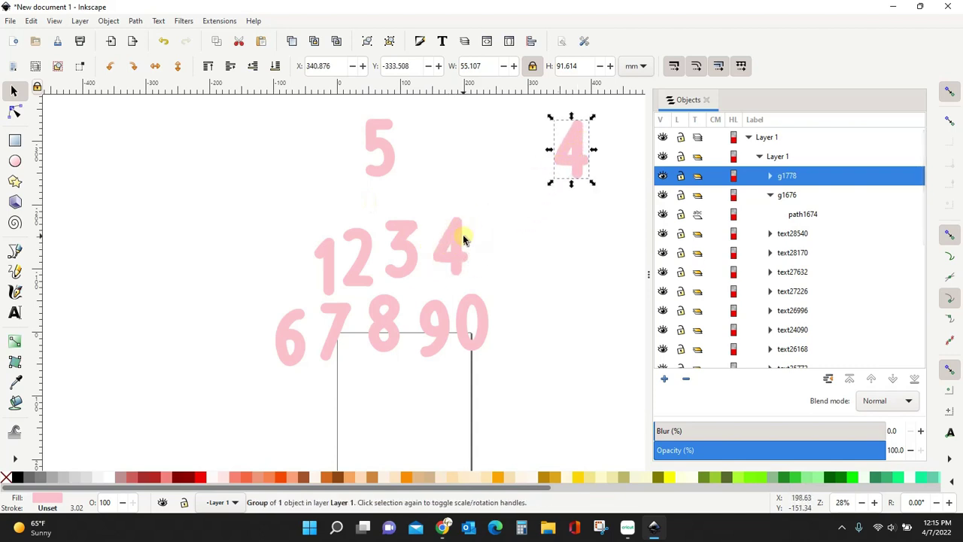
{"action": "left_click", "coordinate": [453, 240]}
{"action": "key", "text": "Delete"}
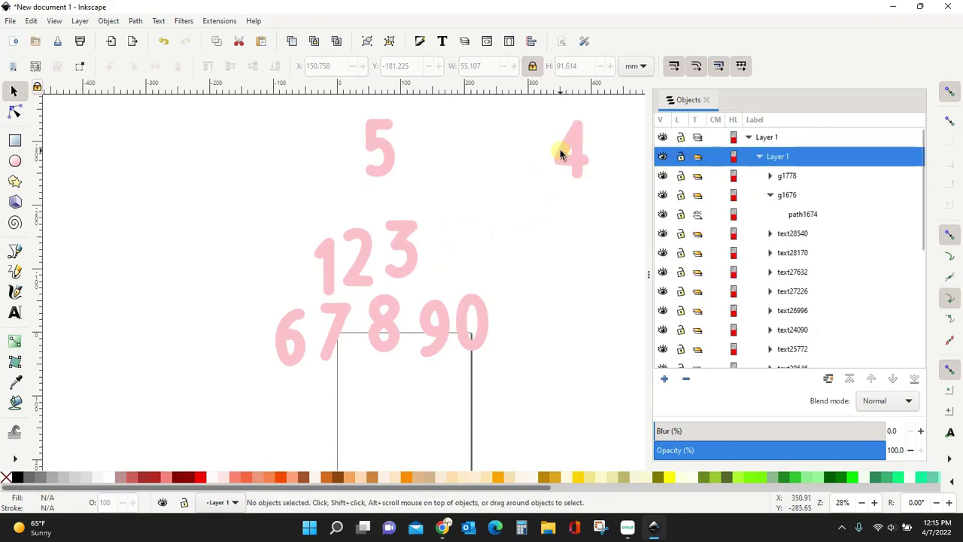
{"action": "left_click_drag", "start_coordinate": [577, 157], "coordinate": [419, 151]}
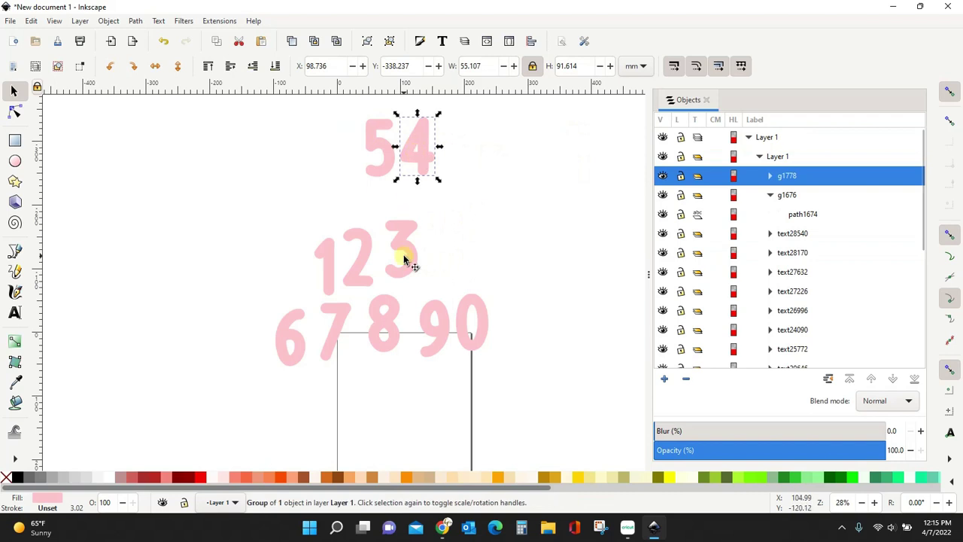
Try Object to Path on the digit 3 and replace the original with a duplicate placed beside the moved 4
{"action": "left_click", "coordinate": [407, 259]}
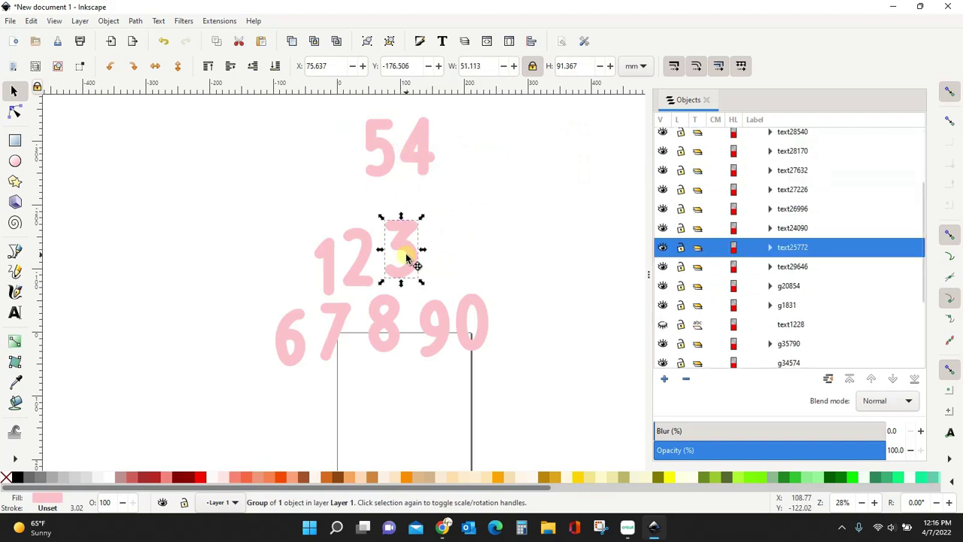
{"action": "left_click", "coordinate": [138, 21]}
{"action": "left_click", "coordinate": [149, 34]}
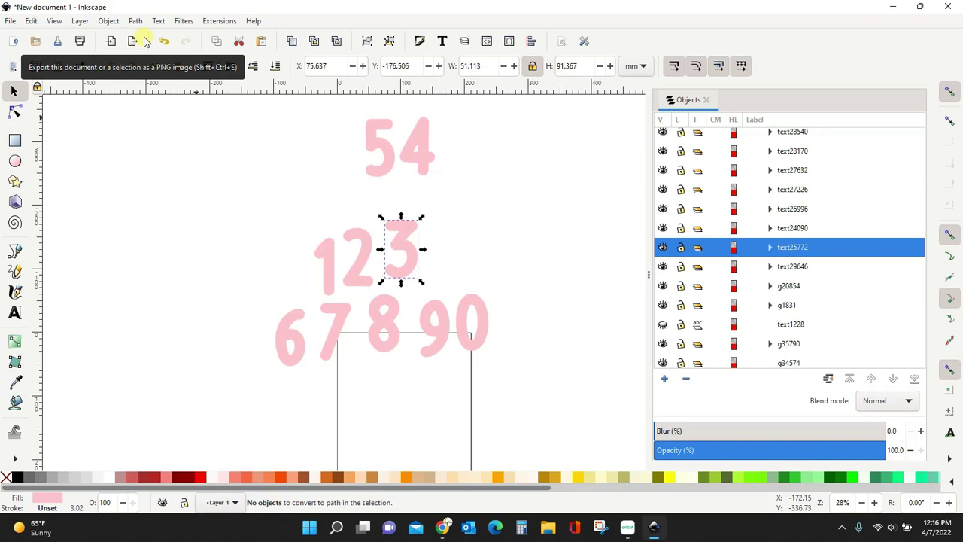
{"action": "left_click", "coordinate": [31, 21]}
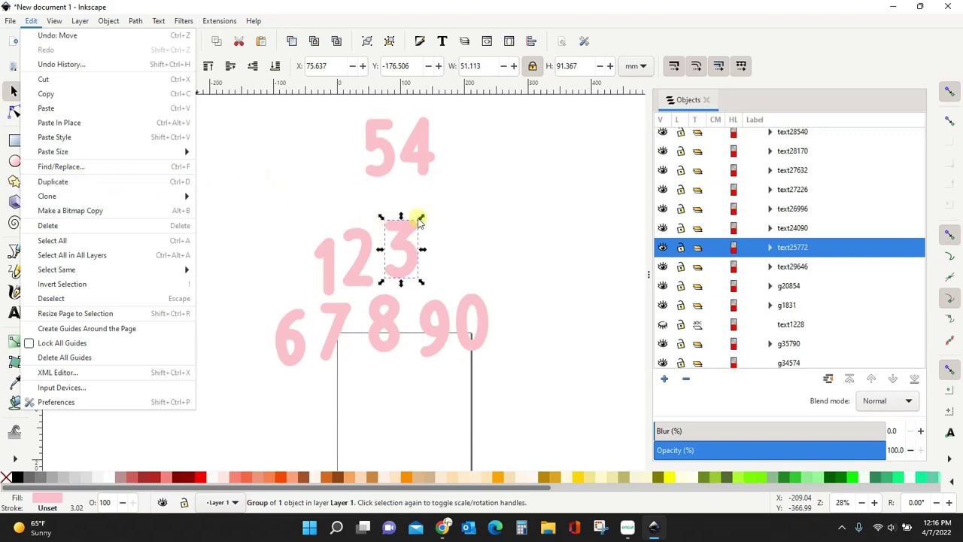
{"action": "left_click", "coordinate": [467, 219]}
{"action": "left_click_drag", "start_coordinate": [411, 258], "coordinate": [475, 154]}
{"action": "key", "text": "ctrl+d"}
{"action": "left_click", "coordinate": [419, 254]}
{"action": "key", "text": "Delete"}
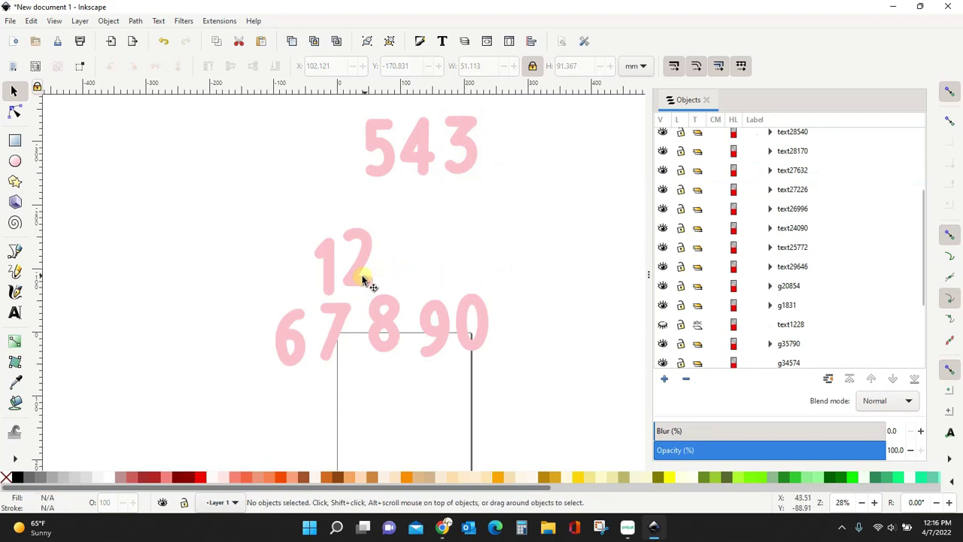
Try Object to Path on the digit 2 and replace it with a duplicate at about X 231 mm, Y -224 mm
{"action": "left_click", "coordinate": [364, 277]}
{"action": "left_click", "coordinate": [136, 21]}
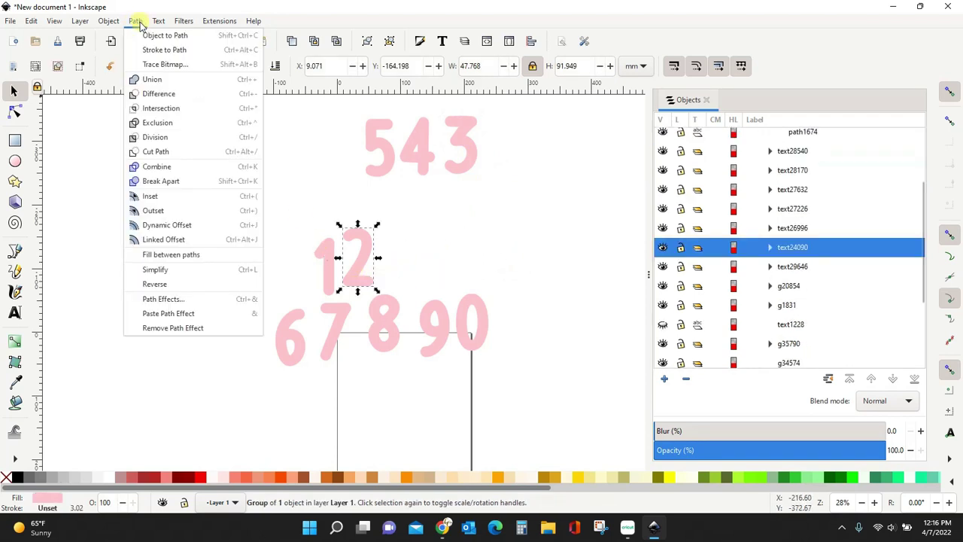
{"action": "left_click", "coordinate": [152, 35]}
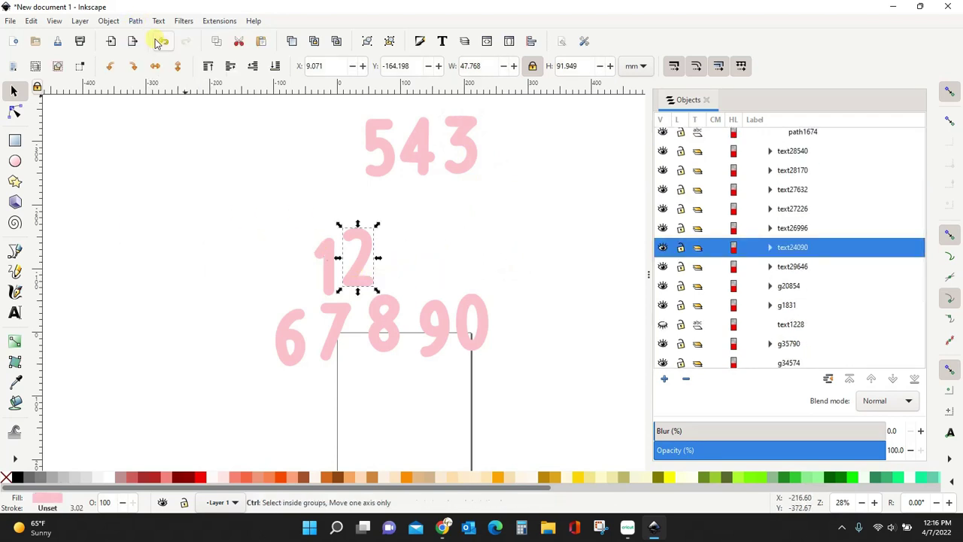
{"action": "key", "text": "ctrl+g"}
{"action": "left_click_drag", "start_coordinate": [348, 257], "coordinate": [489, 219]}
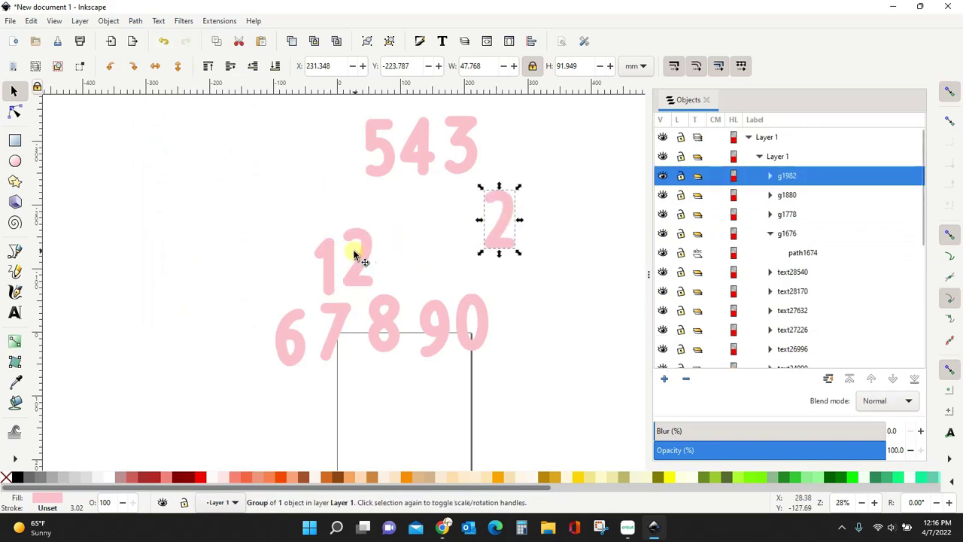
{"action": "left_click", "coordinate": [362, 252]}
{"action": "key", "text": "Delete"}
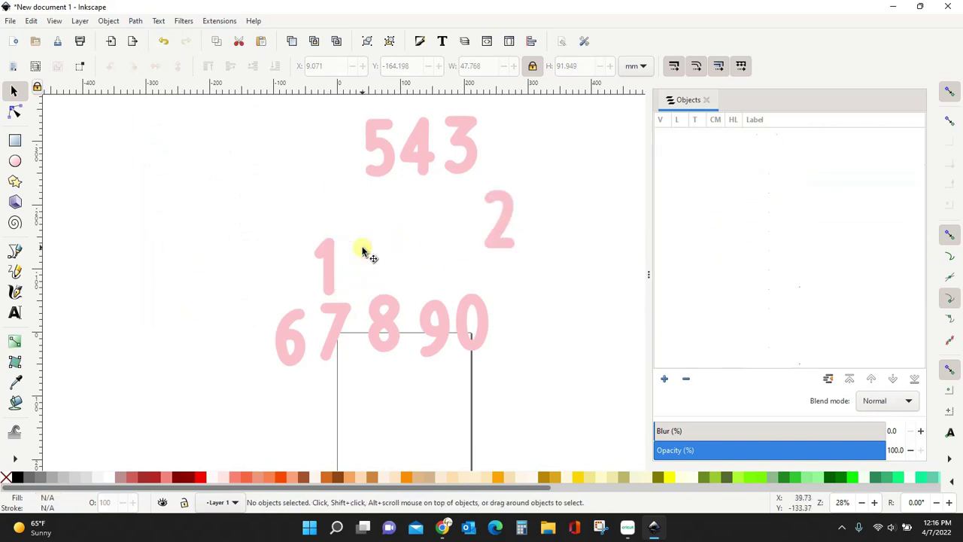
Select the digit 1, text29646, and try to convert it with Object to Path
{"action": "left_click", "coordinate": [328, 273]}
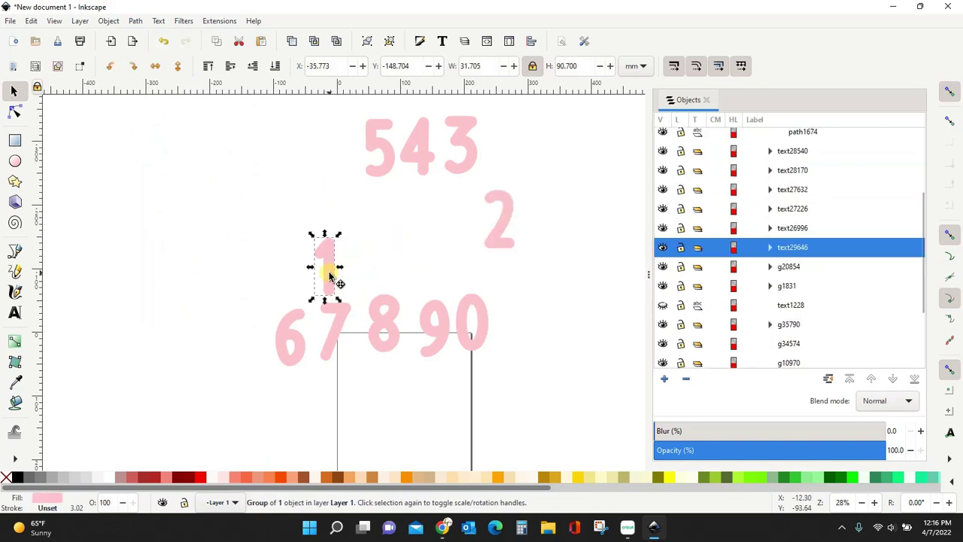
{"action": "left_click", "coordinate": [135, 21]}
{"action": "left_click", "coordinate": [154, 34]}
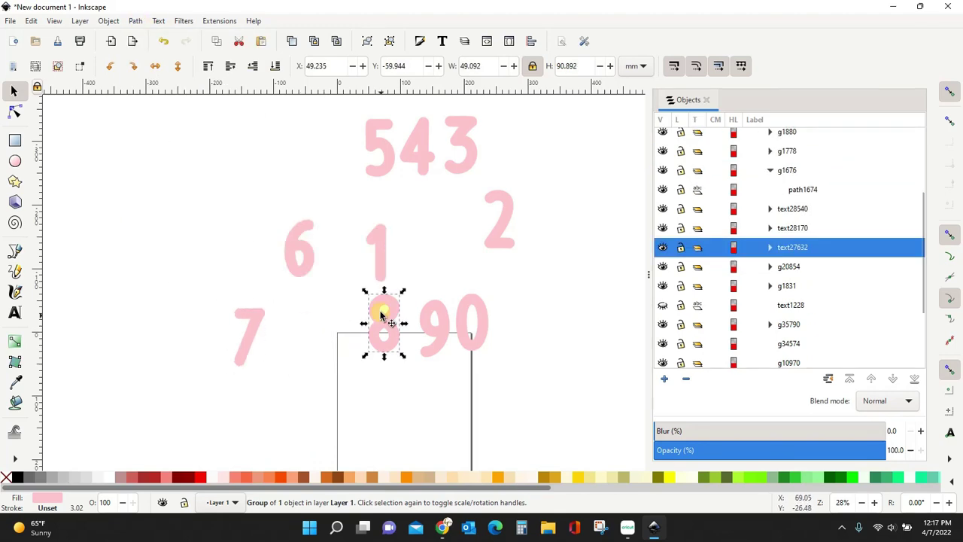
Select the duplicated digit 5 and expand its group g1676 to check the contents
{"action": "left_click", "coordinate": [533, 349]}
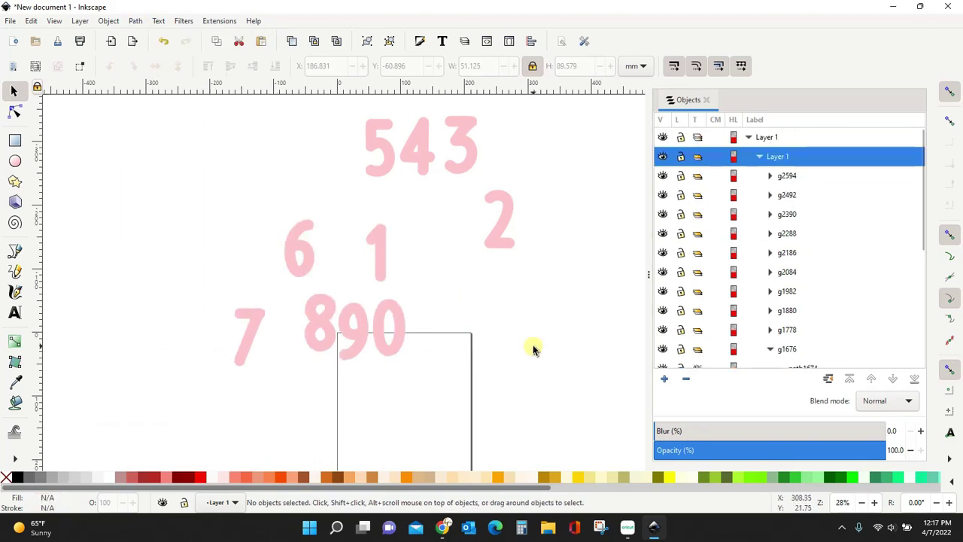
{"action": "left_click", "coordinate": [376, 137]}
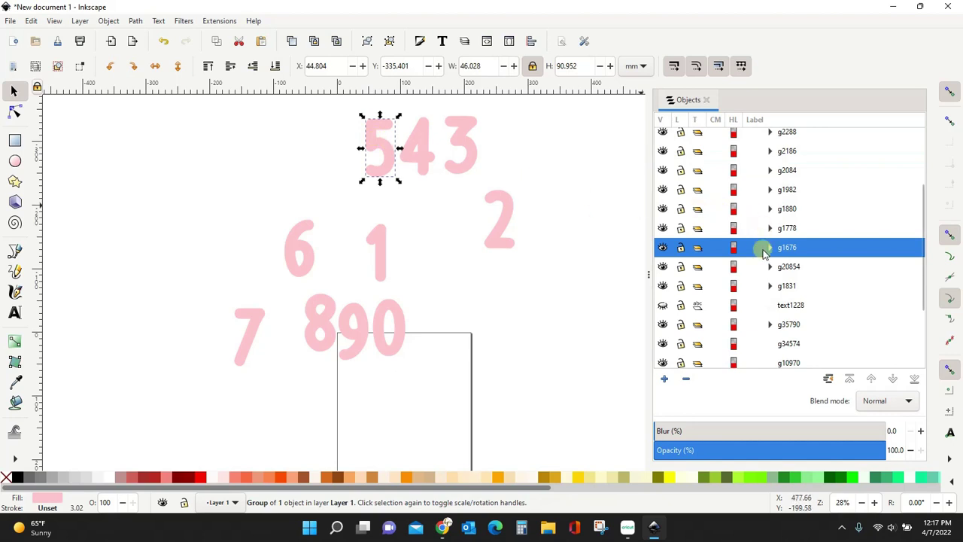
{"action": "left_click", "coordinate": [769, 249]}
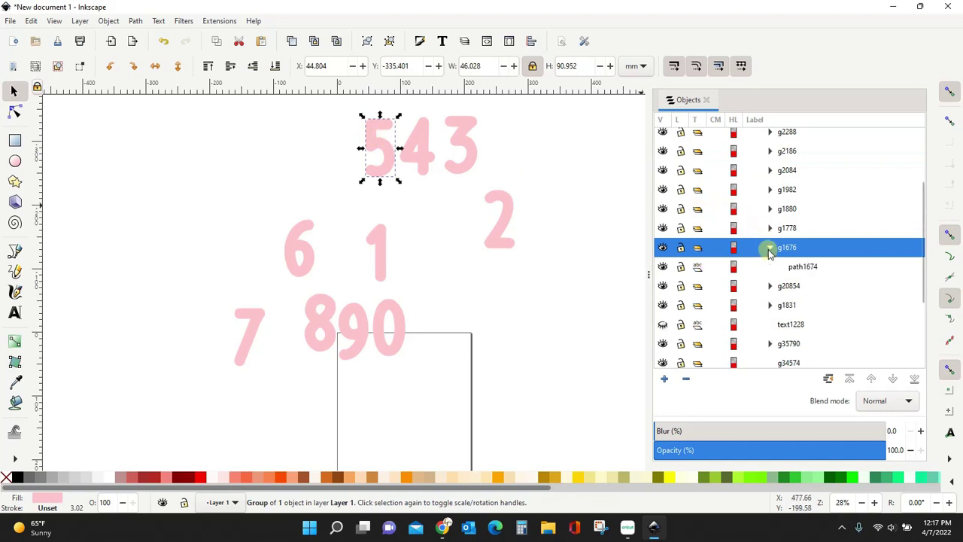
Expand the duplicated digit groups from g1778 up to g2492 to examine whether each one contains a path
{"action": "left_click", "coordinate": [428, 172]}
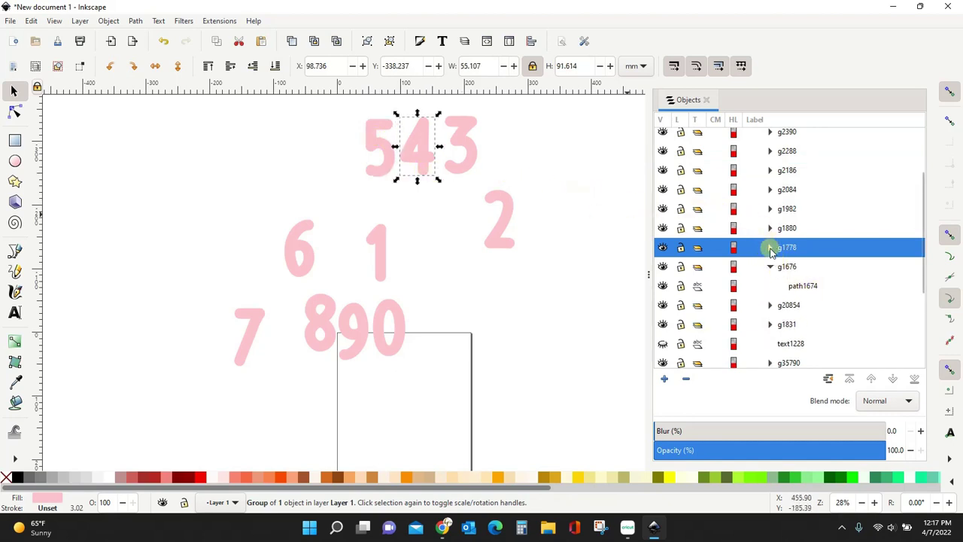
{"action": "left_click", "coordinate": [770, 249]}
{"action": "left_click", "coordinate": [471, 164]}
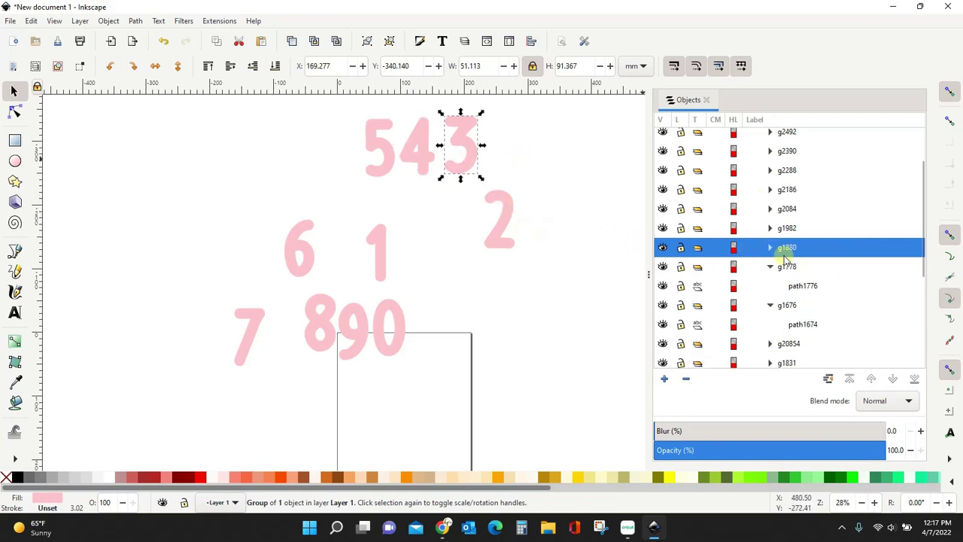
{"action": "left_click", "coordinate": [769, 248]}
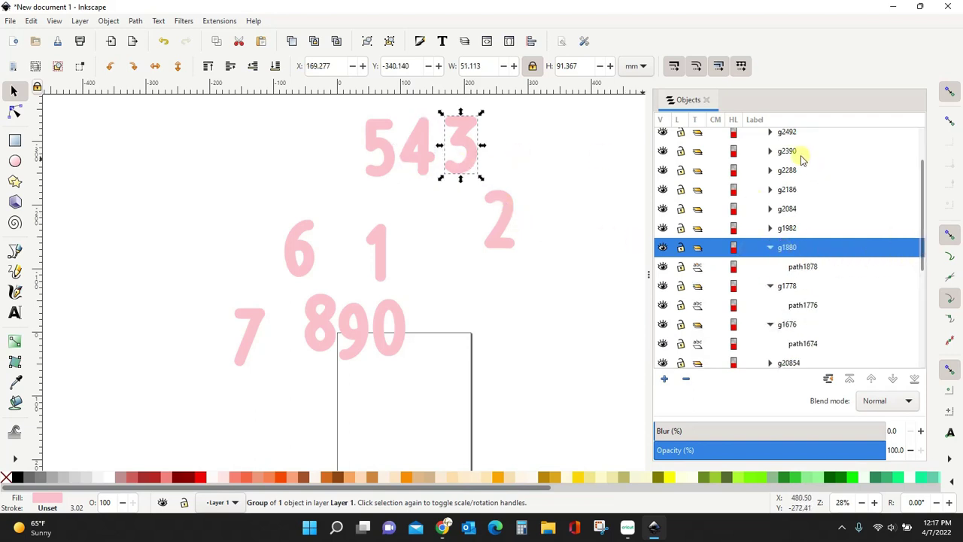
{"action": "left_click", "coordinate": [771, 132]}
{"action": "left_click", "coordinate": [771, 171]}
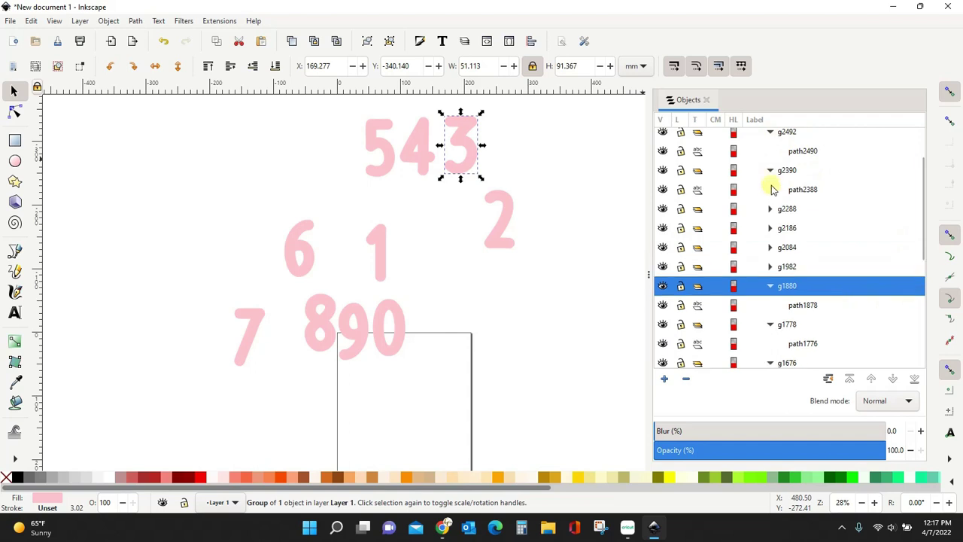
{"action": "left_click", "coordinate": [771, 210]}
{"action": "left_click", "coordinate": [770, 247]}
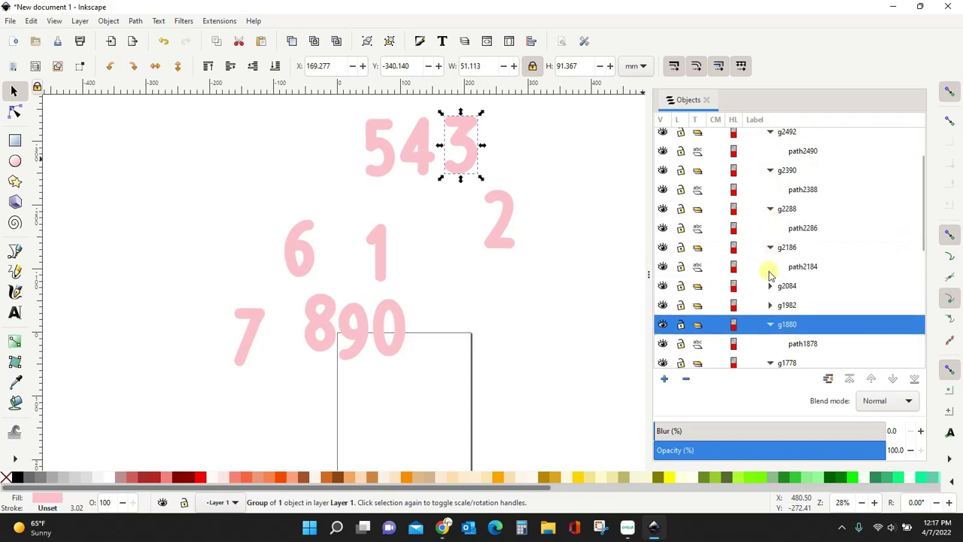
{"action": "left_click", "coordinate": [771, 286]}
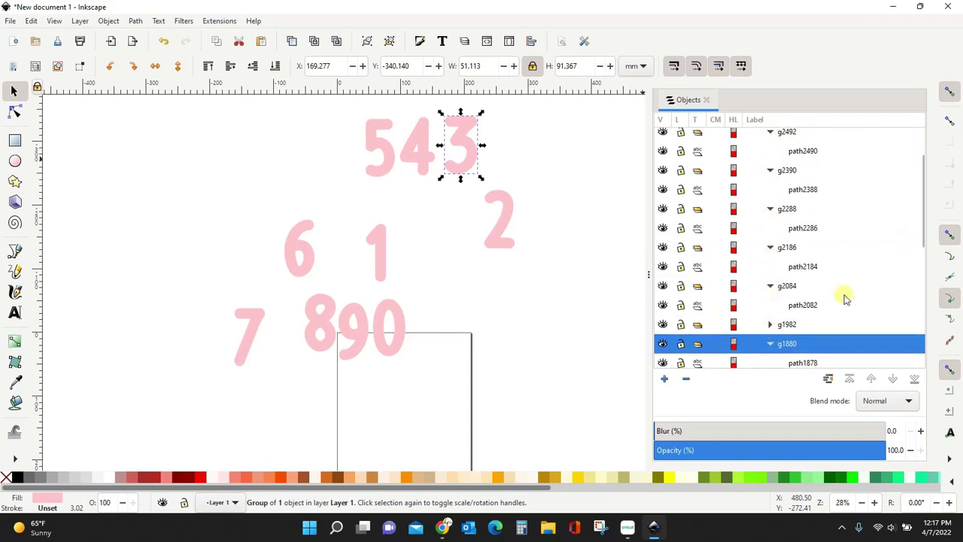
{"action": "scroll", "coordinate": [843, 296], "scroll_direction": "down", "scroll_amount": 2}
{"action": "left_click", "coordinate": [770, 259]}
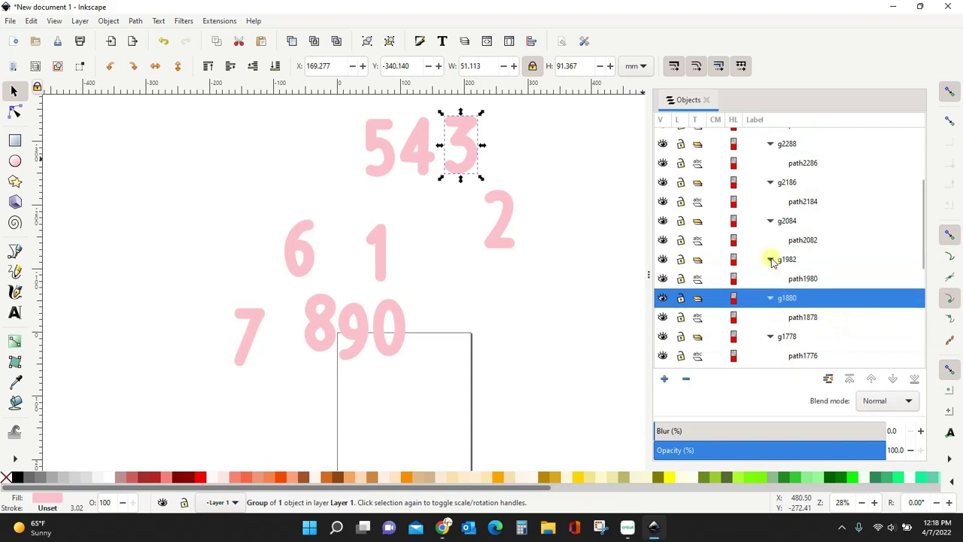
{"action": "scroll", "coordinate": [849, 319], "scroll_direction": "down", "scroll_amount": 1}
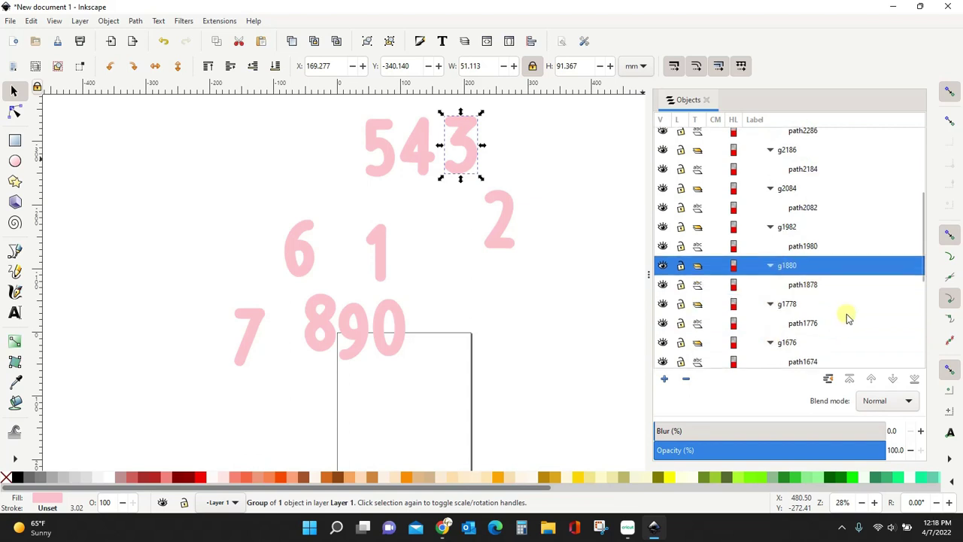
{"action": "scroll", "coordinate": [847, 316], "scroll_direction": "down", "scroll_amount": 3}
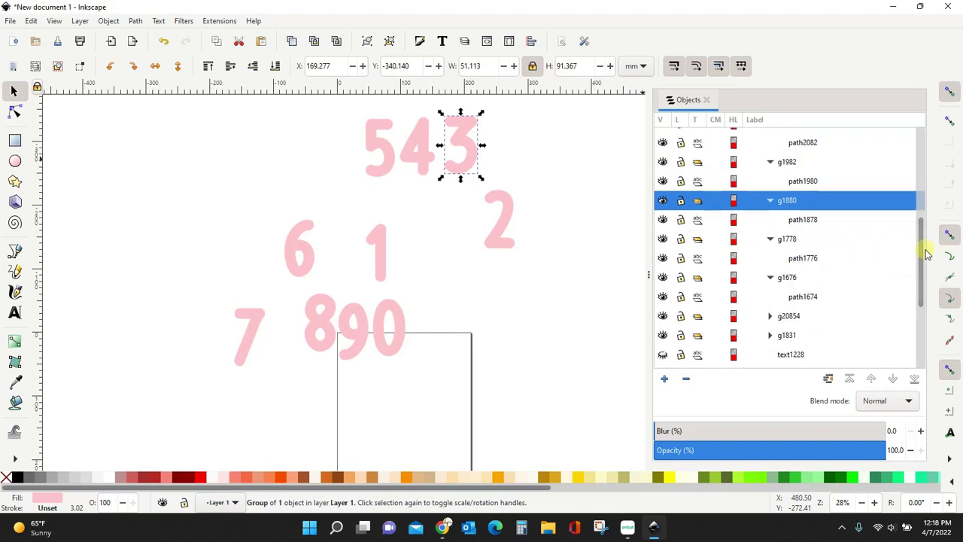
Delete the hidden text object text1228 from Layer 1
{"action": "left_click", "coordinate": [663, 356]}
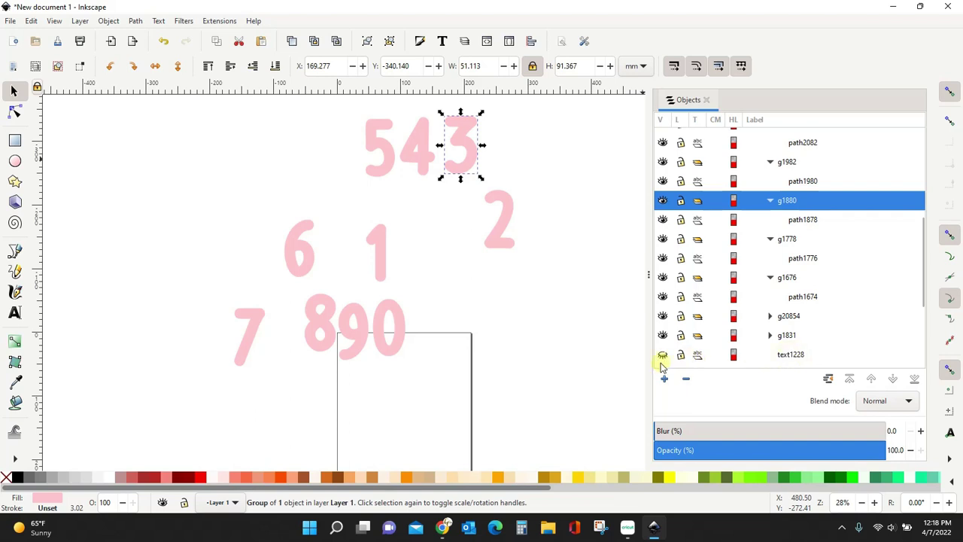
{"action": "right_click", "coordinate": [785, 356]}
{"action": "left_click", "coordinate": [811, 344]}
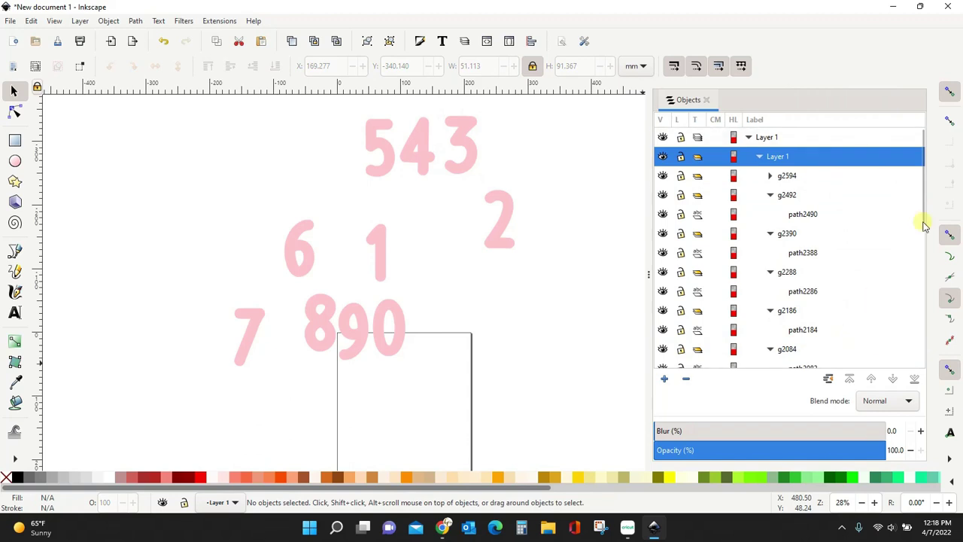
{"action": "left_click_drag", "start_coordinate": [922, 194], "coordinate": [930, 171]}
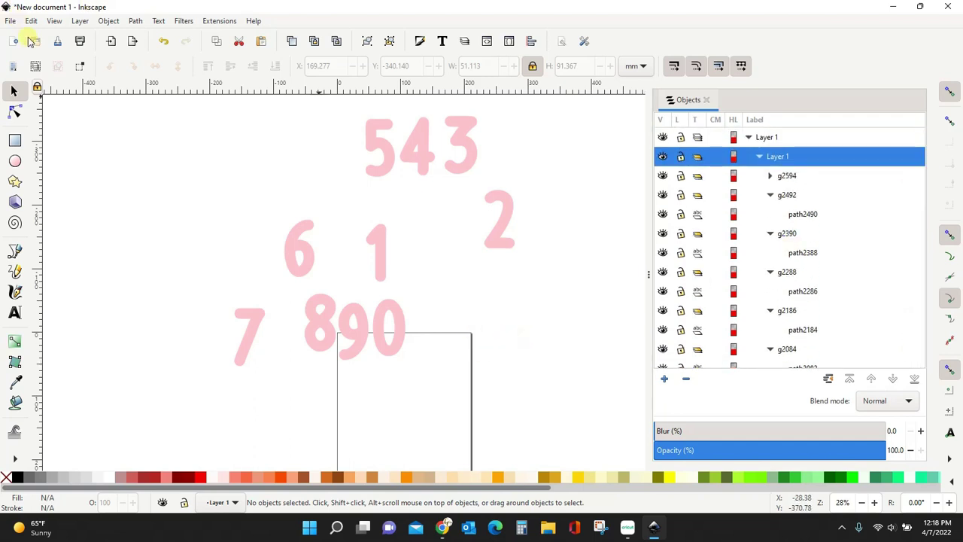
Save the document to the Desktop as an Inkscape SVG named newpopcupcake
{"action": "left_click", "coordinate": [10, 20]}
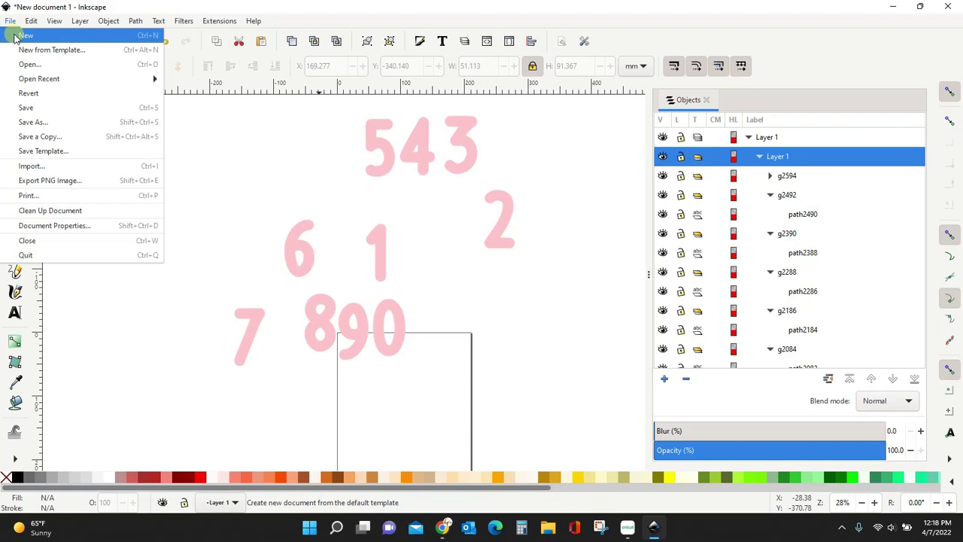
{"action": "left_click", "coordinate": [26, 108]}
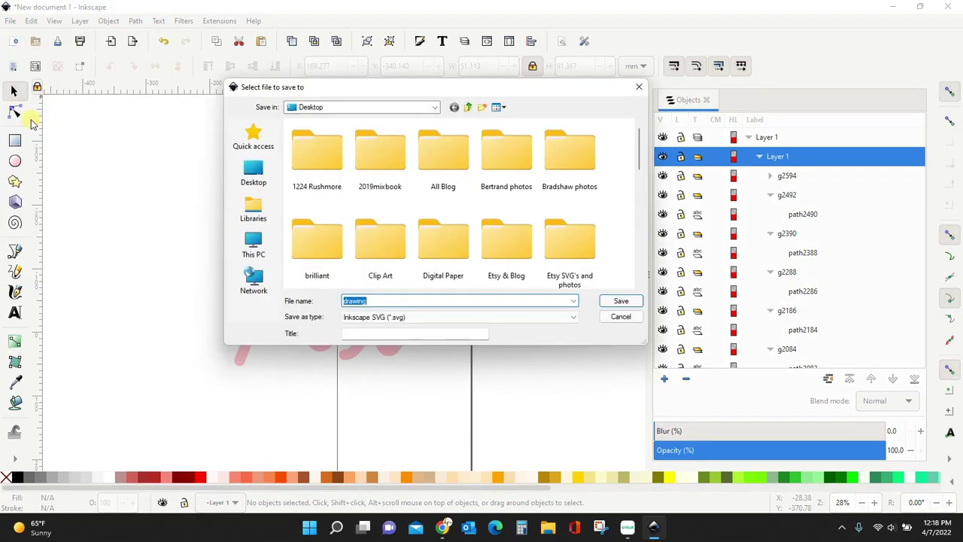
{"action": "type", "text": "ne"}
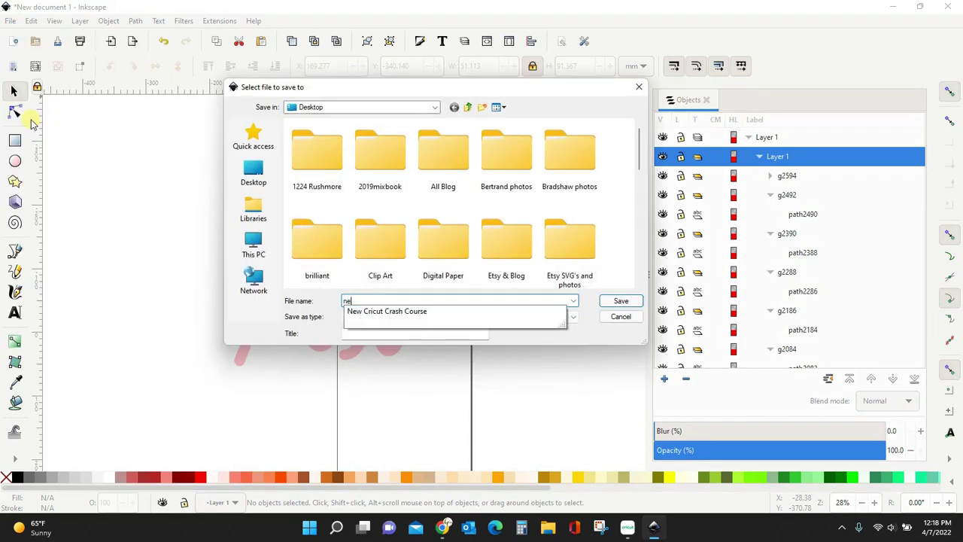
{"action": "type", "text": "wpopcupcake"}
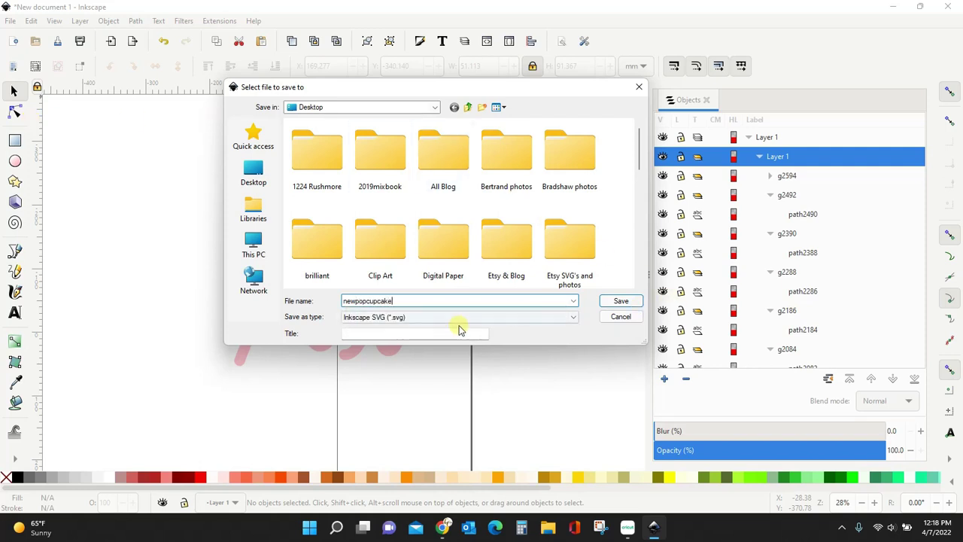
{"action": "left_click", "coordinate": [621, 301]}
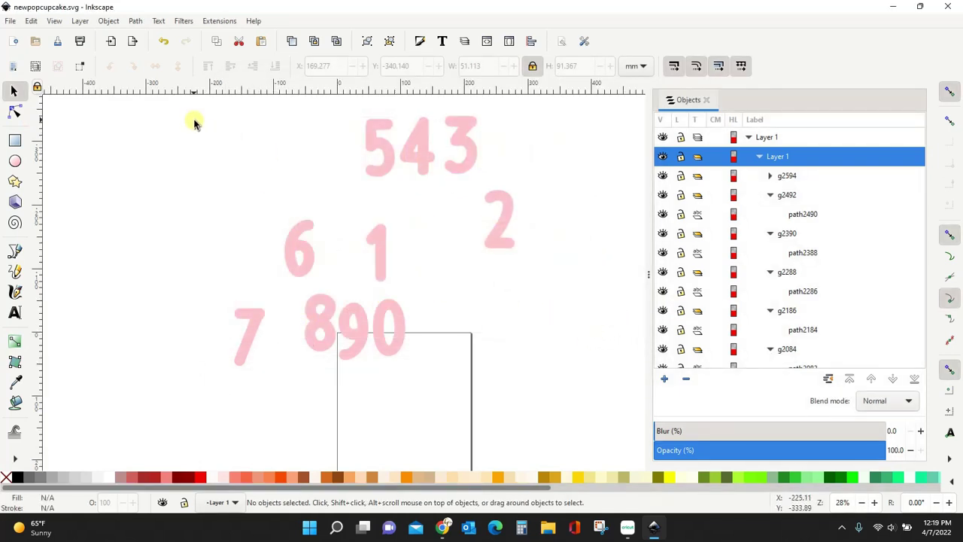
Move all ten duplicated digits together to about X 5 mm, Y -328 mm
{"action": "left_click_drag", "start_coordinate": [190, 115], "coordinate": [565, 395]}
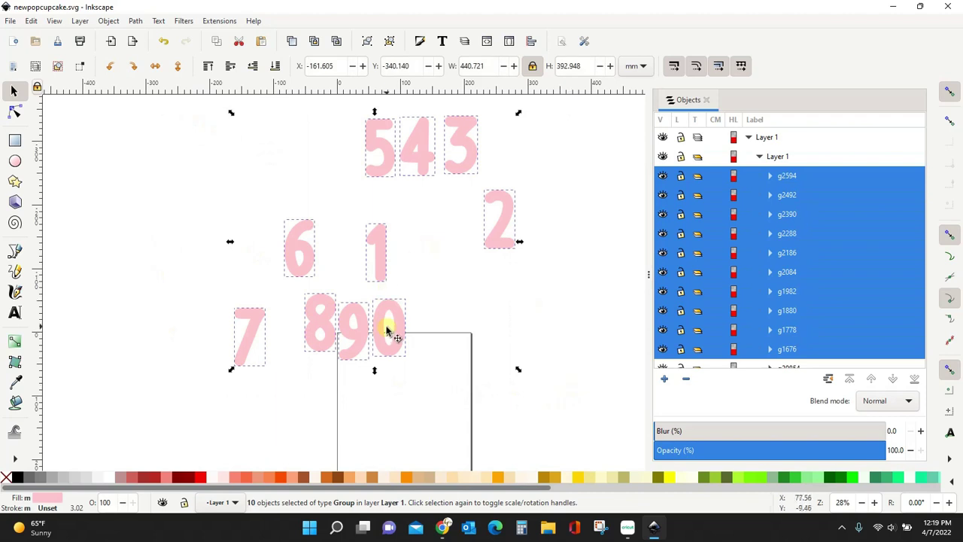
{"action": "left_click_drag", "start_coordinate": [421, 325], "coordinate": [526, 333]}
{"action": "left_click", "coordinate": [536, 385]}
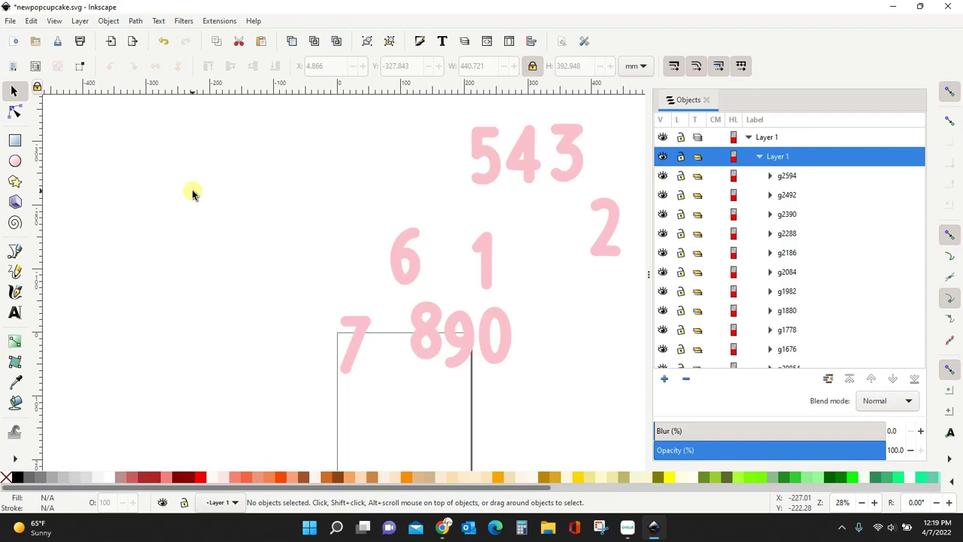
Import the Cupcake popit file from the Desktop and place the artwork at about X -340 mm, Y -300 mm
{"action": "left_click", "coordinate": [8, 22]}
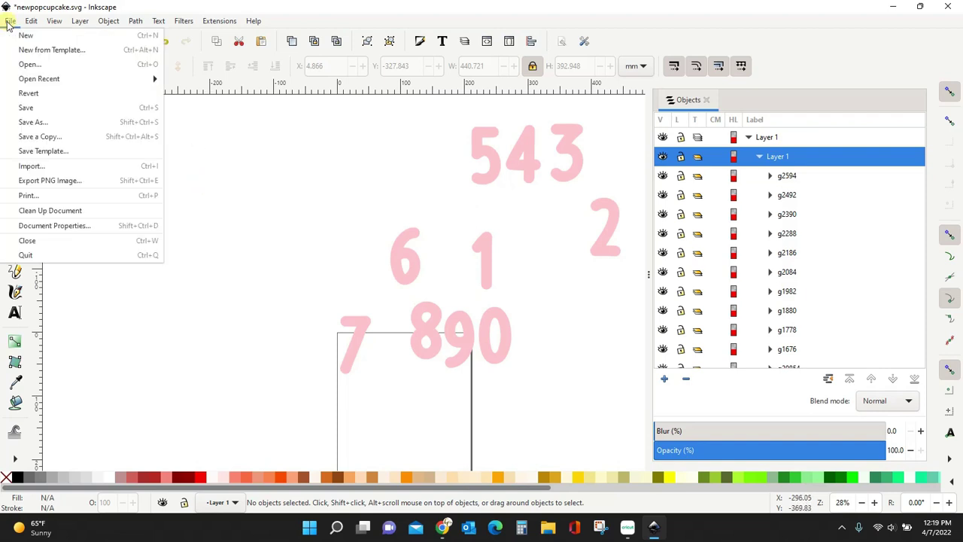
{"action": "left_click", "coordinate": [30, 167]}
{"action": "scroll", "coordinate": [499, 215], "scroll_direction": "down", "scroll_amount": 3}
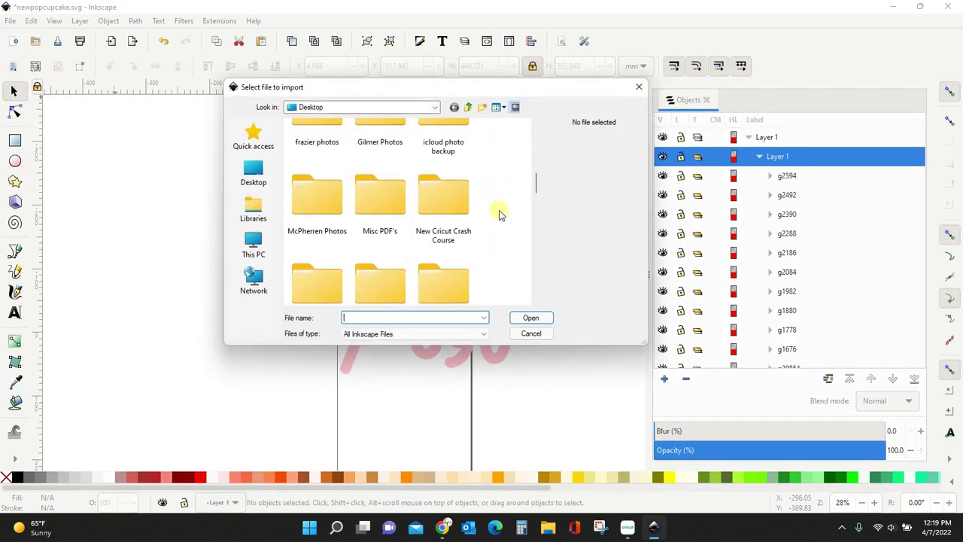
{"action": "scroll", "coordinate": [499, 215], "scroll_direction": "down", "scroll_amount": 3}
{"action": "scroll", "coordinate": [499, 214], "scroll_direction": "down", "scroll_amount": 1}
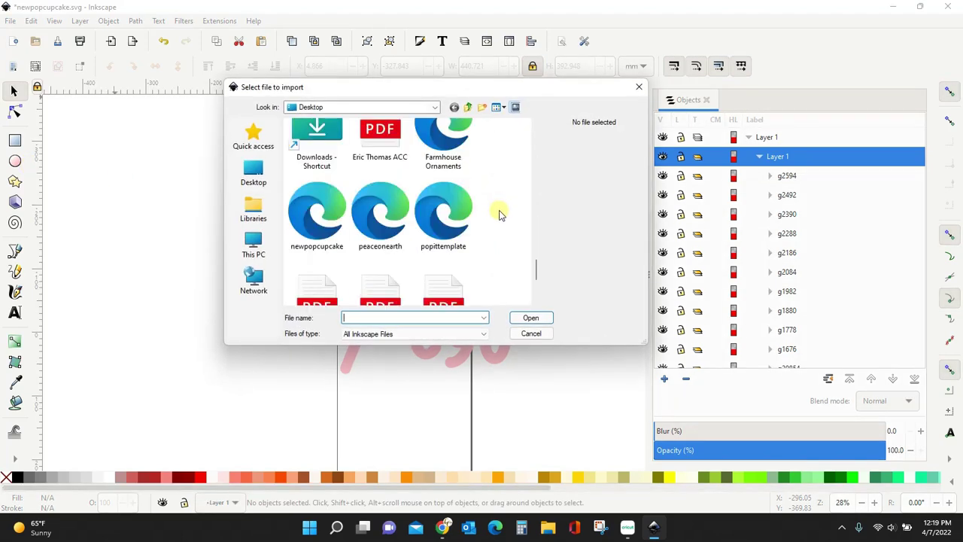
{"action": "scroll", "coordinate": [499, 215], "scroll_direction": "up", "scroll_amount": 1}
{"action": "scroll", "coordinate": [499, 215], "scroll_direction": "up", "scroll_amount": 3}
{"action": "scroll", "coordinate": [490, 228], "scroll_direction": "down", "scroll_amount": 1}
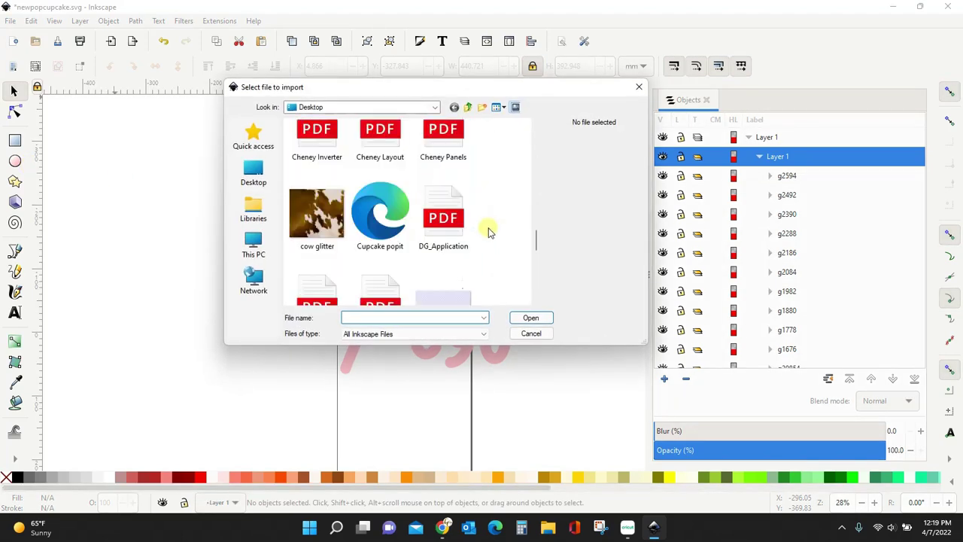
{"action": "left_click", "coordinate": [408, 216]}
{"action": "left_click", "coordinate": [529, 318]}
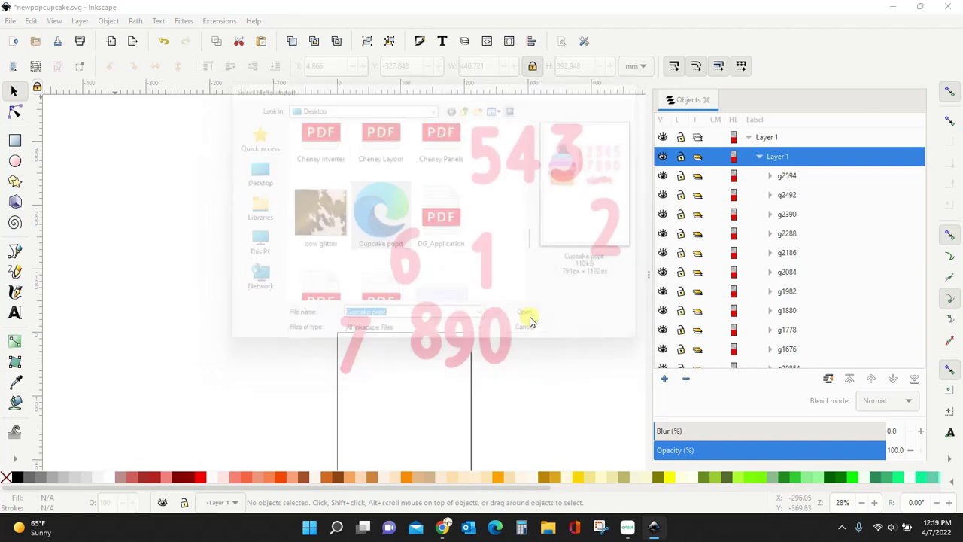
{"action": "left_click_drag", "start_coordinate": [527, 331], "coordinate": [509, 322]}
{"action": "left_click_drag", "start_coordinate": [334, 259], "coordinate": [255, 256]}
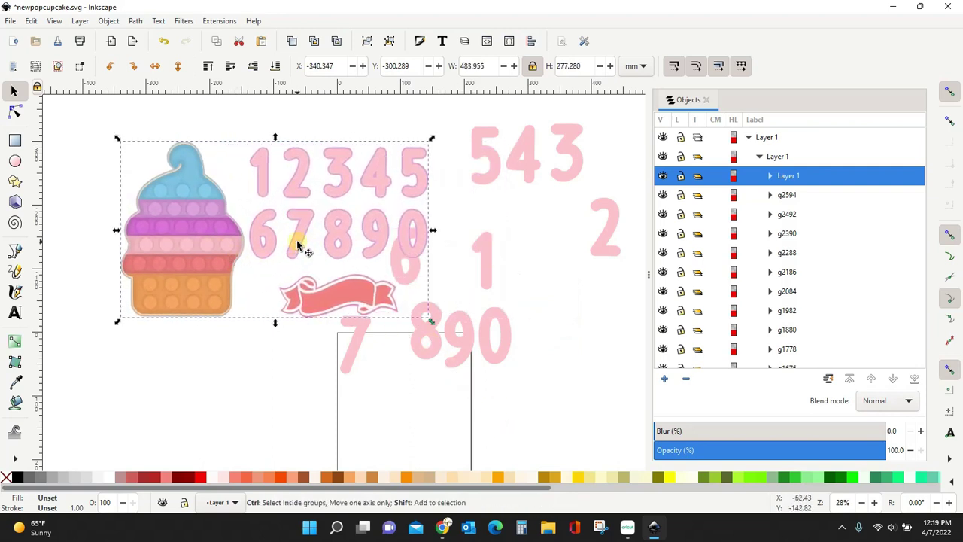
Ungroup the imported artwork and move the cupcake and the banner clear of the outlined digits
{"action": "key", "text": "ctrl+shift+g"}
{"action": "left_click", "coordinate": [208, 374]}
{"action": "left_click_drag", "start_coordinate": [177, 271], "coordinate": [122, 287]}
{"action": "left_click_drag", "start_coordinate": [328, 304], "coordinate": [234, 359]}
Ungroup the imported block of ten outlined digits into separate digit groups
{"action": "left_click", "coordinate": [271, 249]}
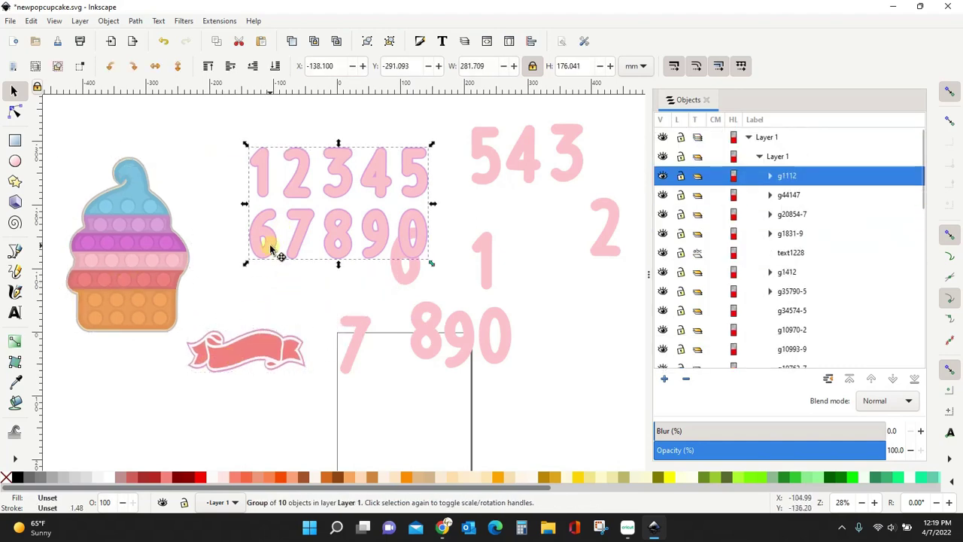
{"action": "key", "text": "ctrl+shift+g"}
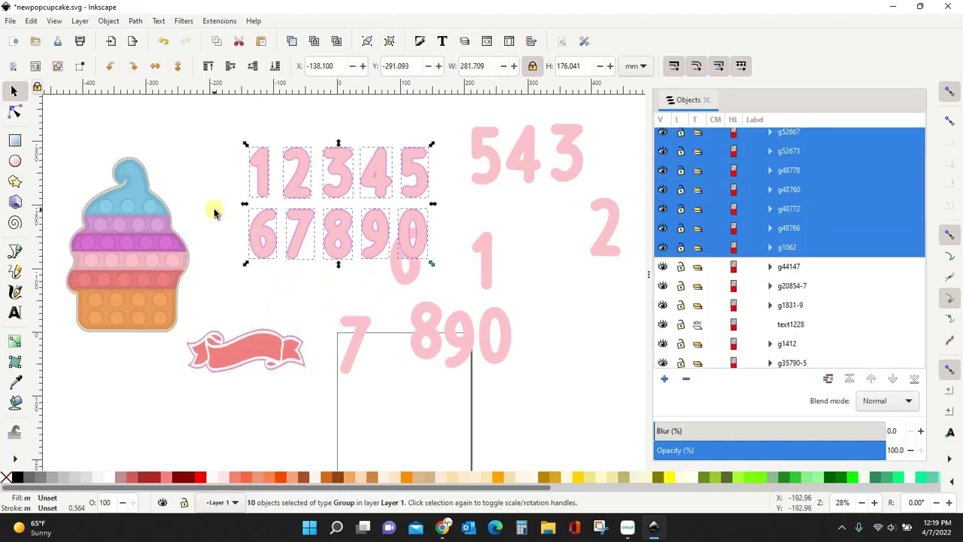
{"action": "left_click", "coordinate": [218, 175]}
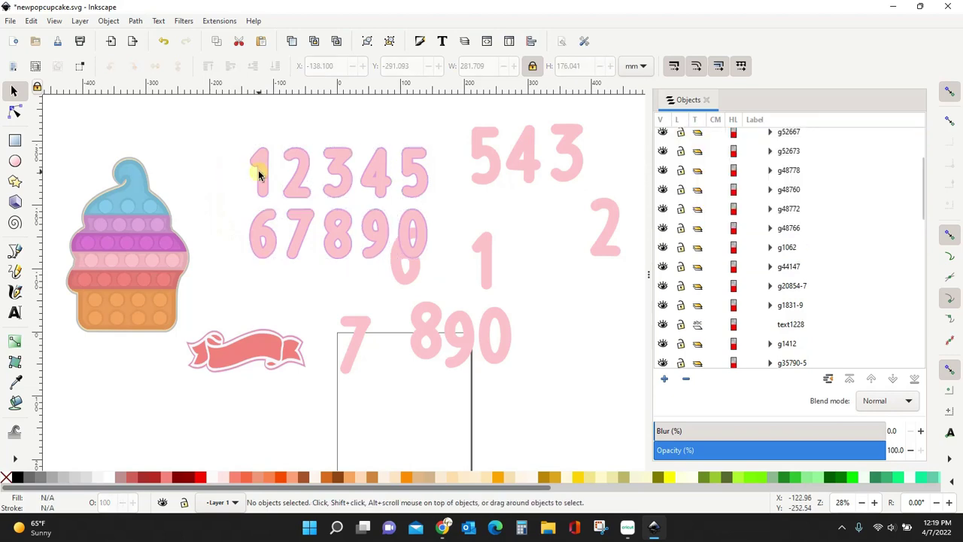
Ungroup each of the outlined digits 1, 2, 3, 4 and 5 into a pink digit and its purple outline shape
{"action": "left_click", "coordinate": [262, 170]}
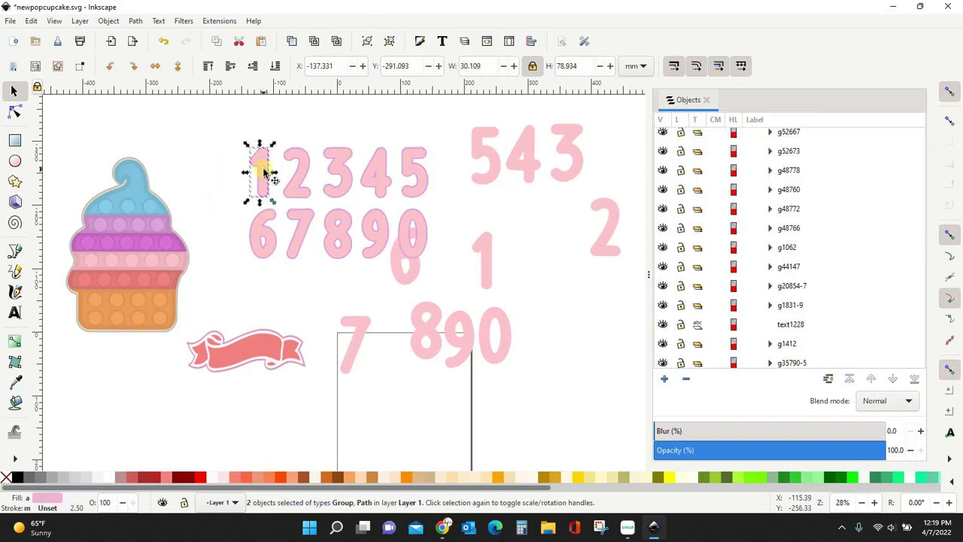
{"action": "left_click", "coordinate": [302, 161]}
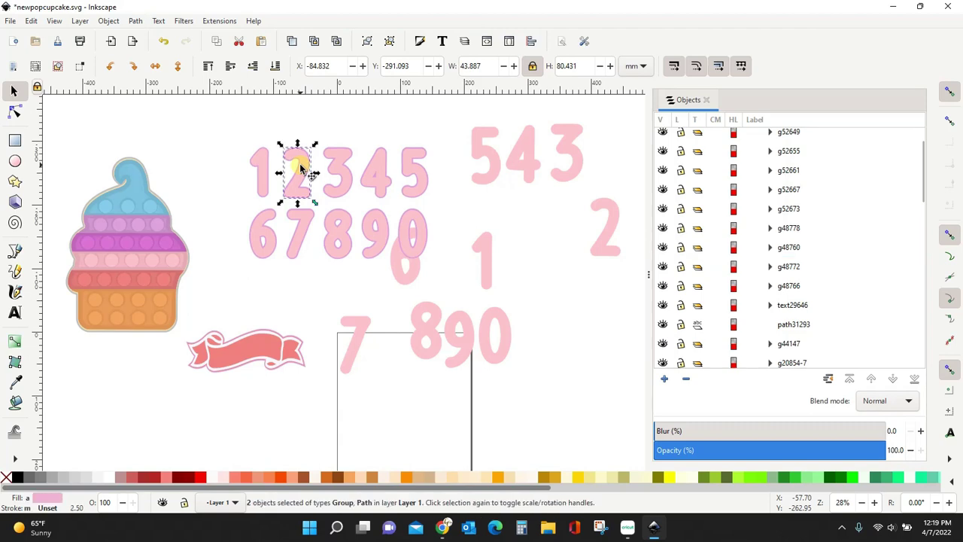
{"action": "left_click", "coordinate": [337, 176]}
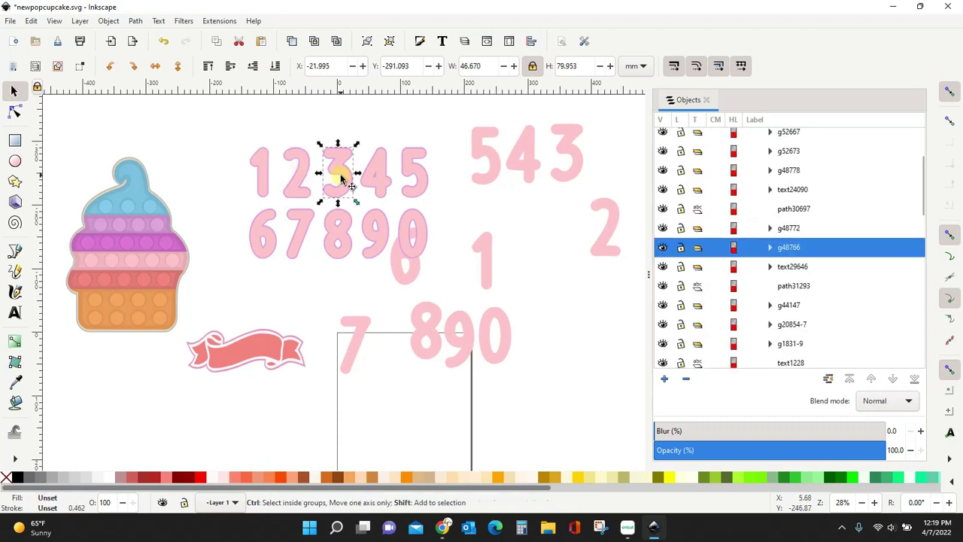
{"action": "left_click", "coordinate": [369, 178]}
{"action": "key", "text": "ctrl+shift+g"}
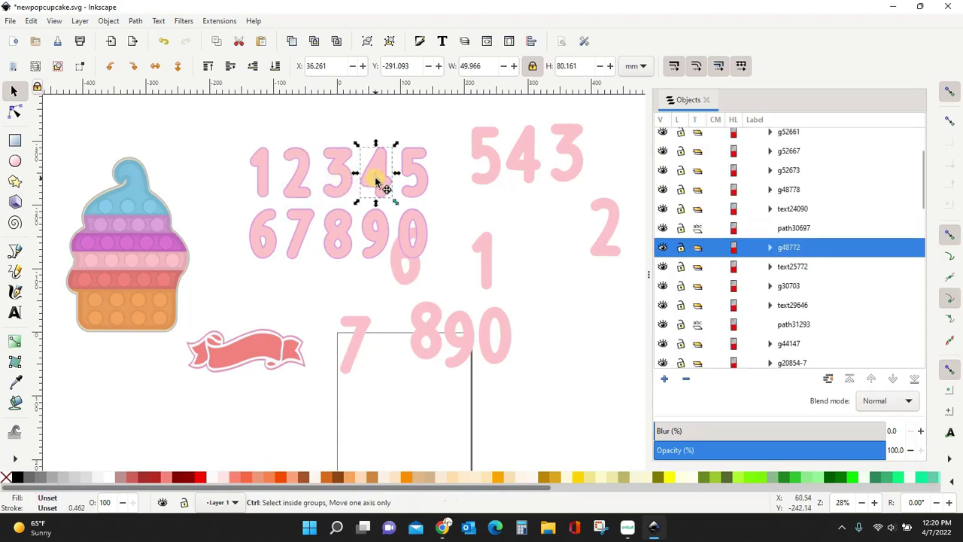
{"action": "left_click", "coordinate": [414, 177]}
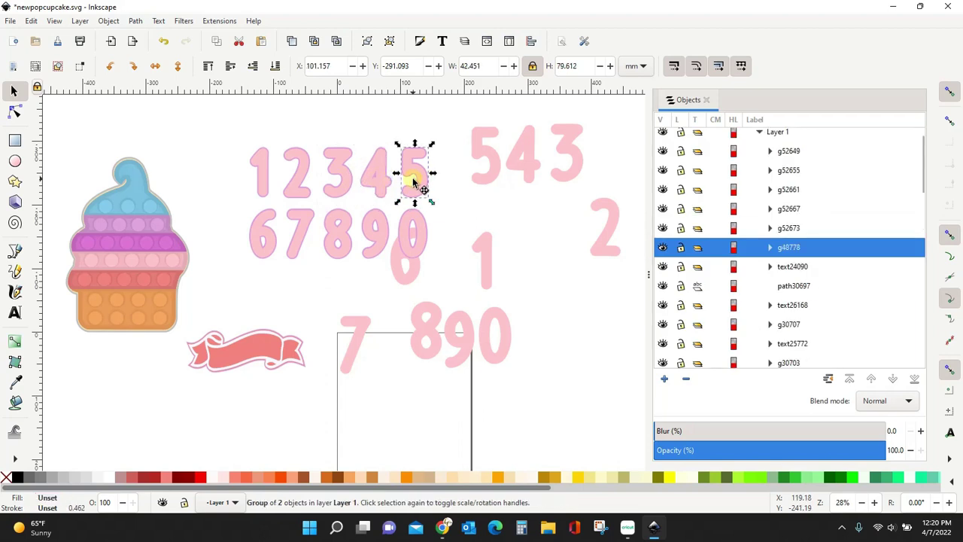
{"action": "key", "text": "ctrl+shift+g"}
Ungroup each of the outlined digits 6, 7, 8, 9 and 0 into a pink digit and its purple outline shape
{"action": "left_click", "coordinate": [267, 246]}
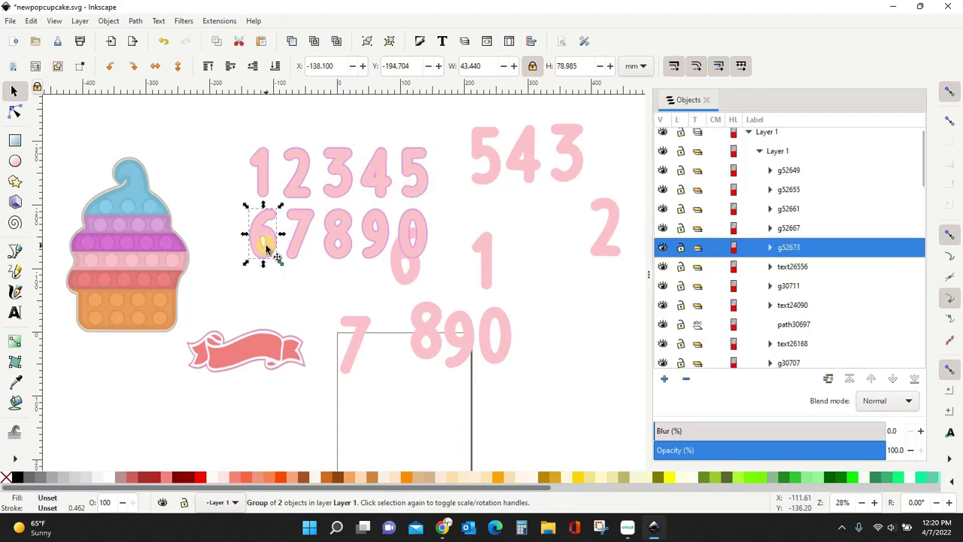
{"action": "key", "text": "ctrl+shift+g"}
{"action": "left_click", "coordinate": [293, 248]}
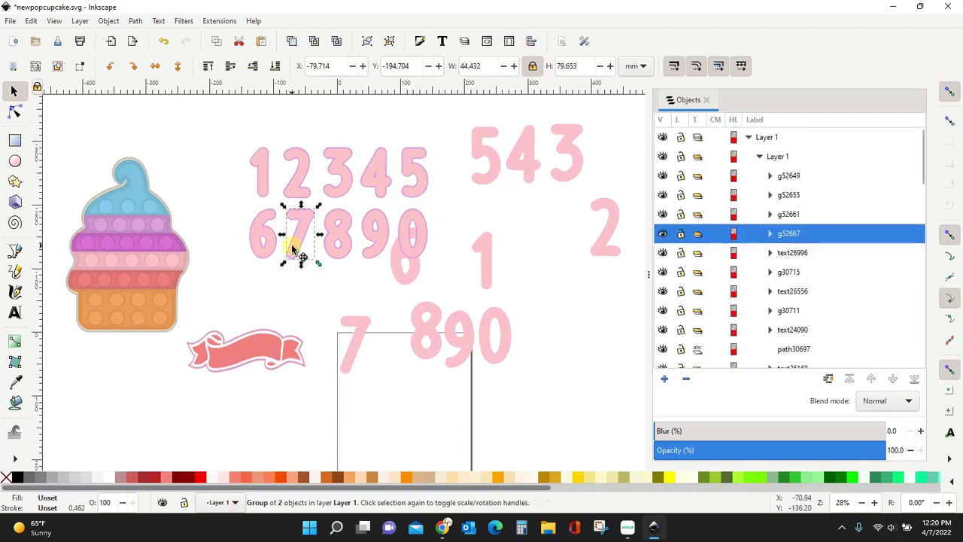
{"action": "key", "text": "ctrl+shift+g"}
{"action": "left_click", "coordinate": [344, 238]}
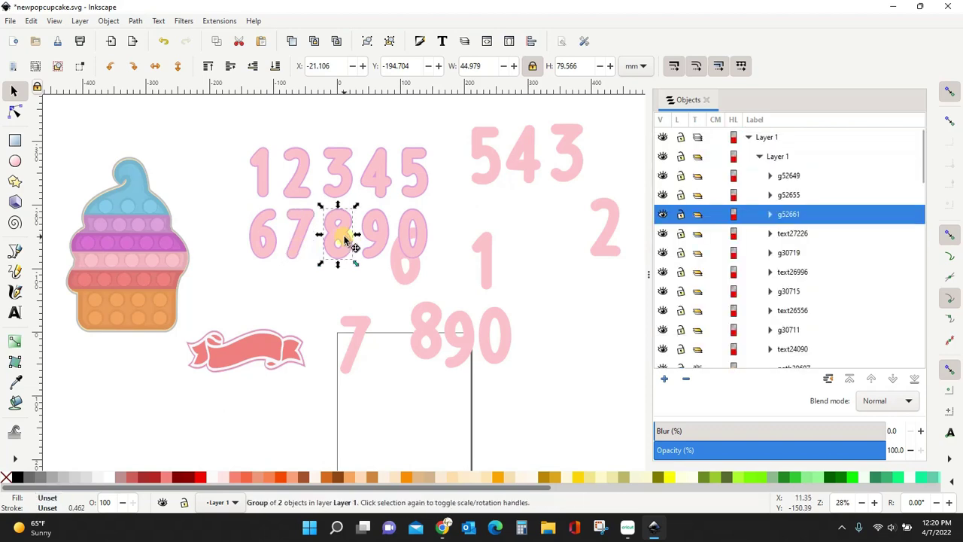
{"action": "key", "text": "ctrl+shift+g"}
{"action": "left_click", "coordinate": [374, 239]}
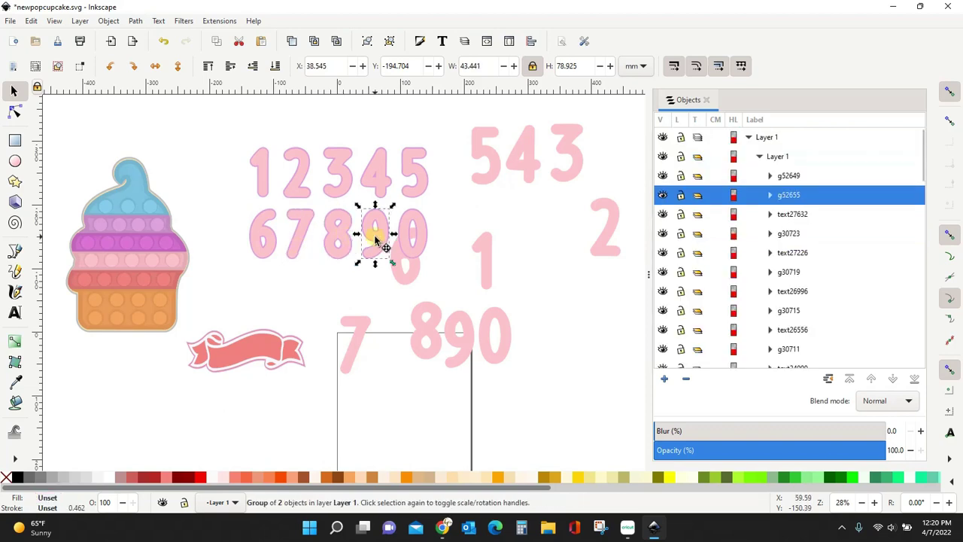
{"action": "key", "text": "ctrl+shift+g"}
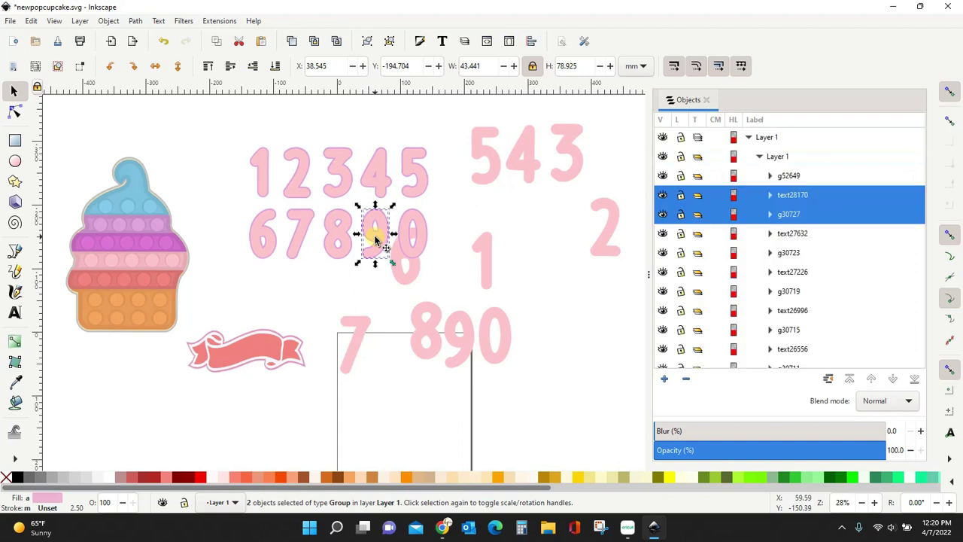
{"action": "left_click", "coordinate": [422, 239]}
{"action": "key", "text": "ctrl+shift+g"}
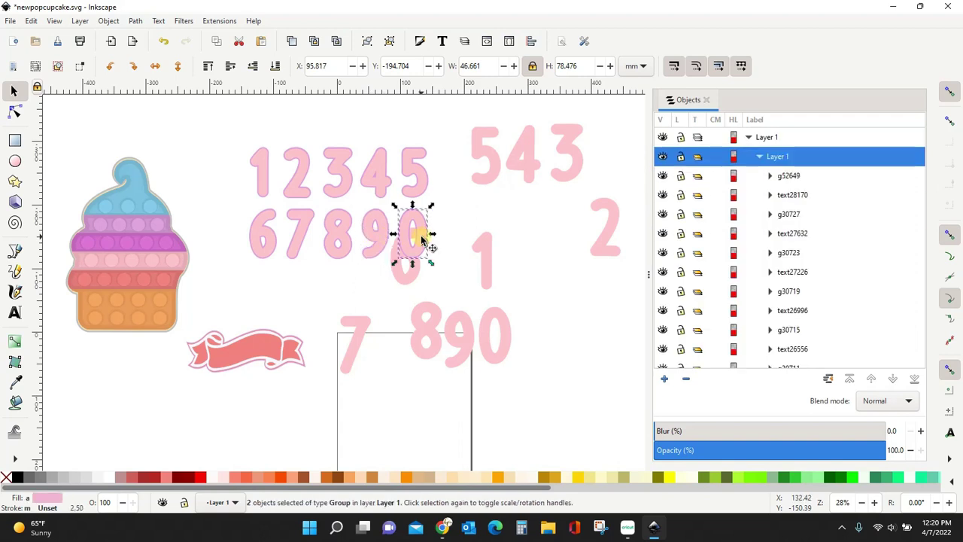
{"action": "left_click", "coordinate": [110, 20]}
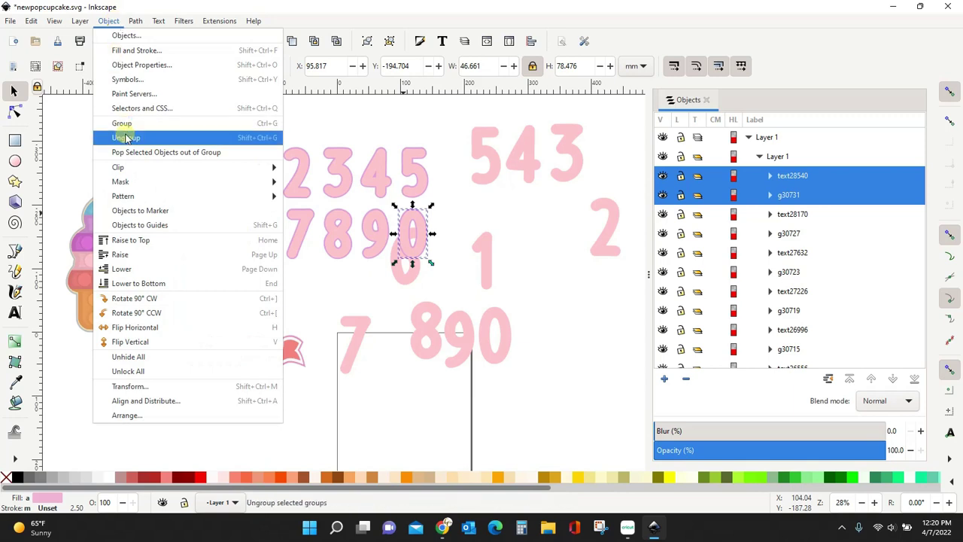
{"action": "left_click", "coordinate": [66, 143]}
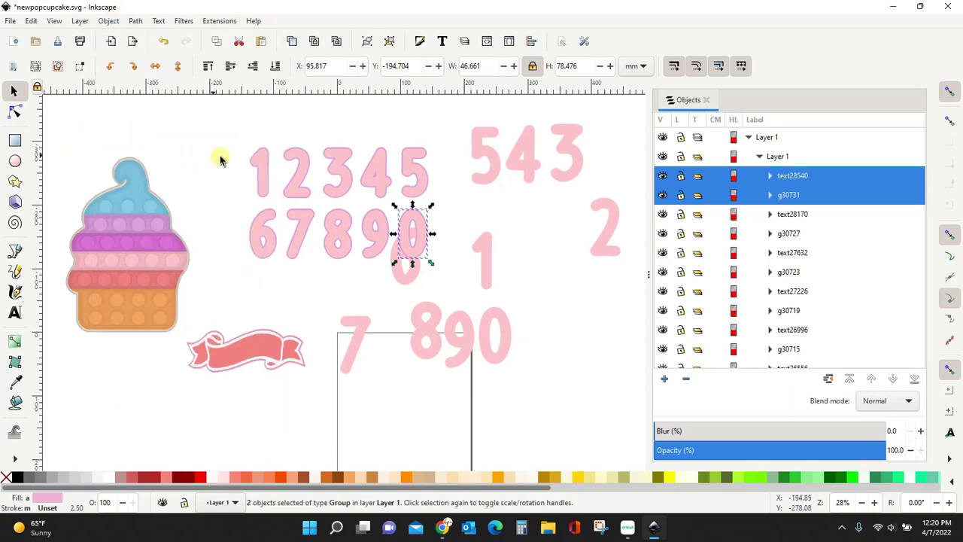
Delete the pink front digit from each of the ten outlined digits, keeping only the purple outline shapes
{"action": "left_click", "coordinate": [263, 162]}
{"action": "left_click", "coordinate": [259, 156]}
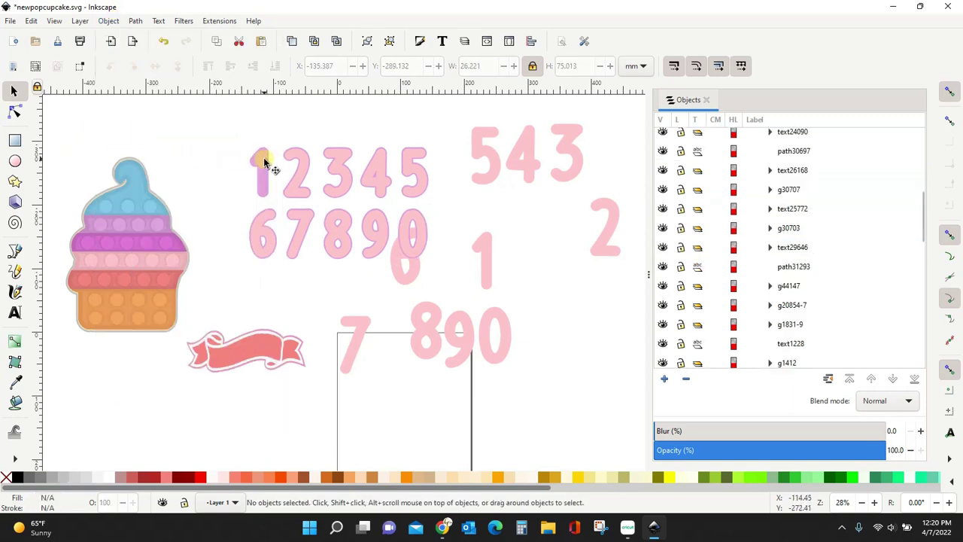
{"action": "left_click", "coordinate": [298, 174]}
{"action": "left_click", "coordinate": [341, 170]}
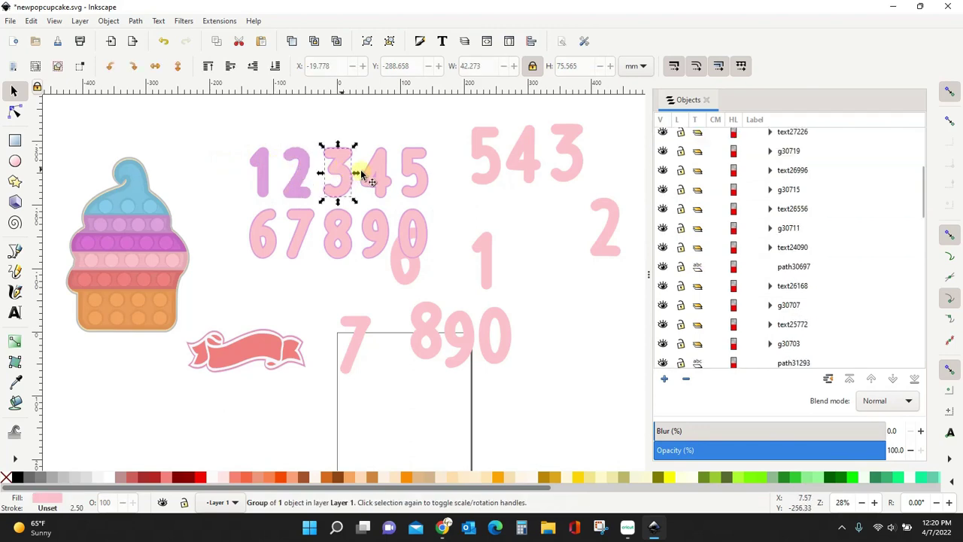
{"action": "left_click", "coordinate": [370, 168]}
{"action": "left_click", "coordinate": [416, 185]}
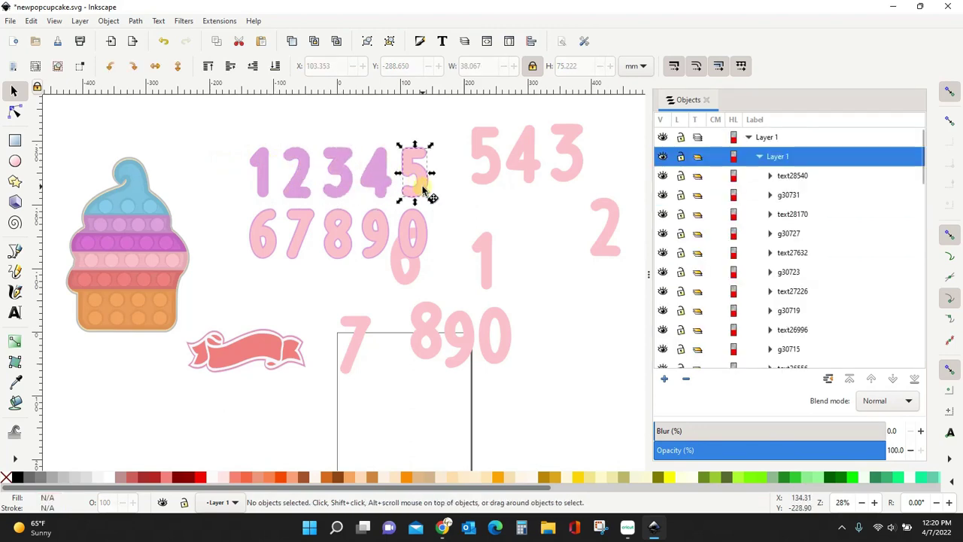
{"action": "left_click", "coordinate": [411, 241]}
{"action": "left_click", "coordinate": [374, 245]}
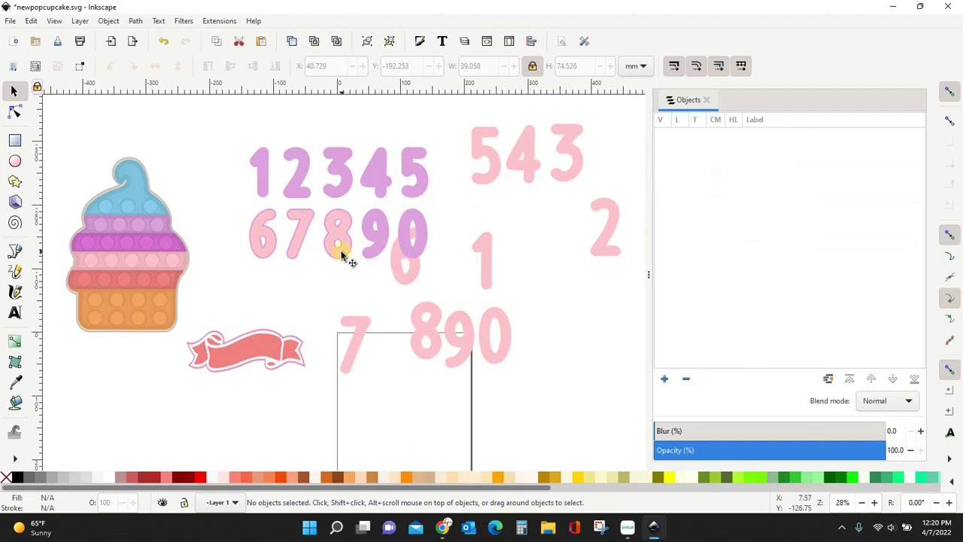
{"action": "left_click", "coordinate": [301, 253]}
{"action": "left_click", "coordinate": [264, 243]}
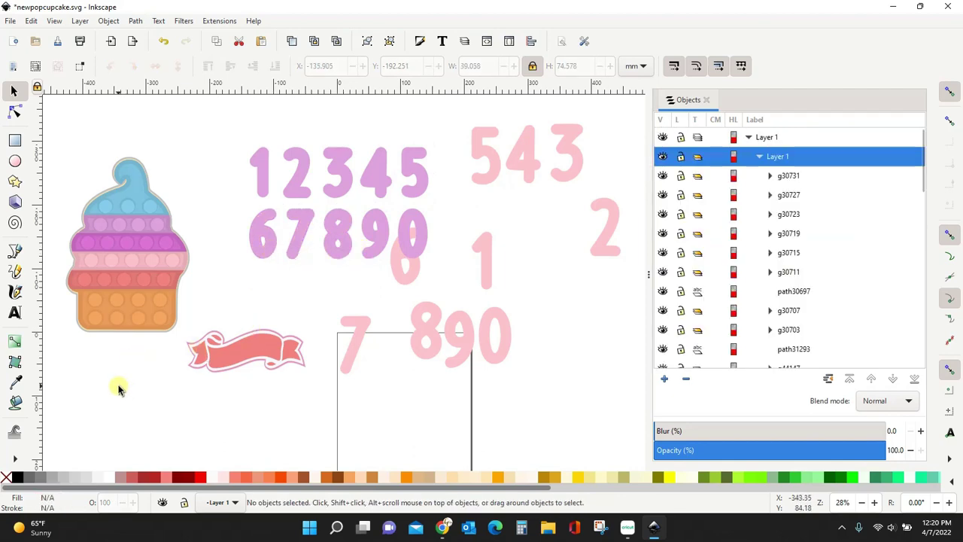
Save the newpopcupcake document and switch to the Cricut Design Space canvas
{"action": "left_click", "coordinate": [9, 20]}
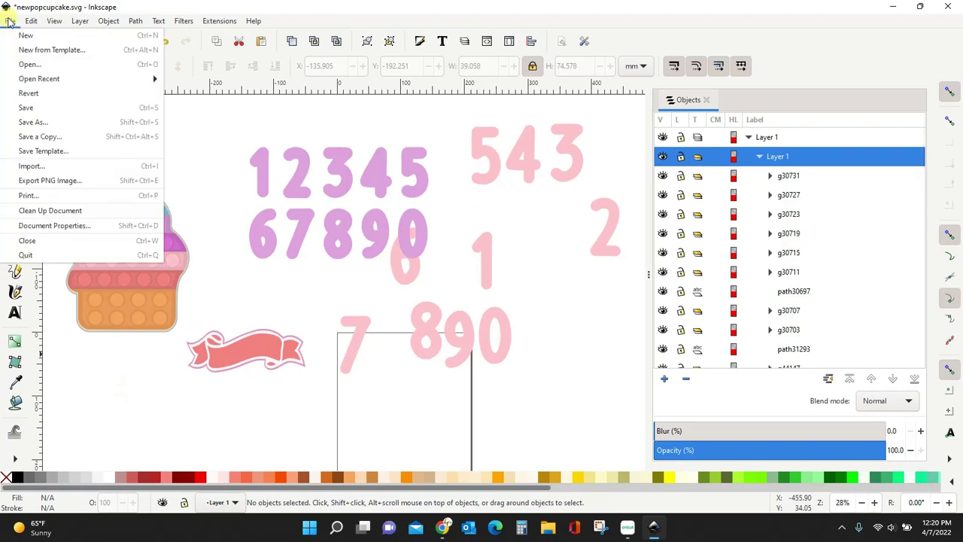
{"action": "left_click", "coordinate": [27, 104]}
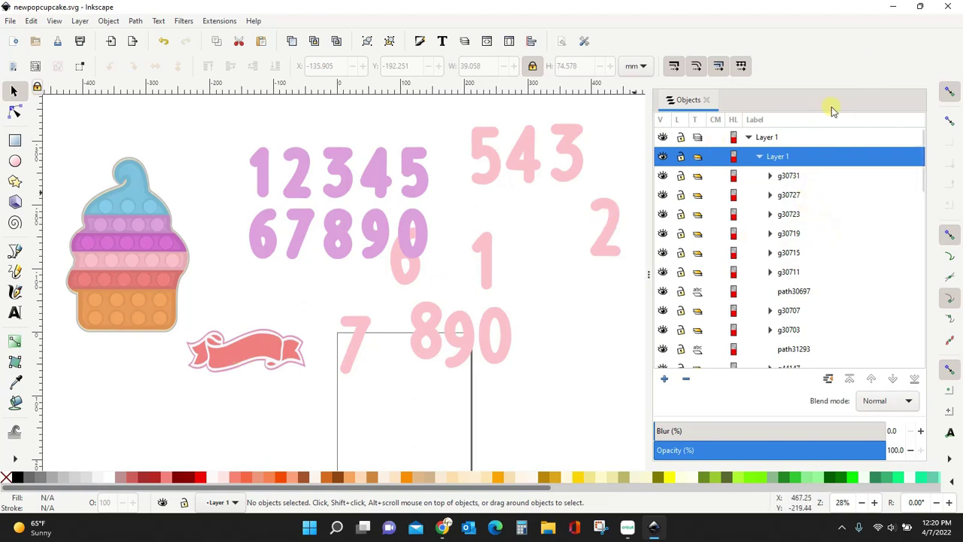
{"action": "left_click", "coordinate": [895, 7]}
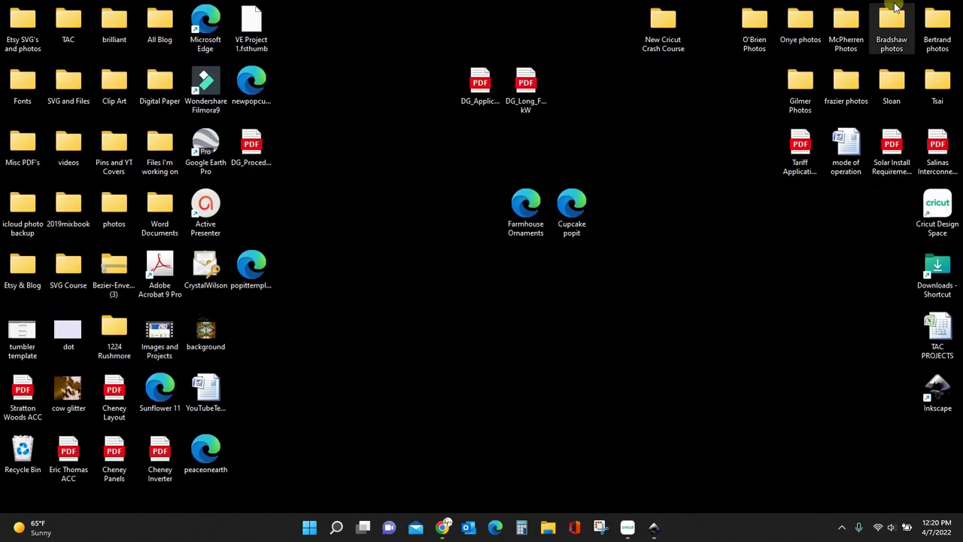
{"action": "left_click", "coordinate": [627, 527]}
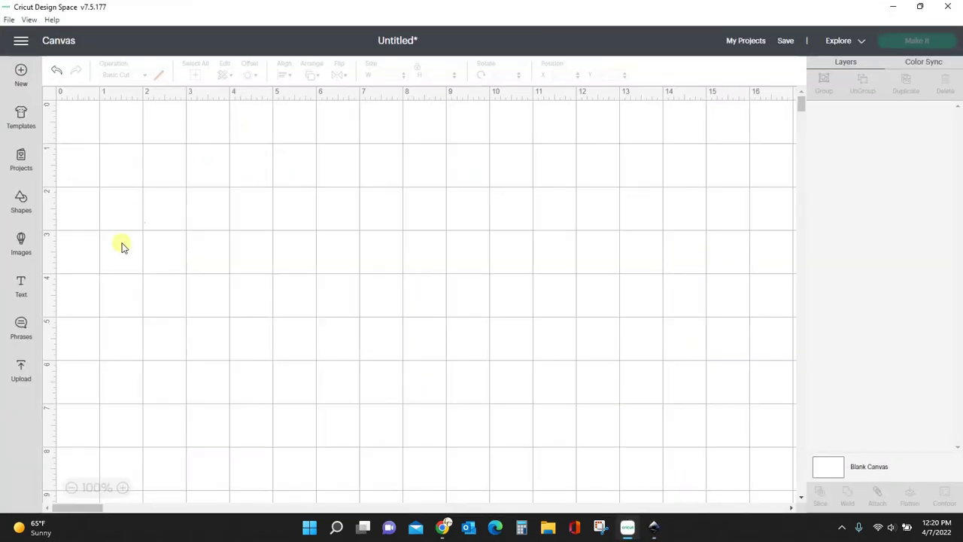
Start an image upload and choose the newpopcupcake file from the Desktop
{"action": "left_click", "coordinate": [20, 369]}
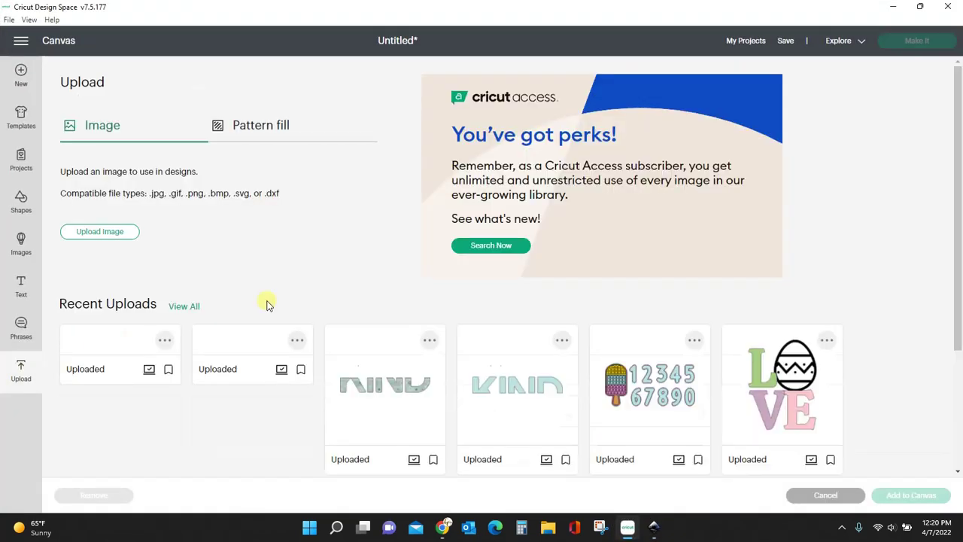
{"action": "left_click", "coordinate": [104, 233]}
{"action": "left_click", "coordinate": [530, 271]}
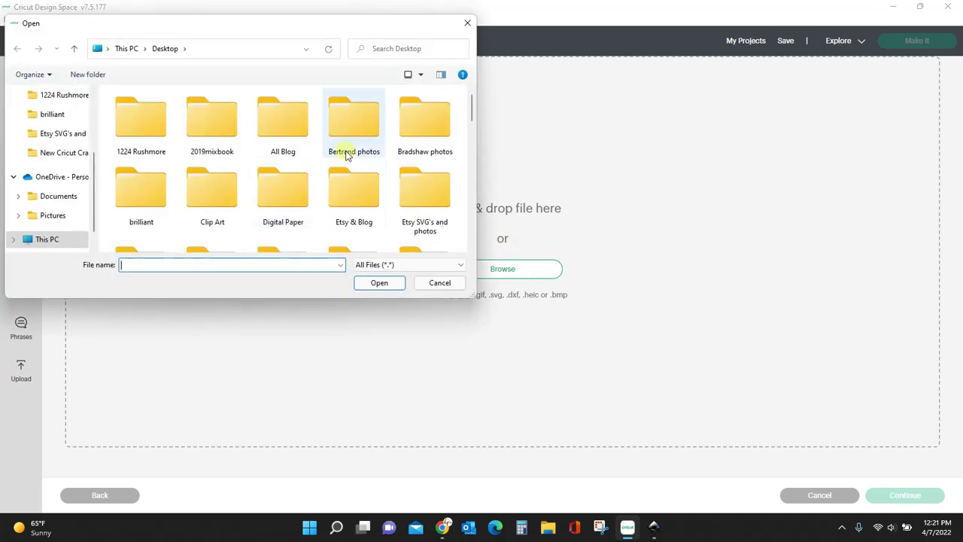
{"action": "left_click_drag", "start_coordinate": [469, 101], "coordinate": [476, 211]}
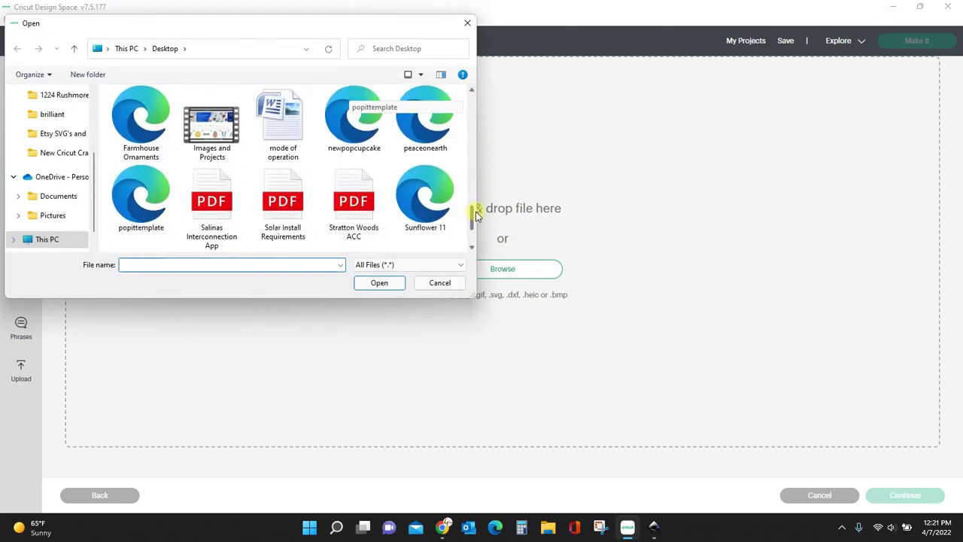
{"action": "left_click", "coordinate": [348, 135]}
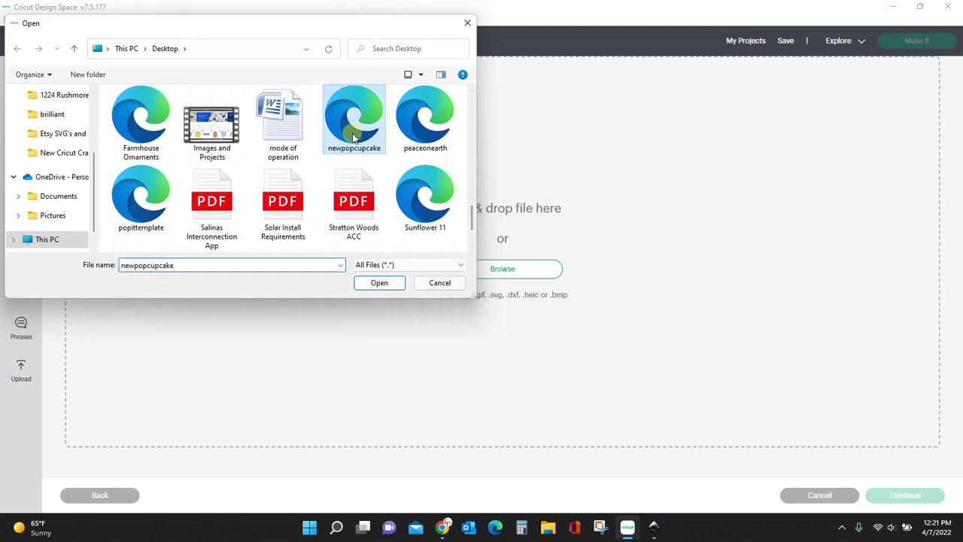
{"action": "left_click", "coordinate": [380, 283]}
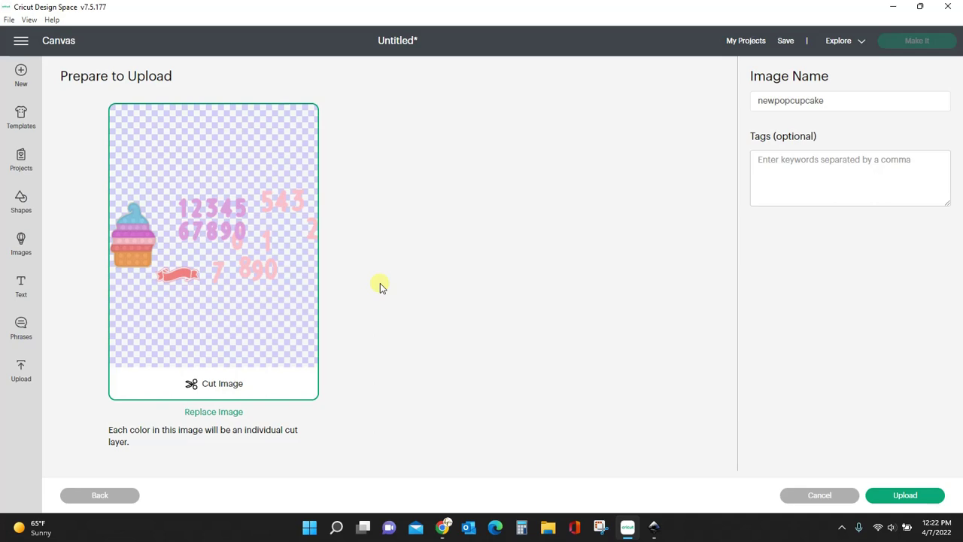
Upload newpopcupcake as a cut image and add it to the canvas
{"action": "left_click", "coordinate": [913, 494]}
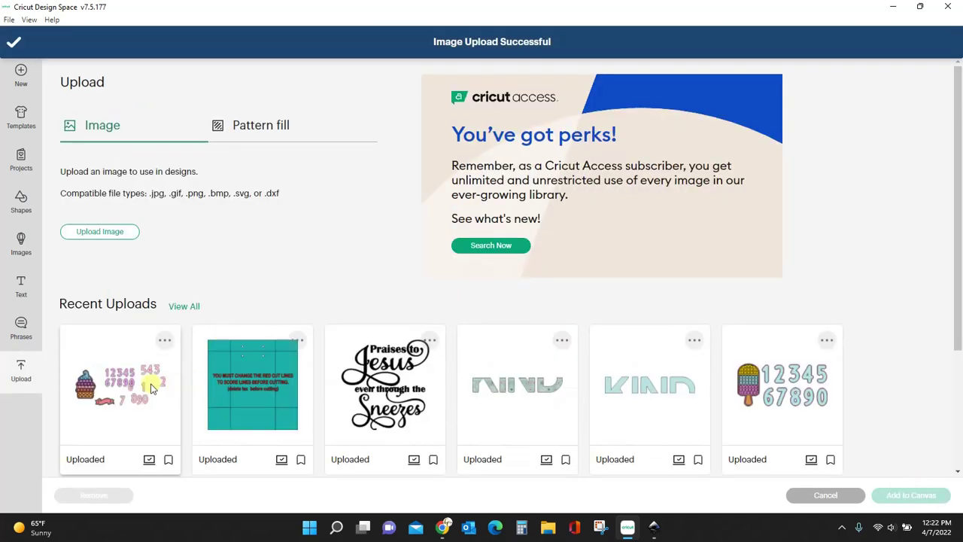
{"action": "left_click", "coordinate": [145, 384]}
{"action": "left_click", "coordinate": [907, 495]}
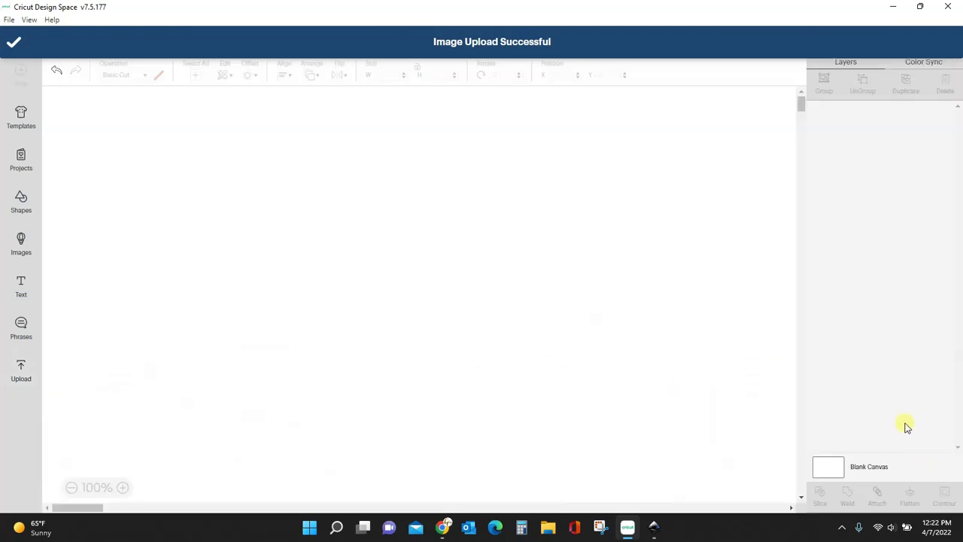